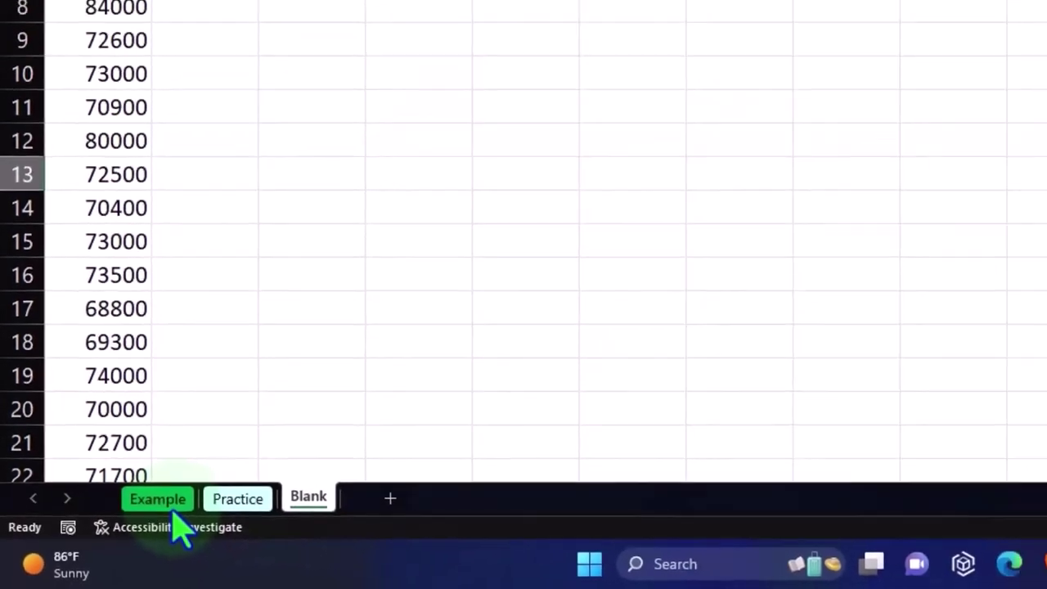
Step: Review the Example sheet's wages column, statistics table, single box plot, two-series wages box plot and histogram
left_click(160, 499)
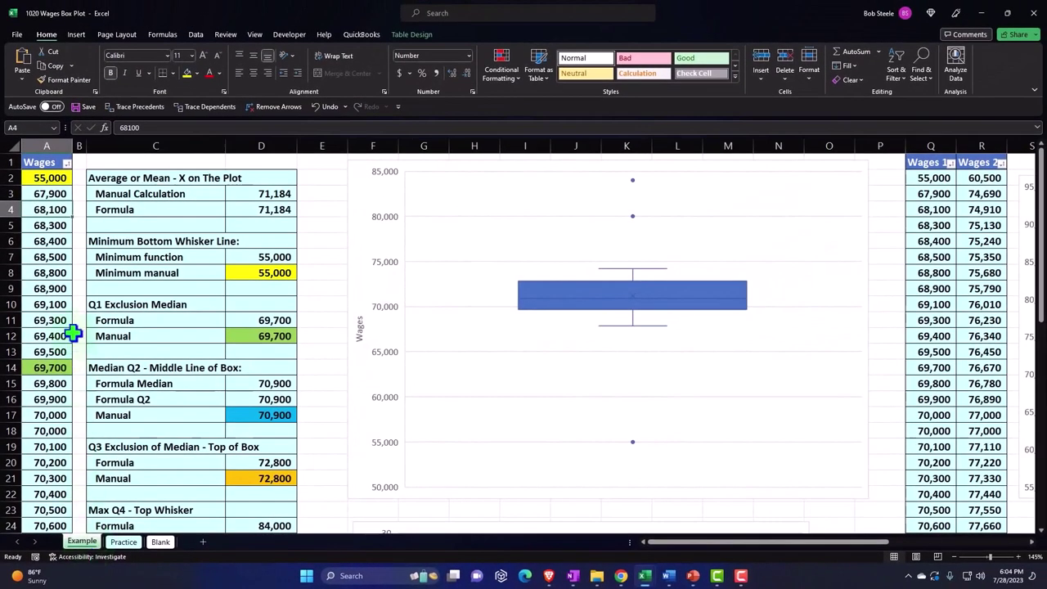
left_click(63, 225)
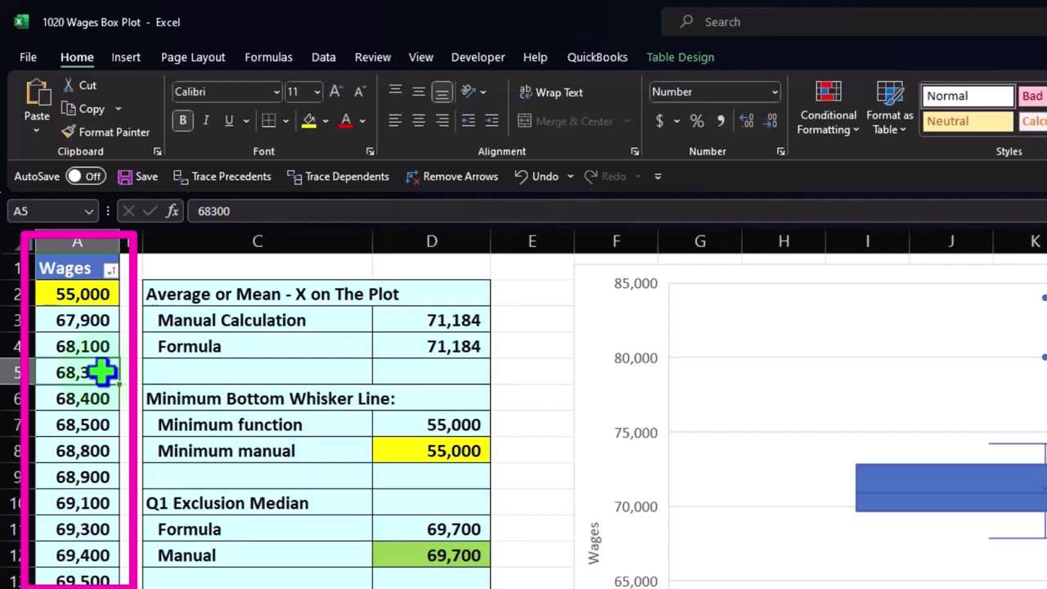
left_click(579, 321)
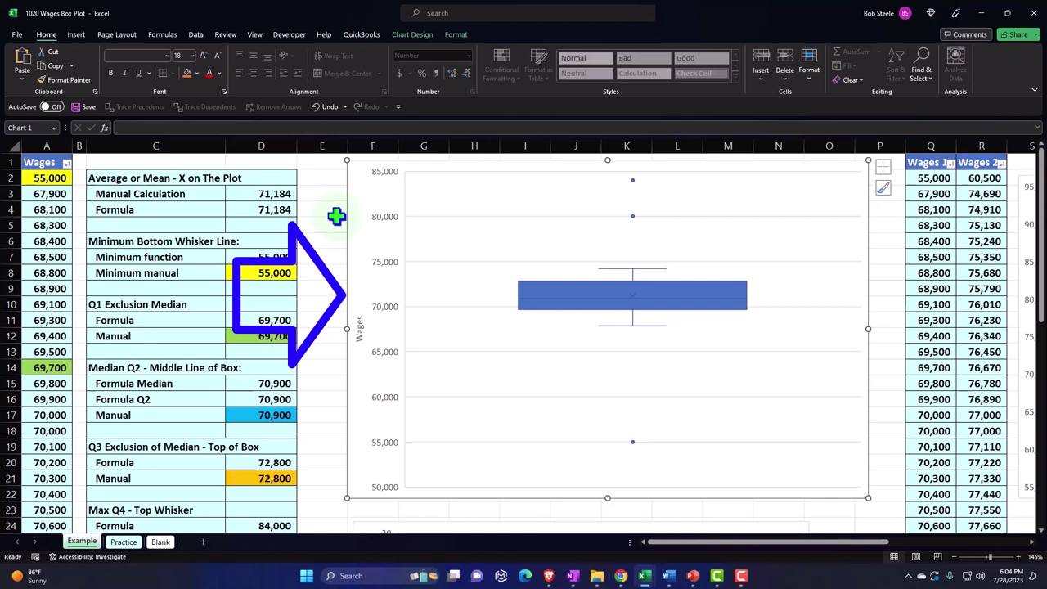
mouse_move(147, 177)
left_mouse_down()
mouse_move(182, 234)
mouse_move(261, 460)
mouse_move(267, 506)
left_mouse_up()
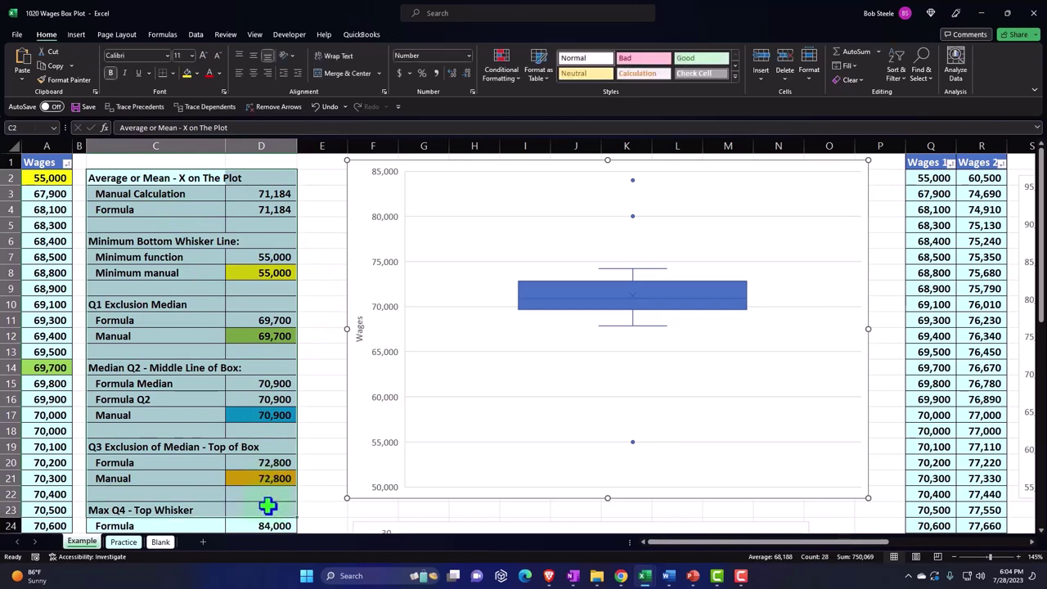
left_click_drag(666, 541, 809, 561)
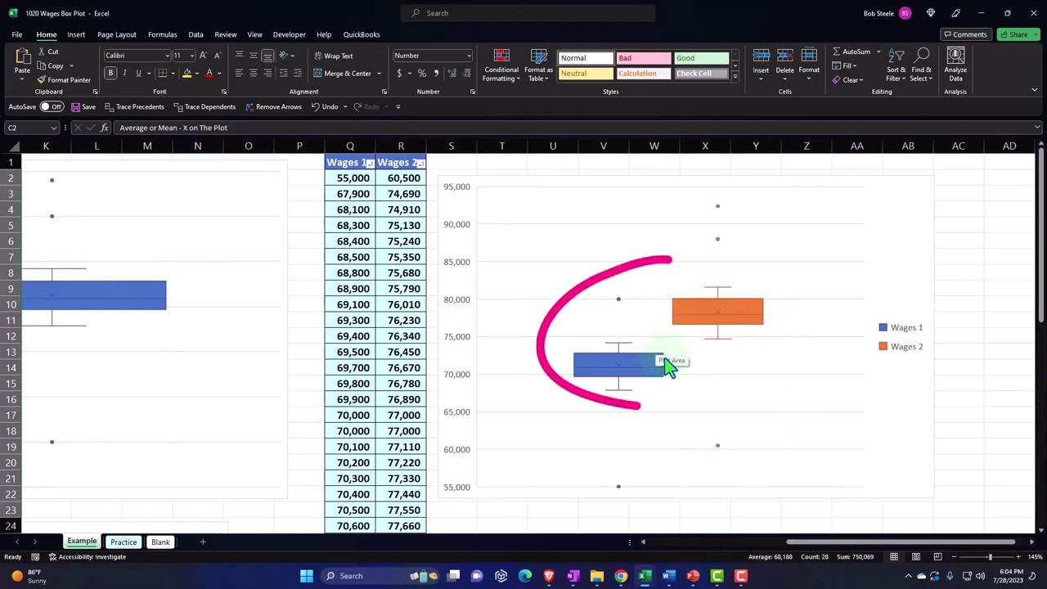
left_click_drag(823, 554, 664, 558)
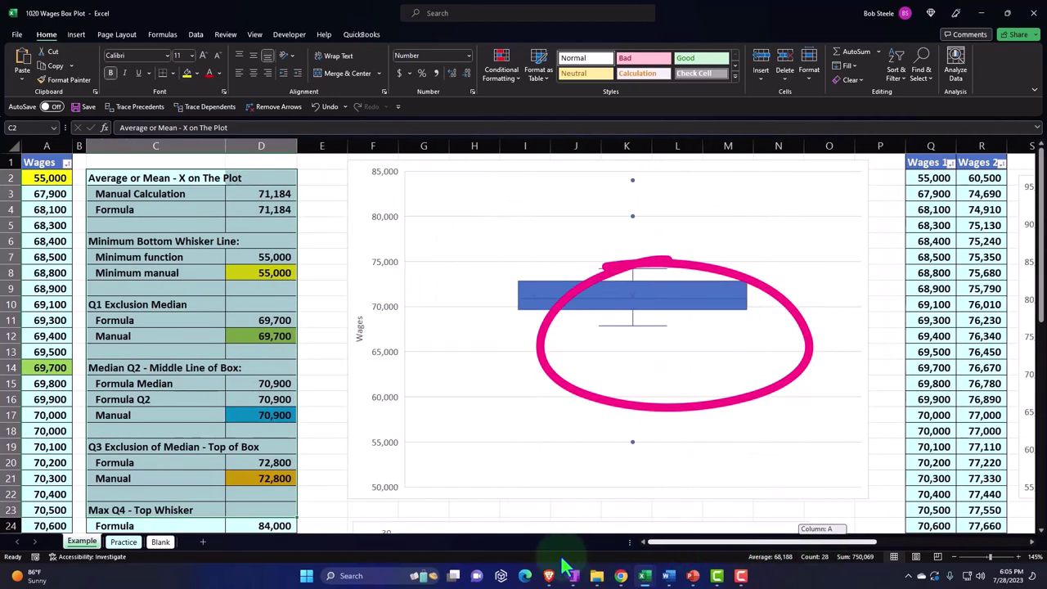
scroll(282, 413, "down", 6)
scroll(282, 413, "down", 1)
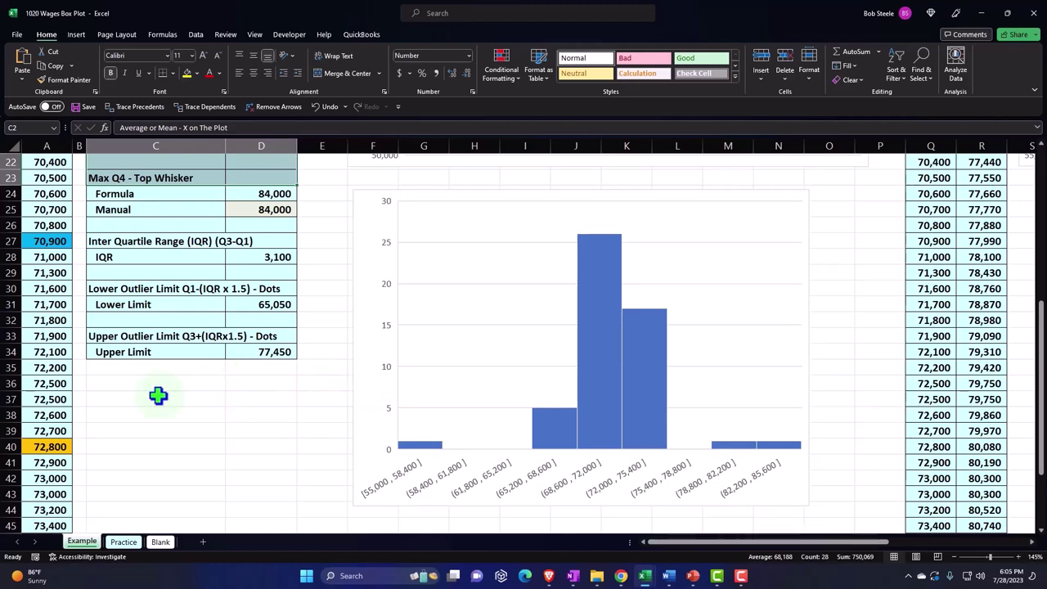
scroll(158, 395, "up", 6)
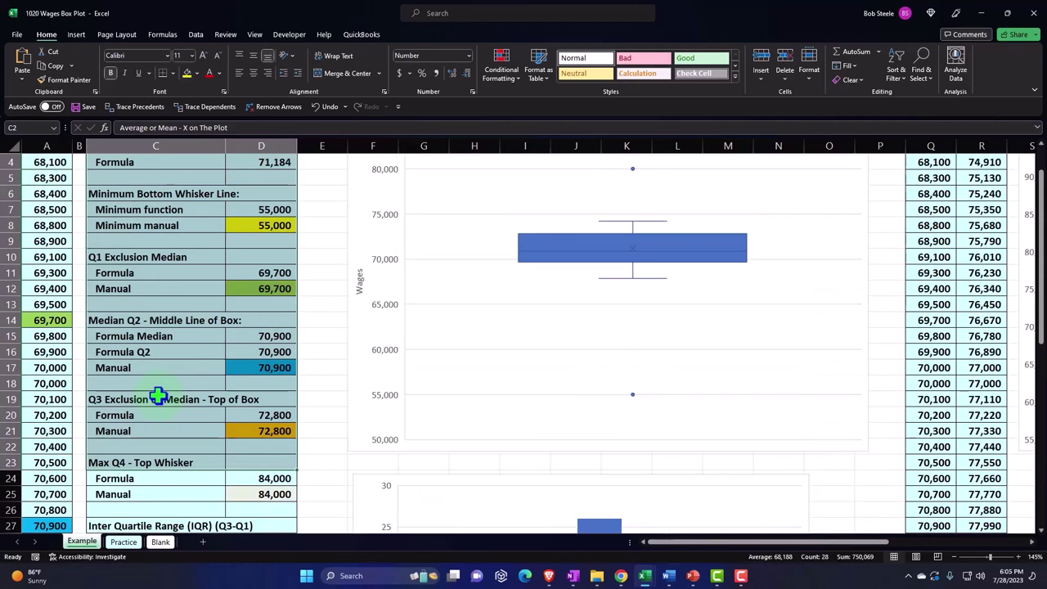
Step: Look at the Practice sheet and examine the unformatted wage figures in column A of the Blank sheet
left_click(129, 543)
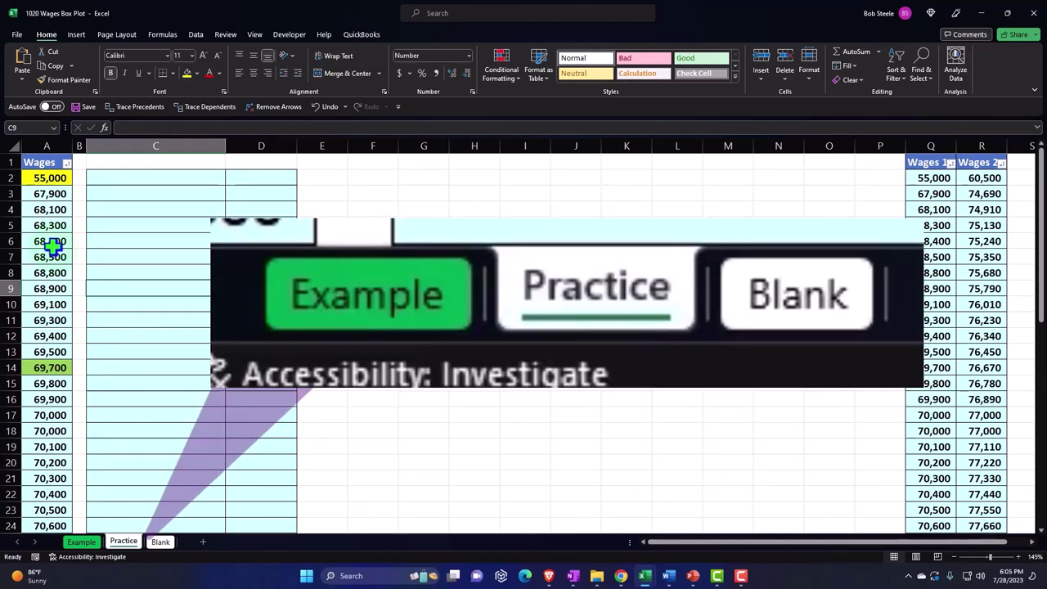
left_click(166, 549)
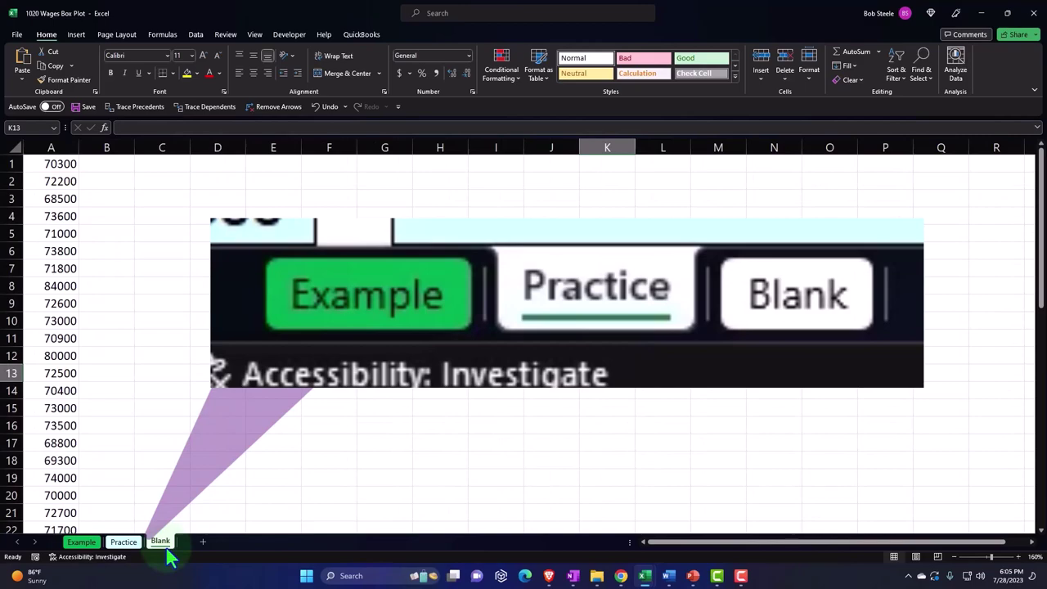
left_click(103, 232)
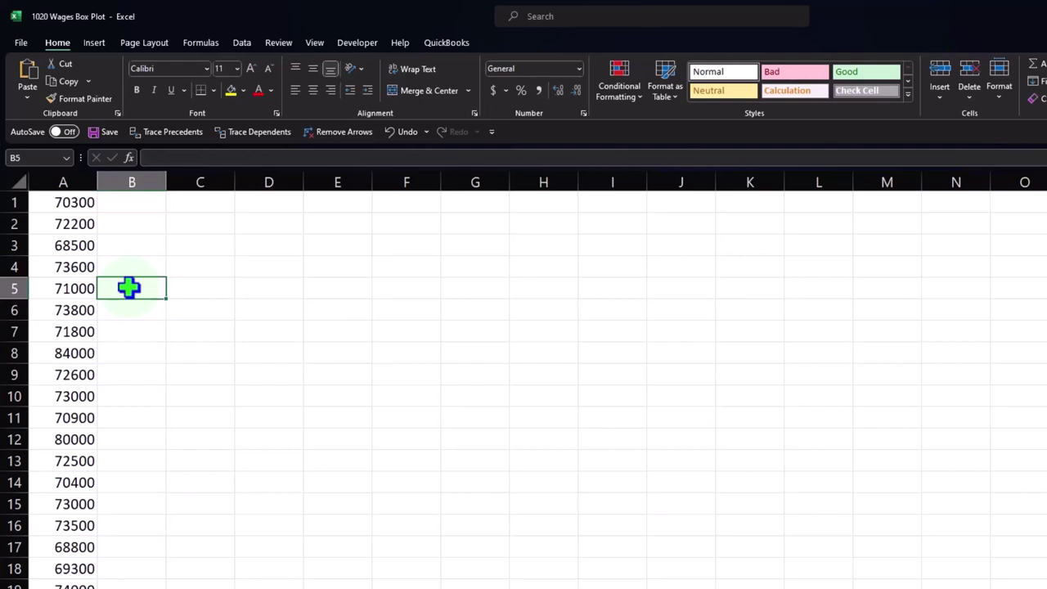
scroll(129, 286, "down", 5)
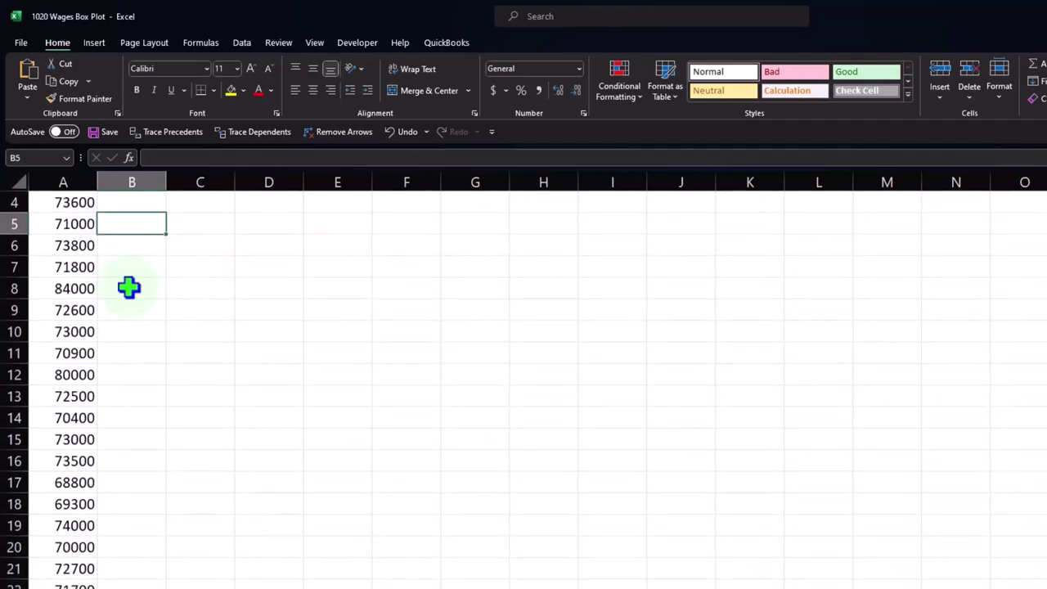
scroll(128, 286, "down", 4)
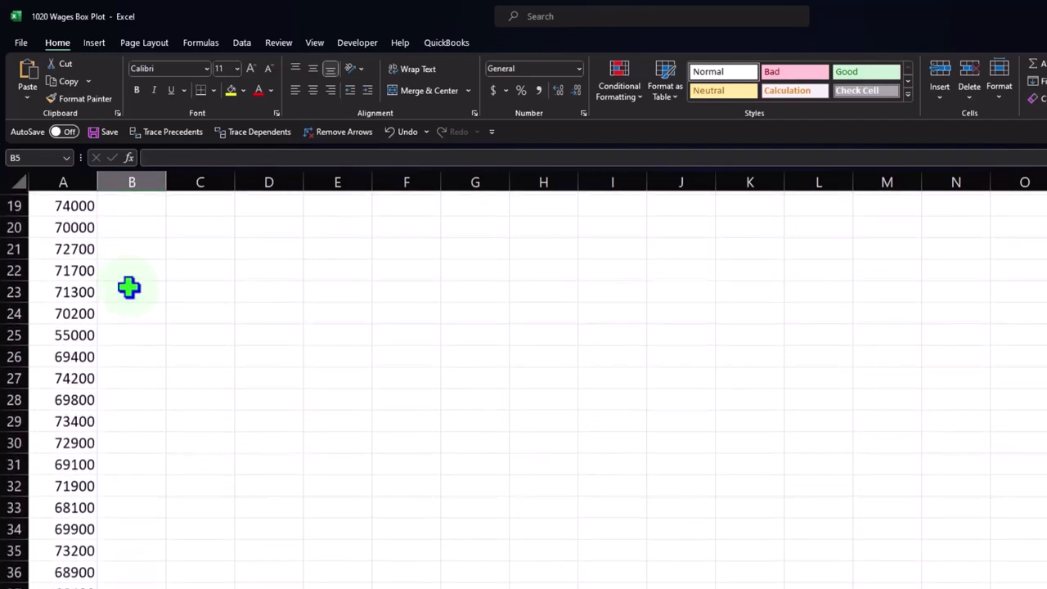
scroll(146, 325, "down", 2)
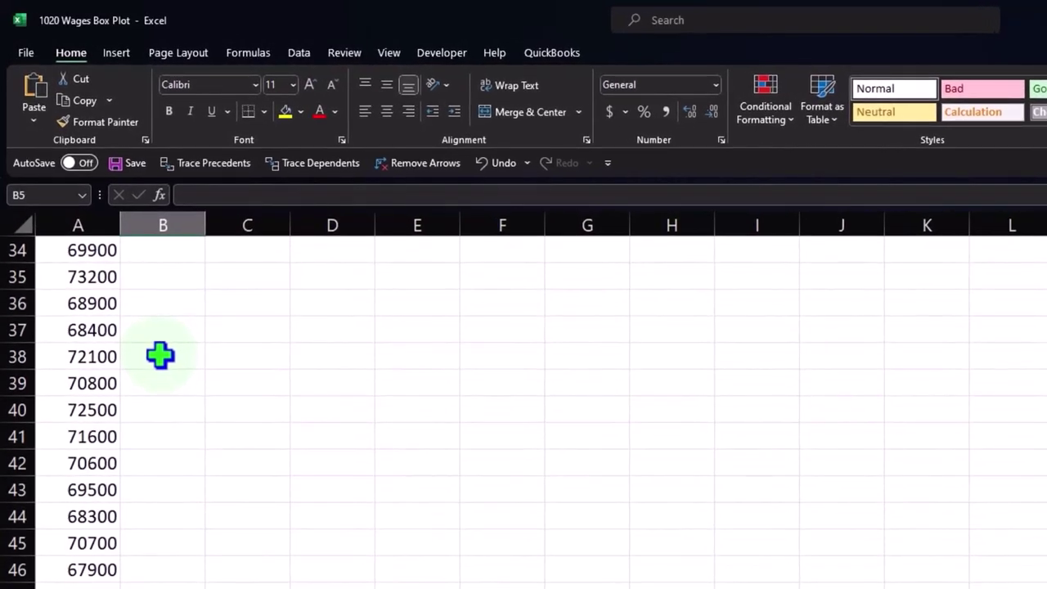
scroll(160, 354, "up", 11)
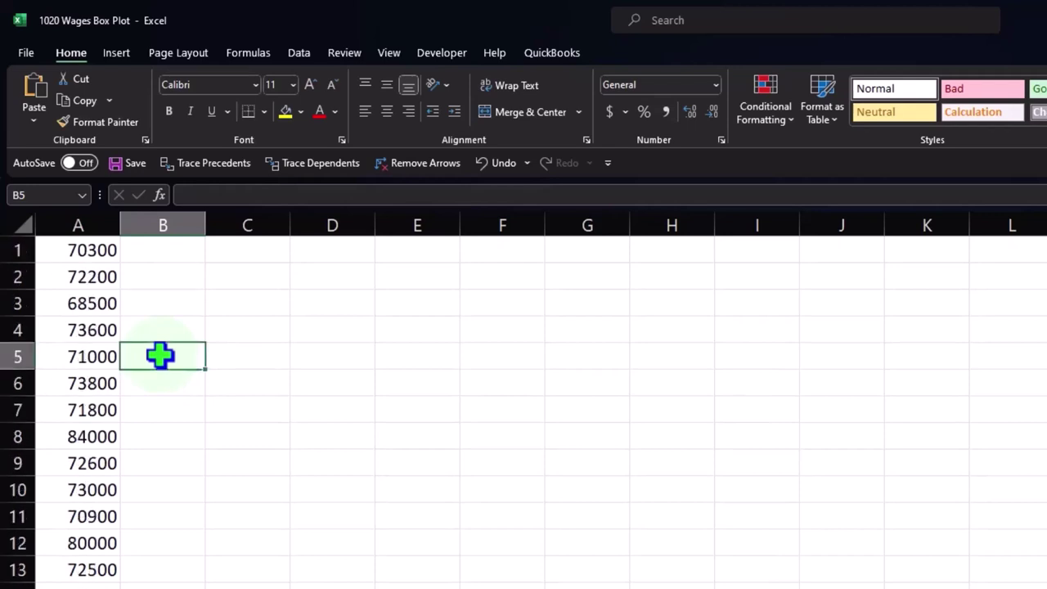
Step: Enter =RANDBETWEEN(65000,75000) in cell C1 of the Blank sheet
left_click(273, 257)
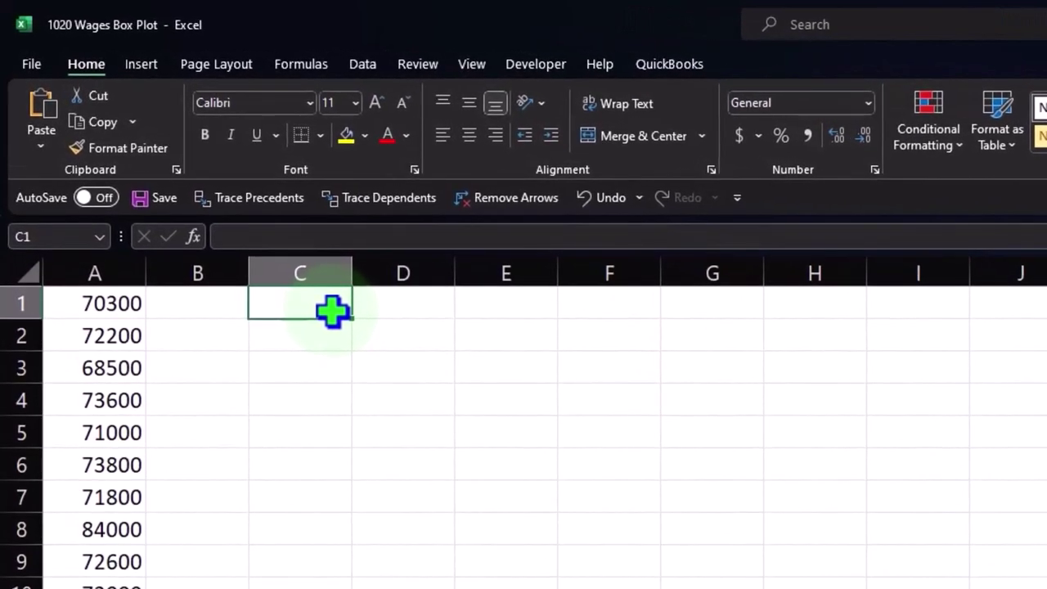
type("=")
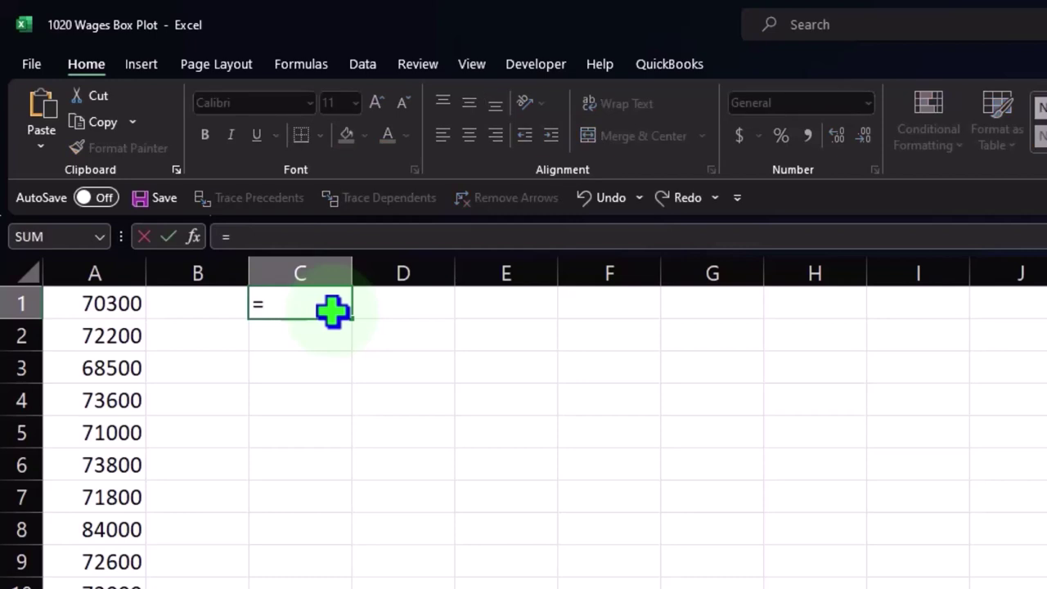
type("rand")
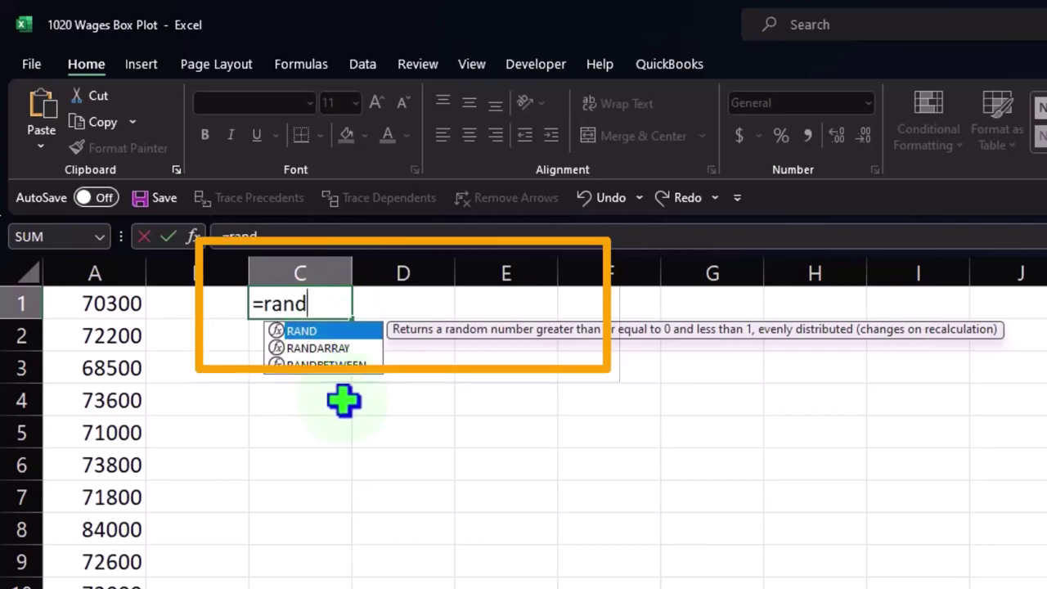
left_click(339, 370)
double_click(340, 370)
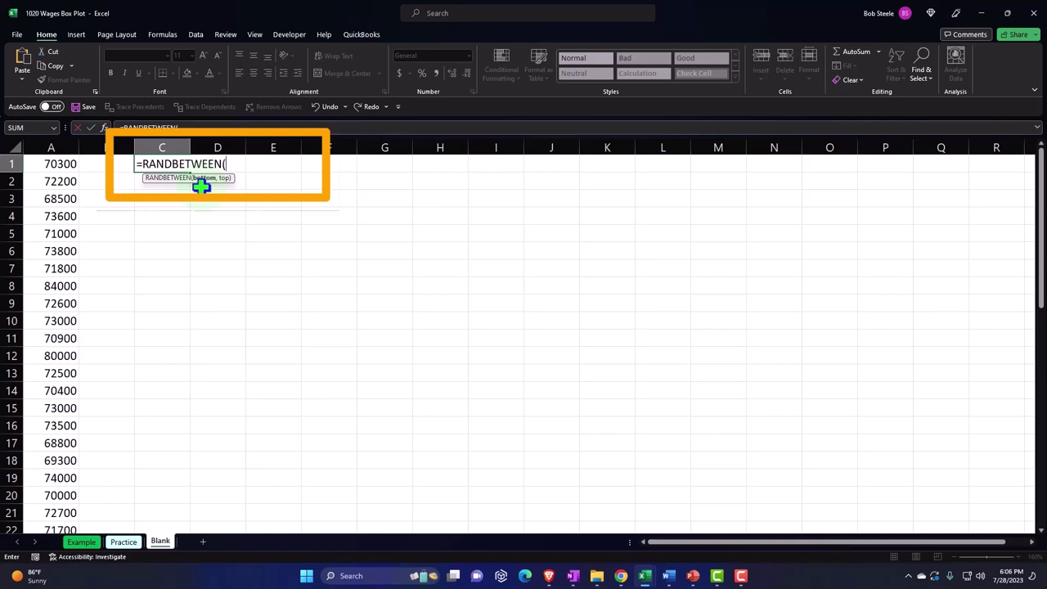
type("65000,")
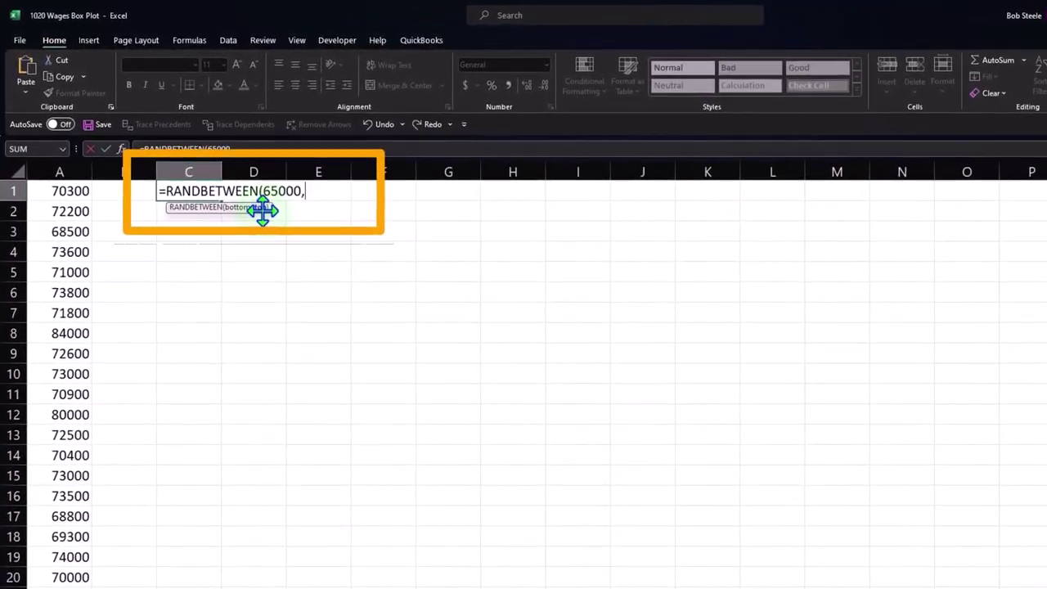
type("75000")
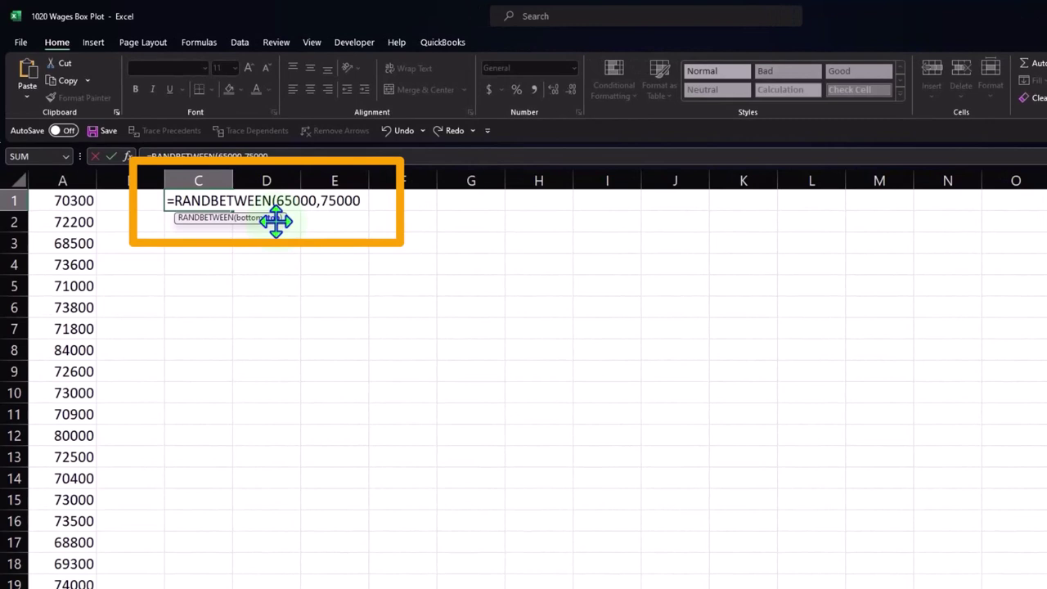
type(")")
key("Return")
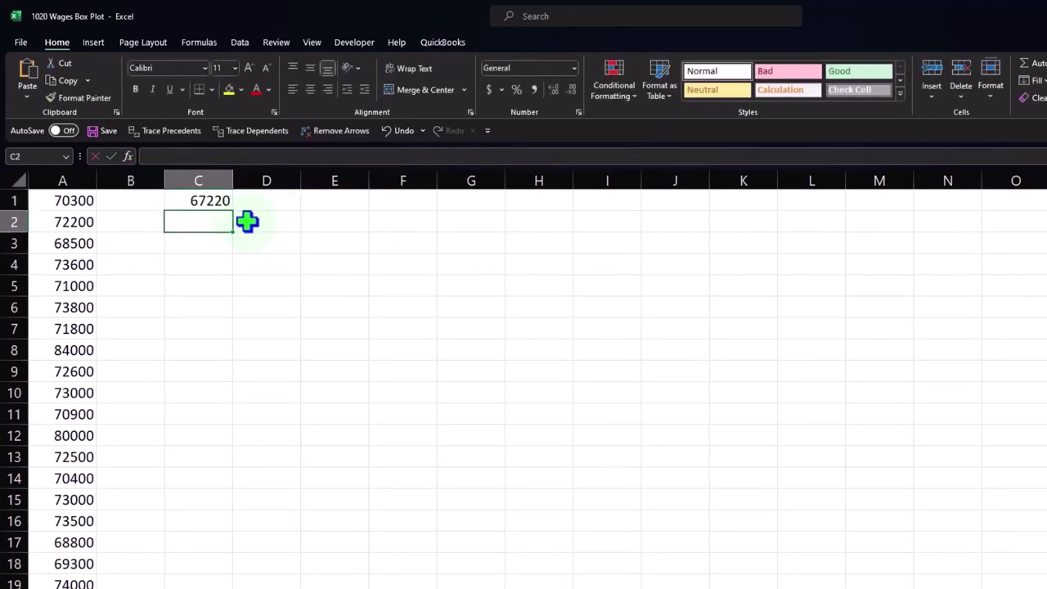
Step: Fill the random-number formula from C1 down to C51 and clear the filled cells
left_click(222, 202)
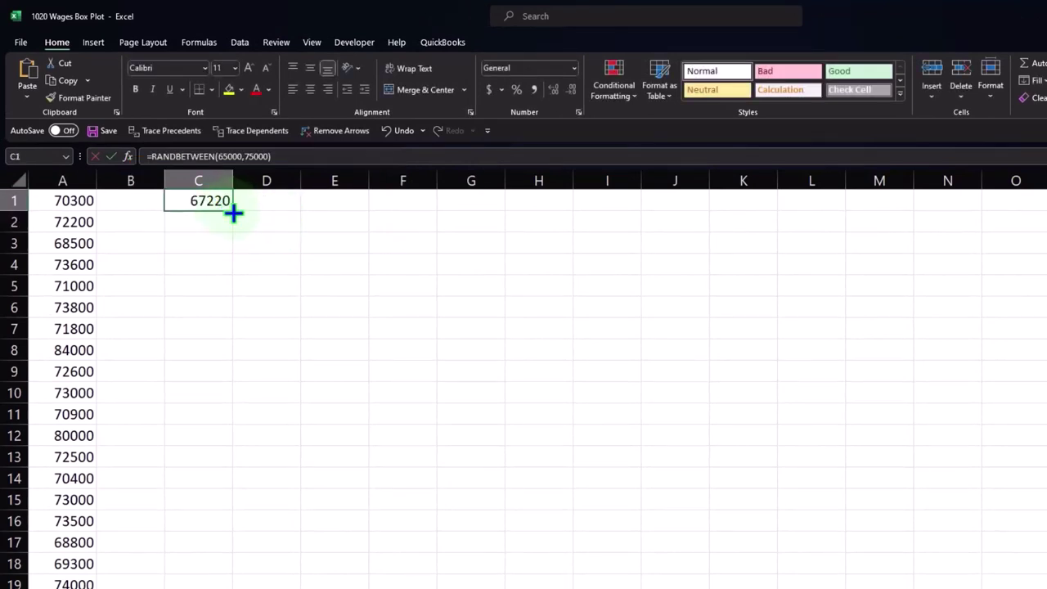
left_click_drag(233, 211, 242, 585)
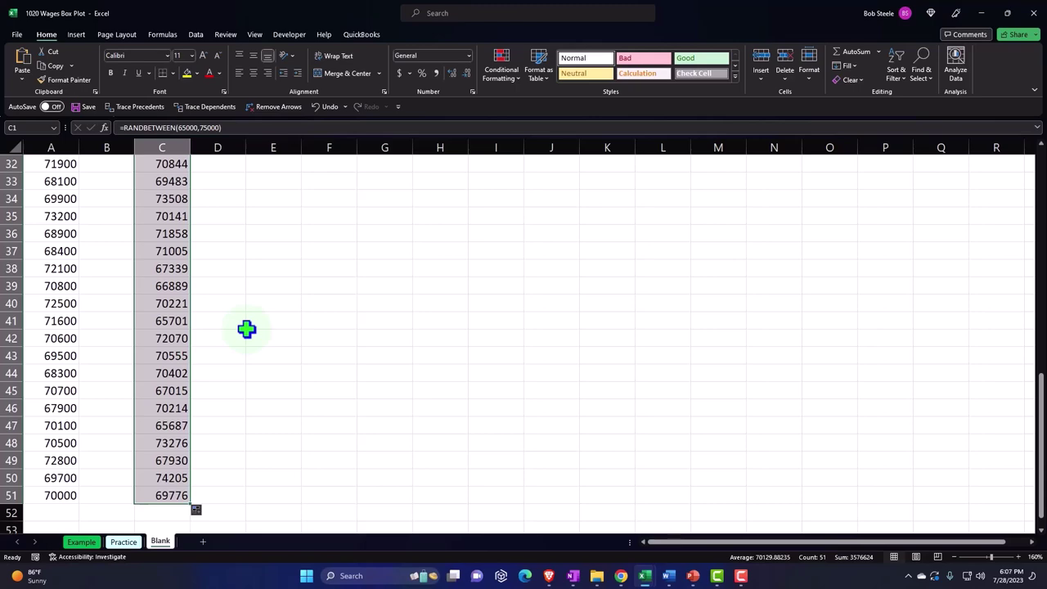
scroll(246, 329, "up", 10)
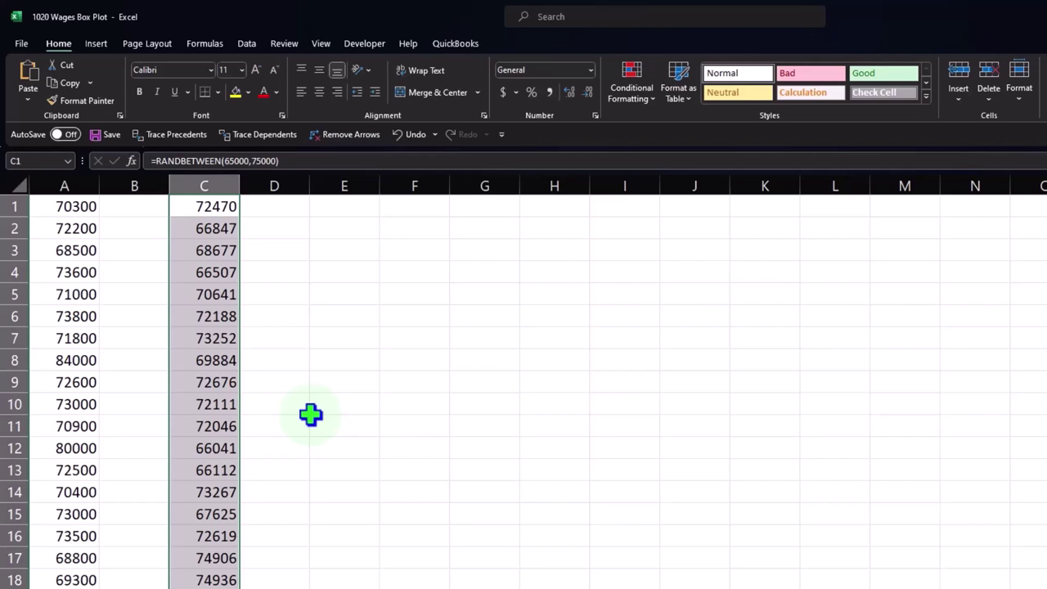
key("Delete")
left_click(310, 413)
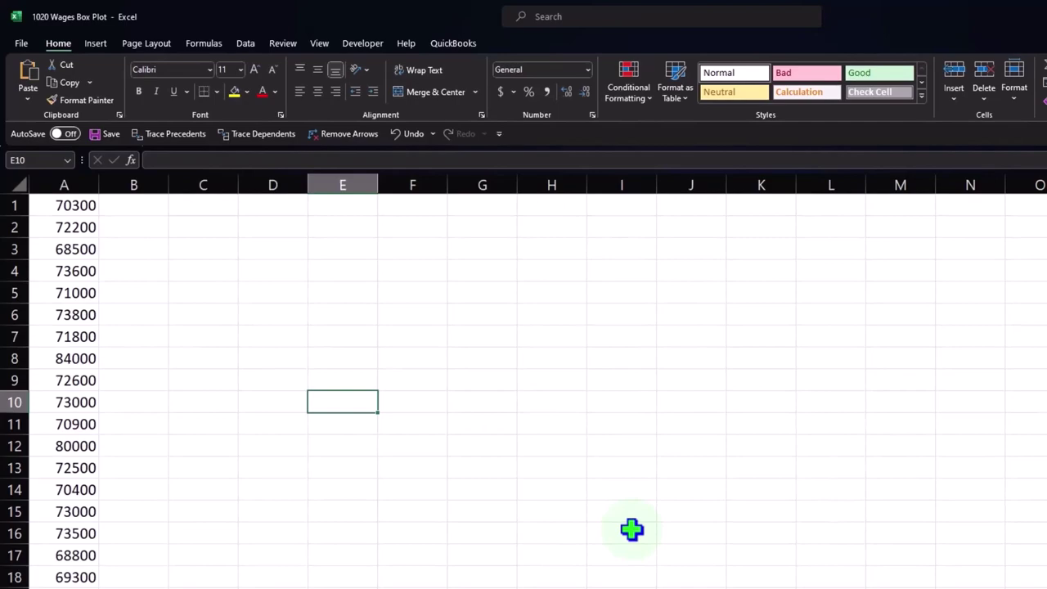
scroll(589, 490, "down", 1)
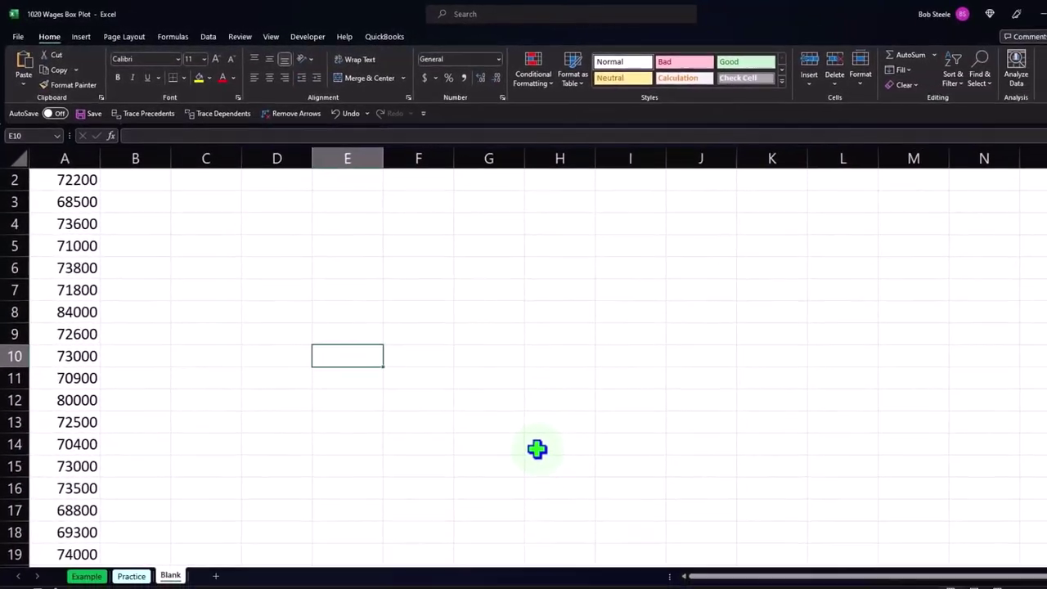
scroll(536, 448, "down", 1)
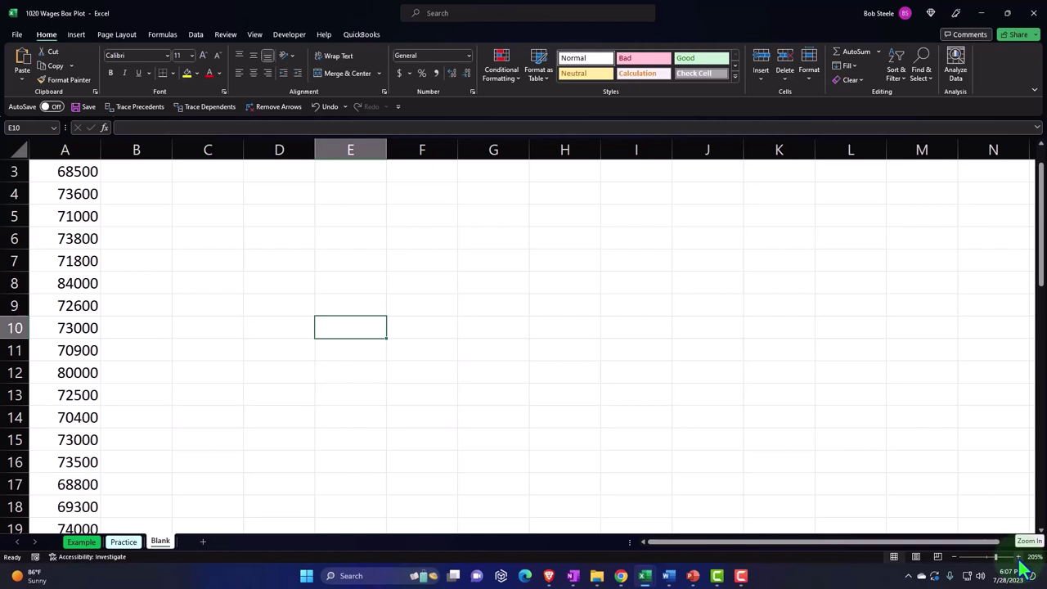
left_click(430, 376)
scroll(302, 361, "up", 1)
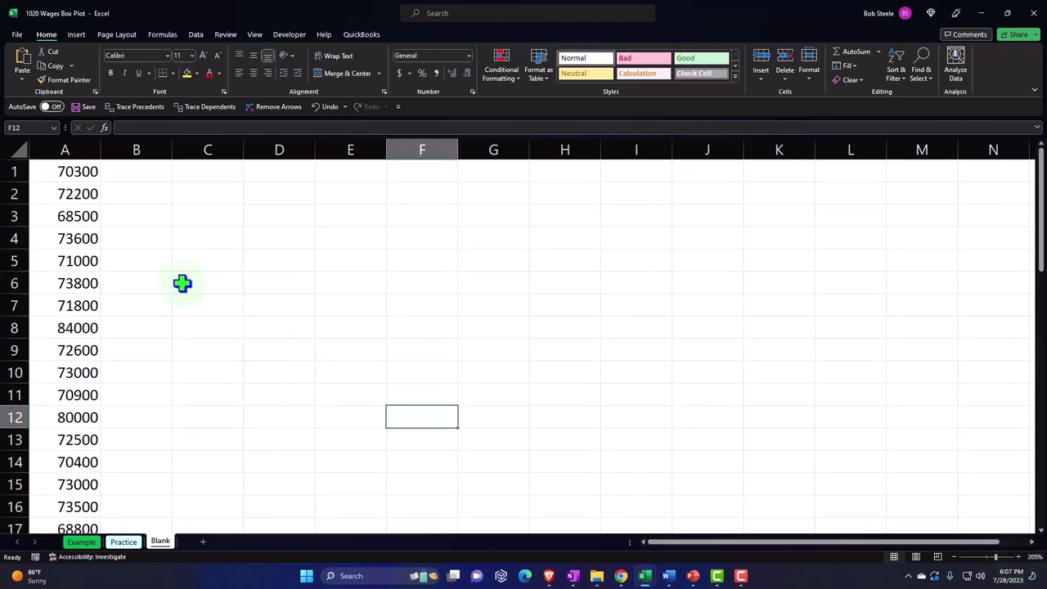
Step: Format all cells of the Blank sheet as Currency with red bracketed negative numbers and the symbol set to None
left_click(16, 149)
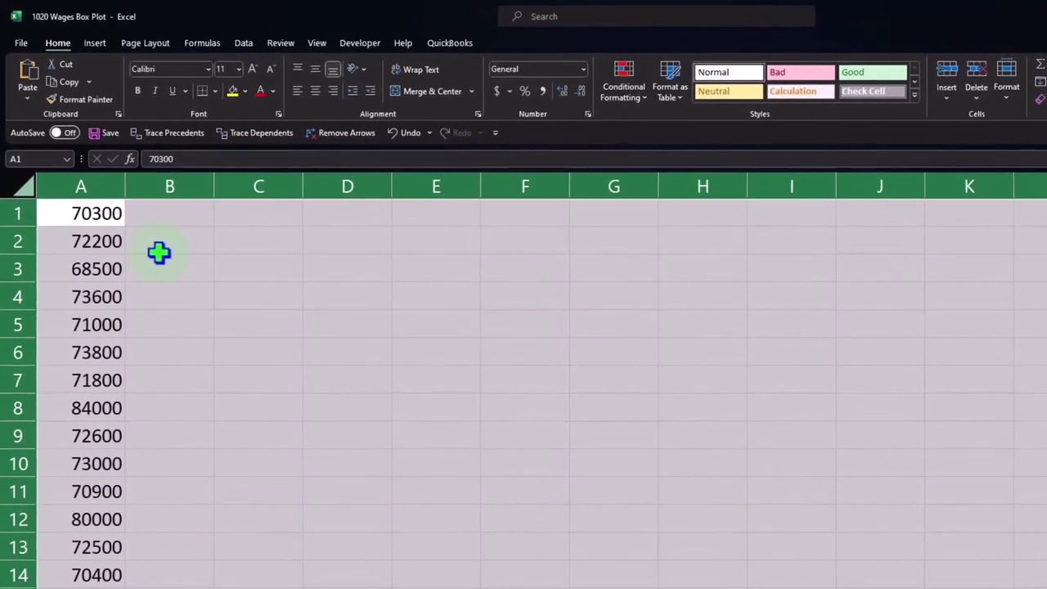
right_click(255, 260)
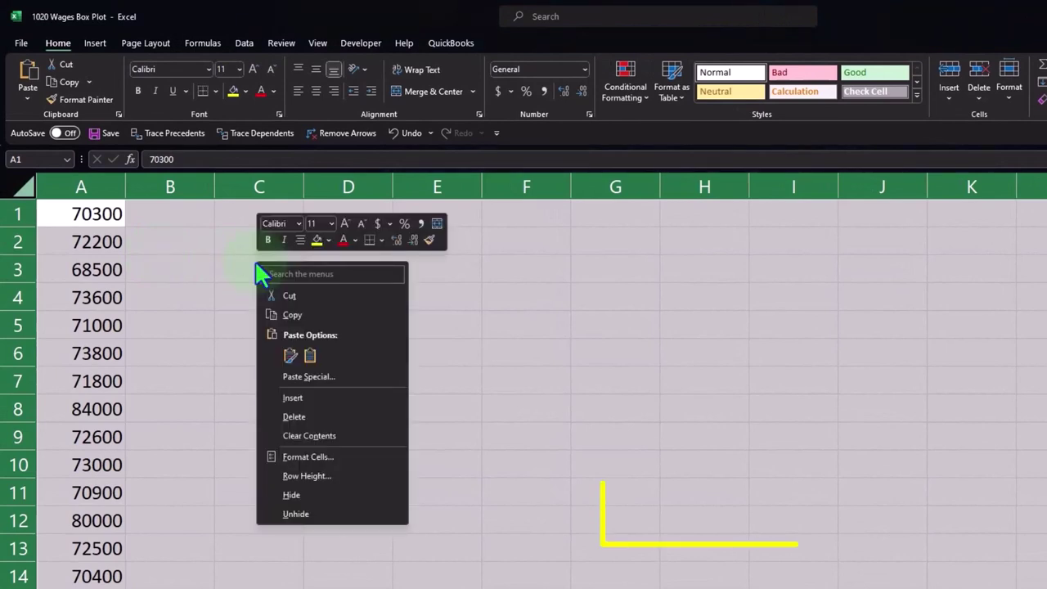
left_click(299, 456)
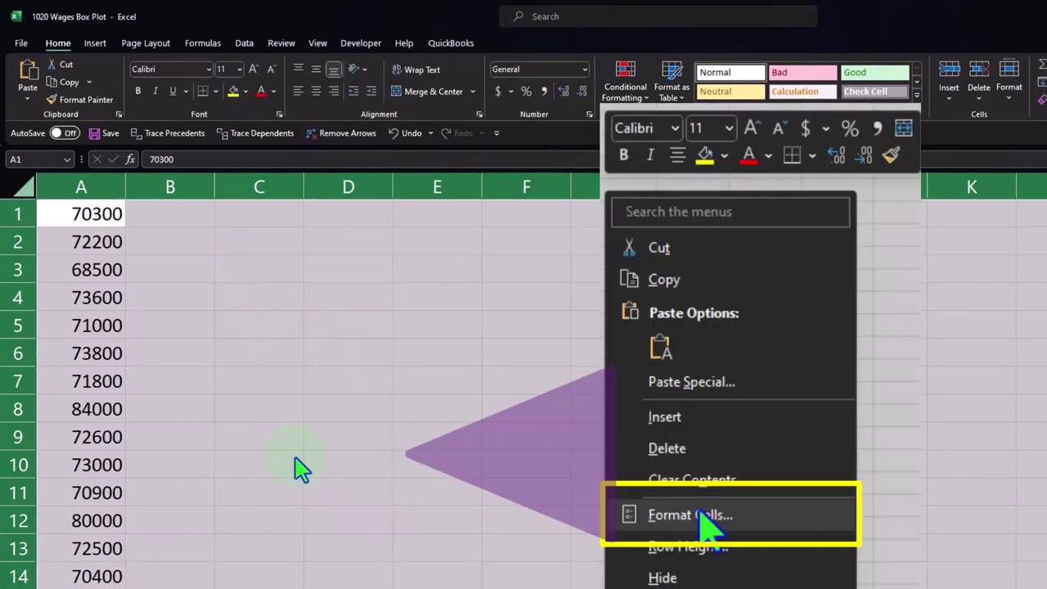
left_click_drag(278, 298, 432, 232)
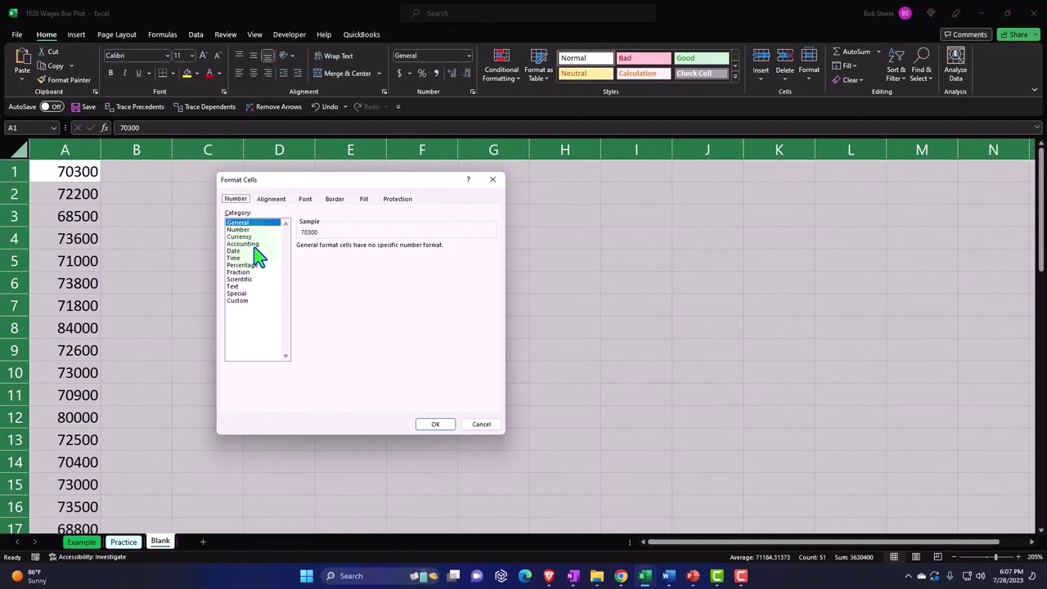
left_click(253, 245)
left_click(246, 238)
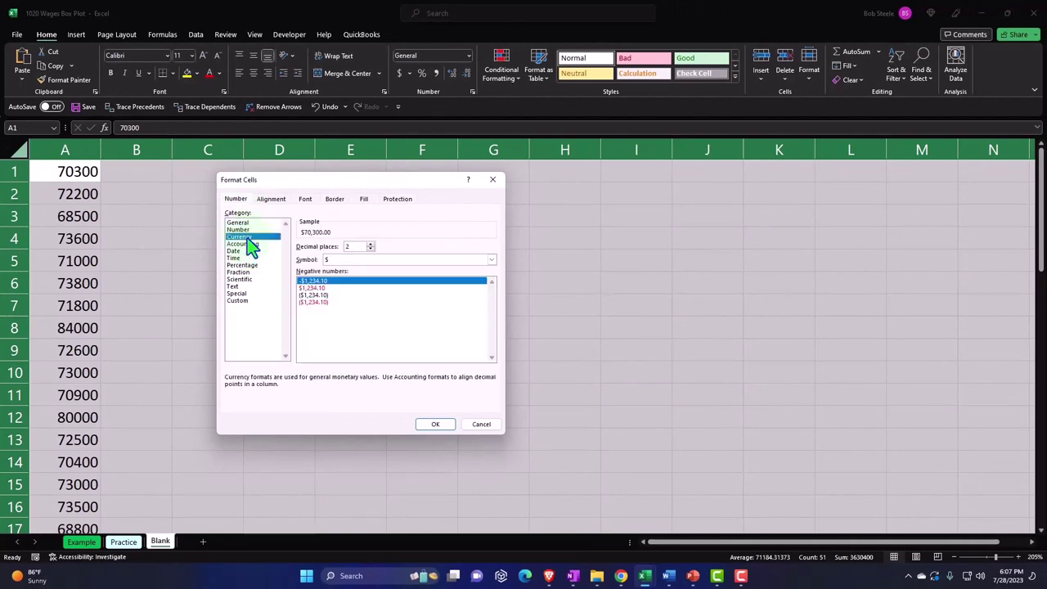
left_click(310, 301)
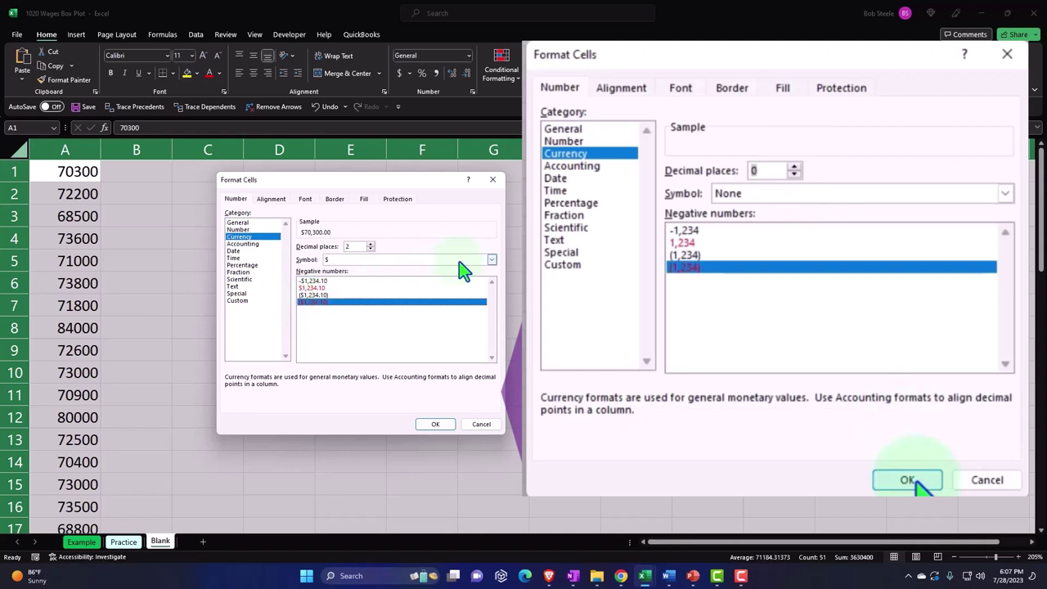
left_click(492, 260)
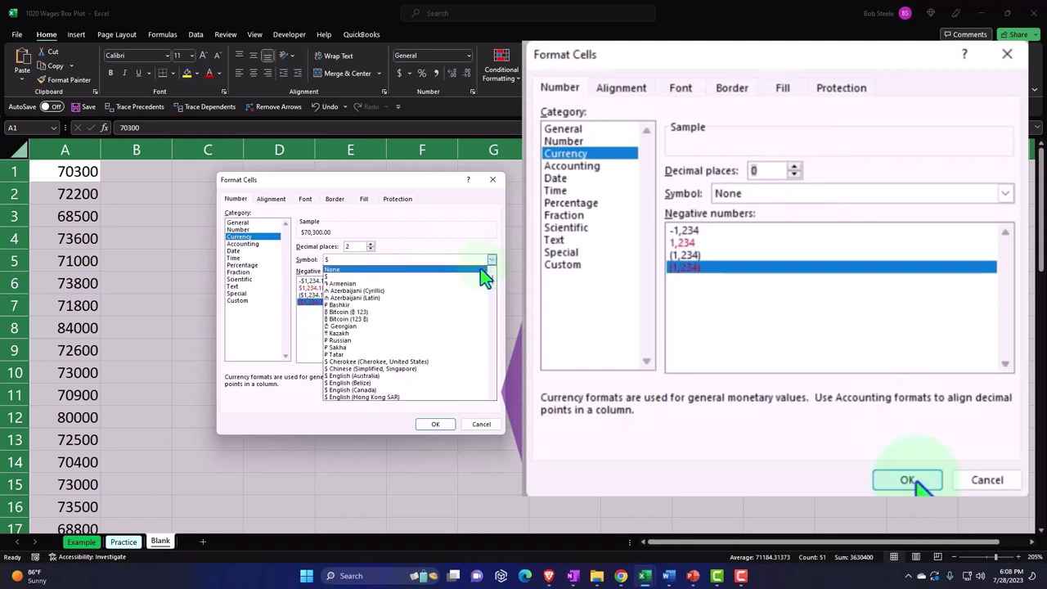
left_click(482, 270)
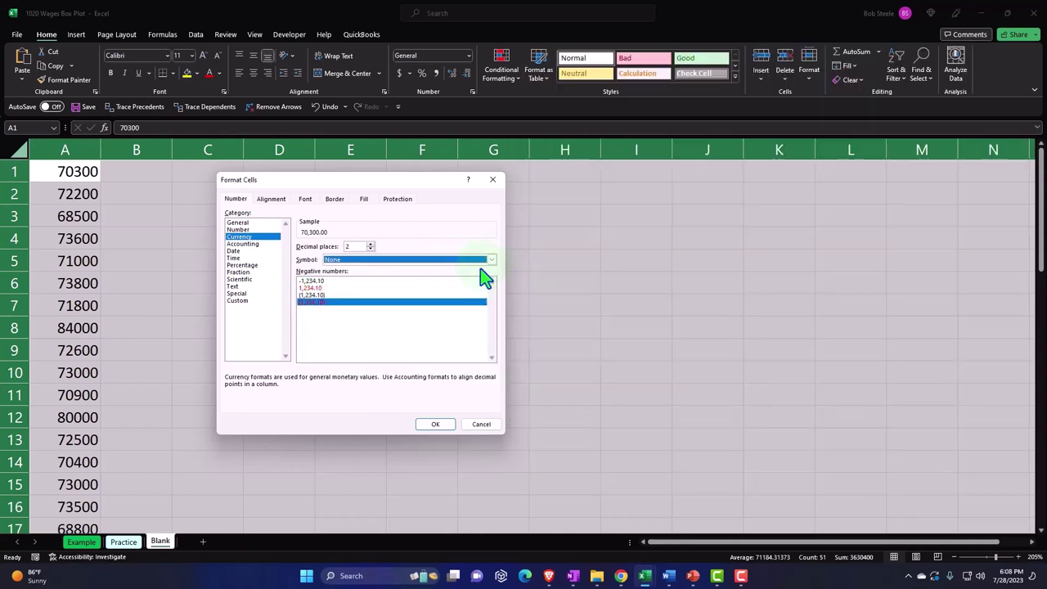
Step: Set the currency format to 0 decimal places and make all the sheet's cells bold
left_click(370, 249)
left_click(371, 249)
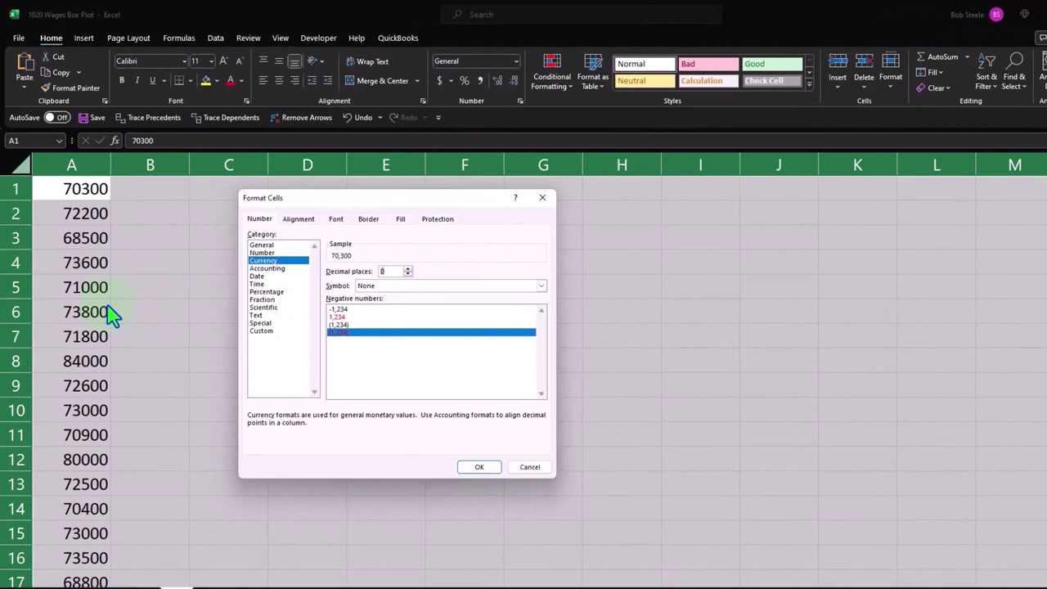
left_click(478, 469)
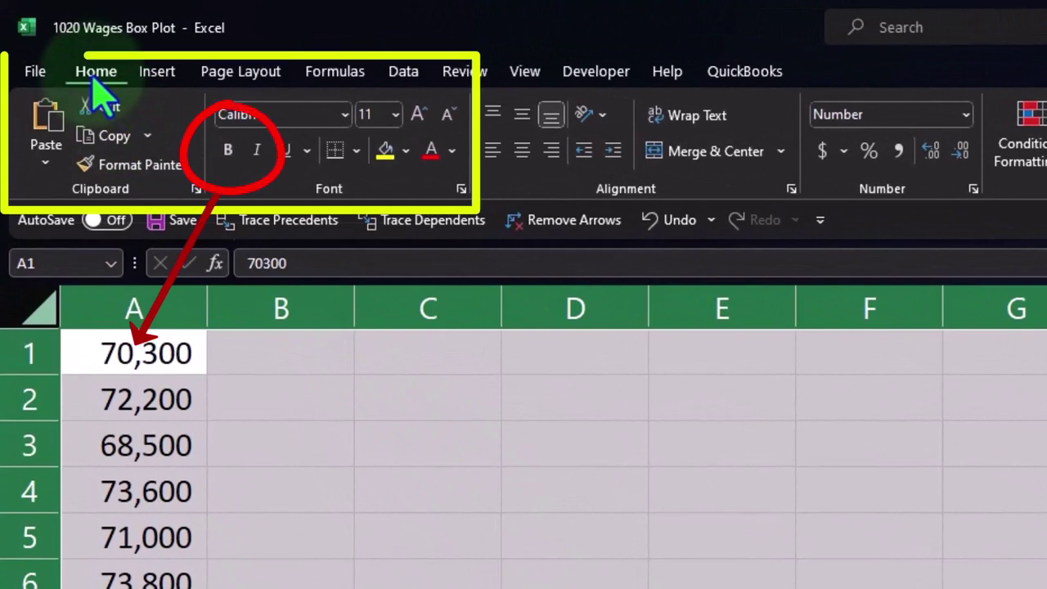
left_click(229, 156)
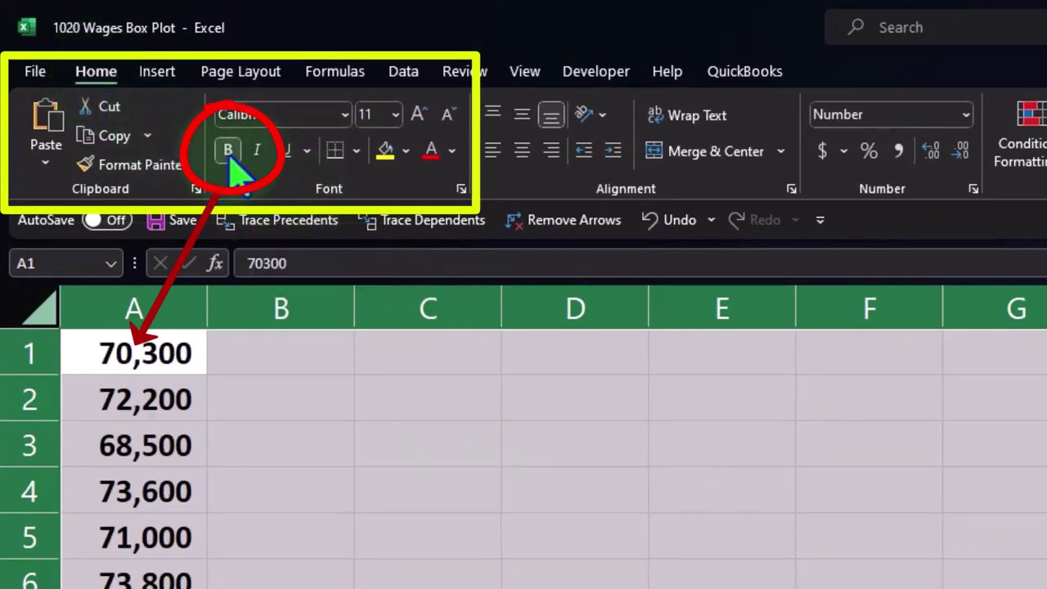
left_click(460, 568)
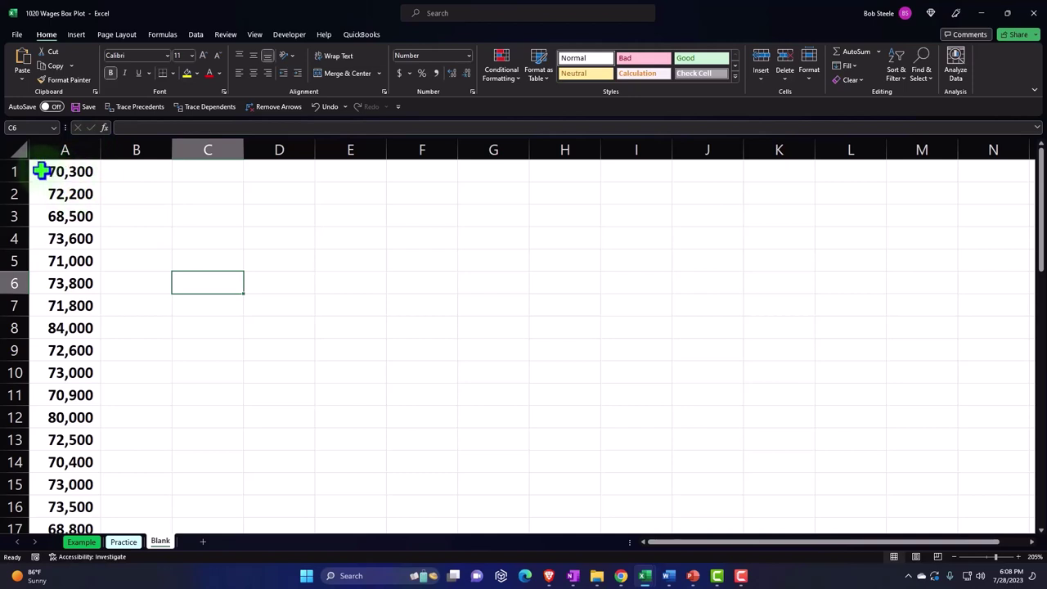
Step: Insert a blank row above the wage figures and enter the heading Wages in cell A1
left_click(11, 170)
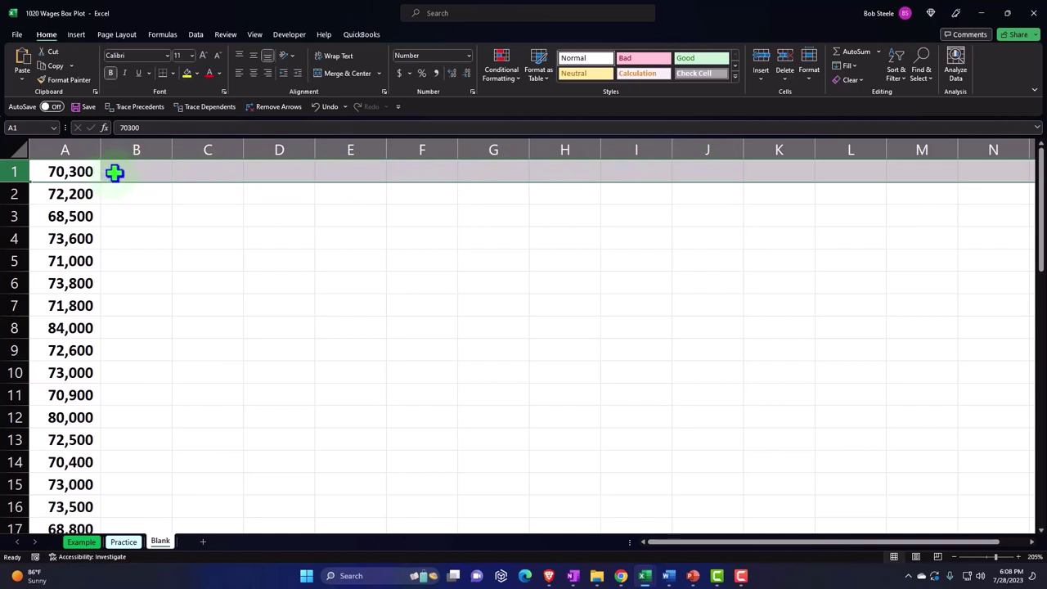
right_click(115, 172)
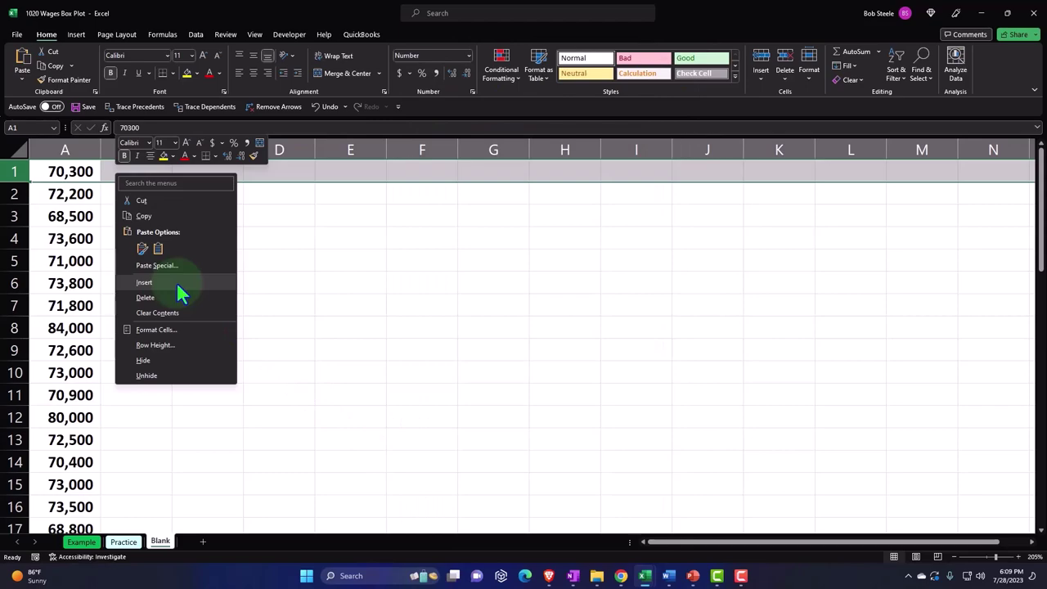
left_click(177, 281)
left_click(175, 271)
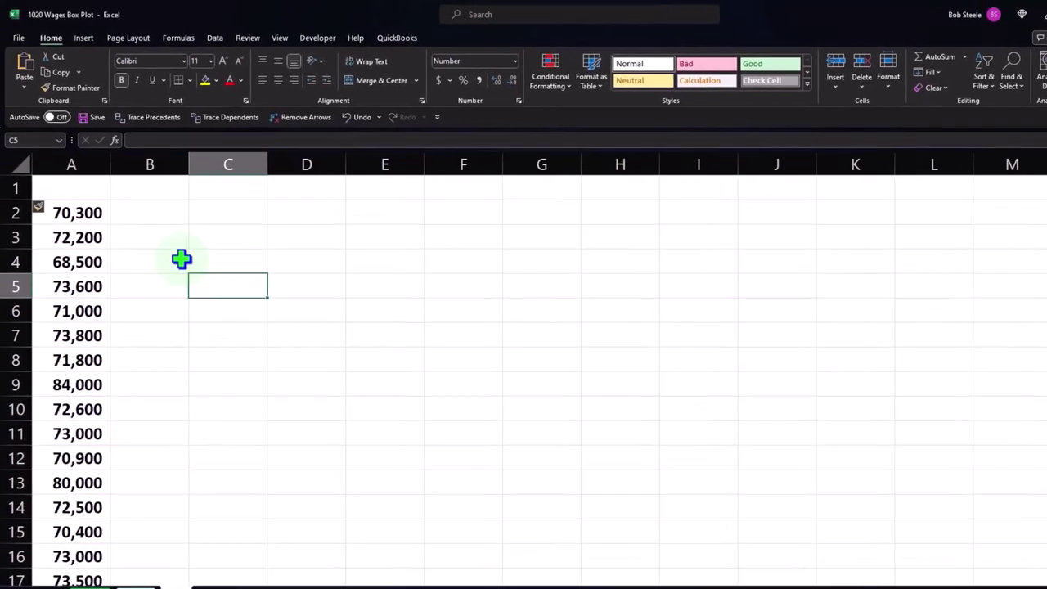
left_click(103, 189)
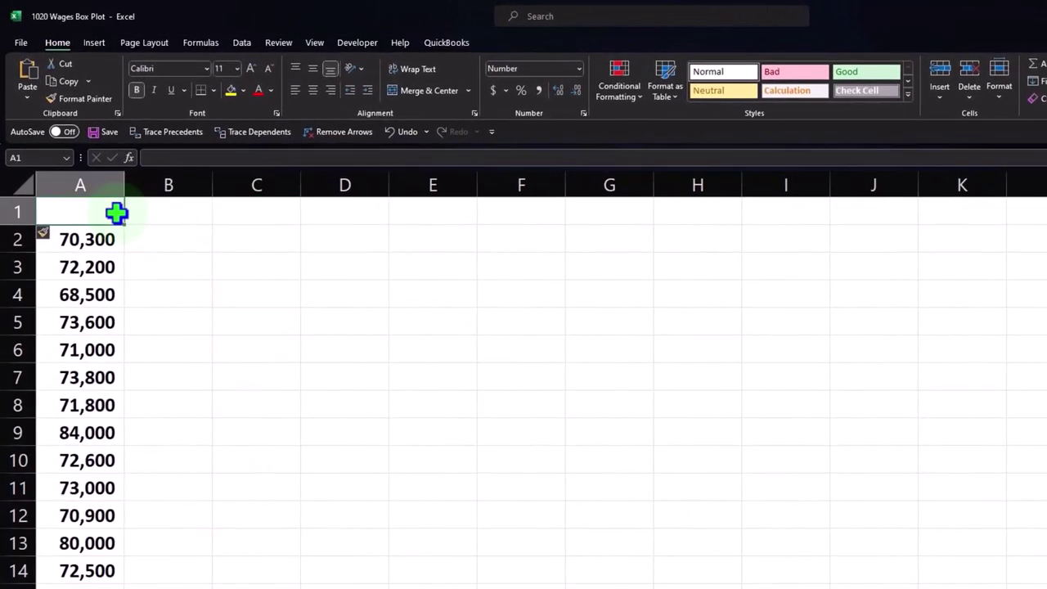
type("Wages")
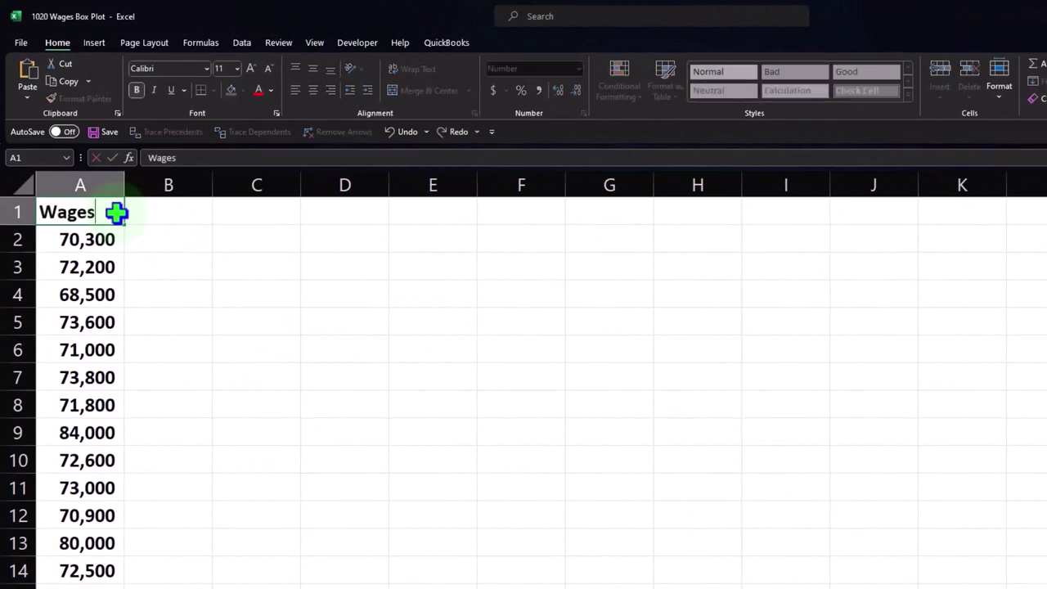
key("Return")
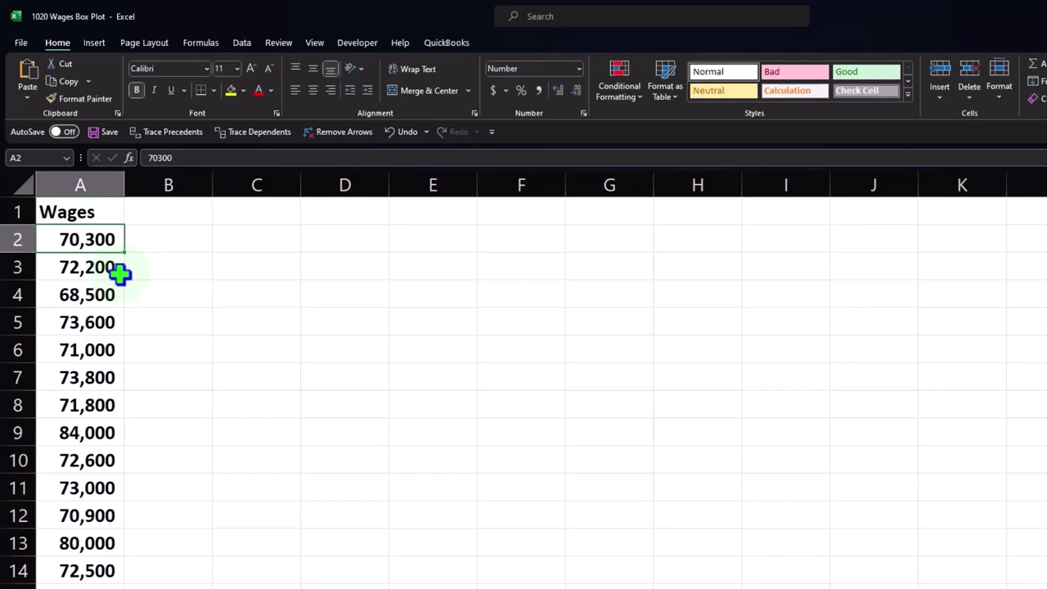
Step: Convert the wage data in A1:A52 into a table with headers and check its table design options
left_click(104, 290)
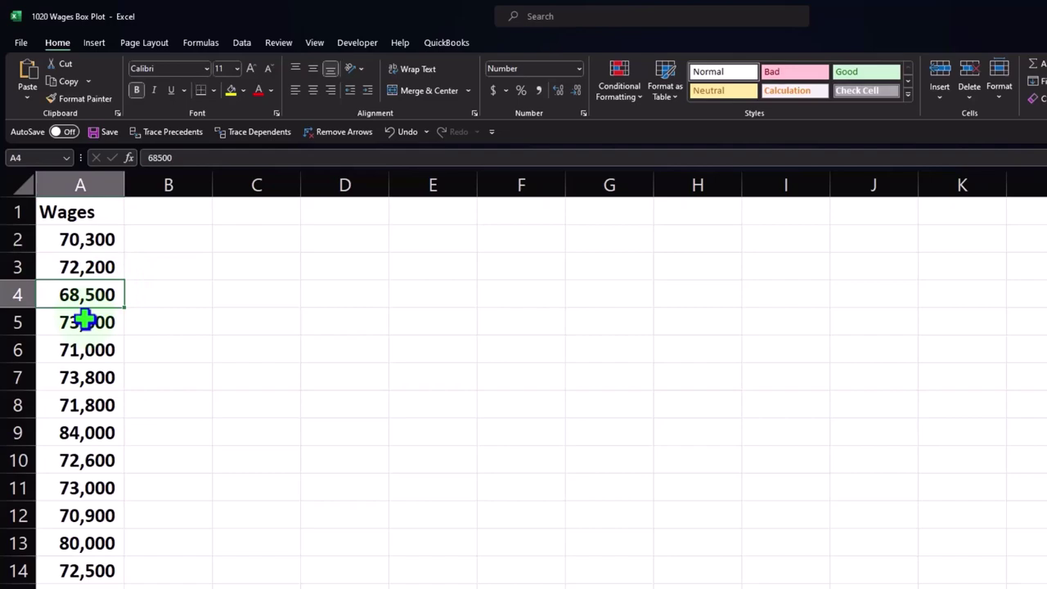
left_click(96, 46)
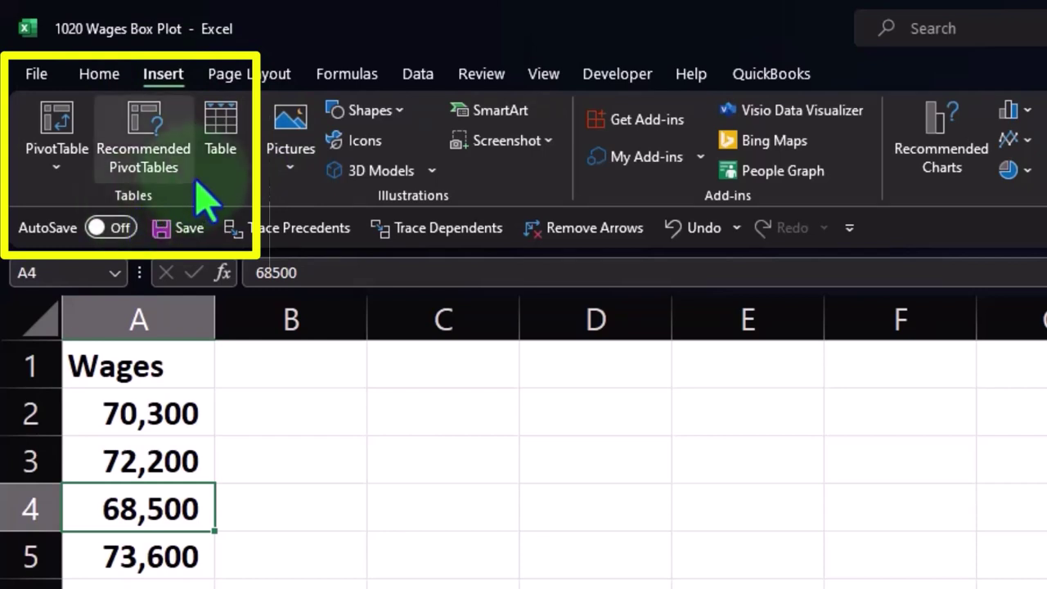
left_click(235, 143)
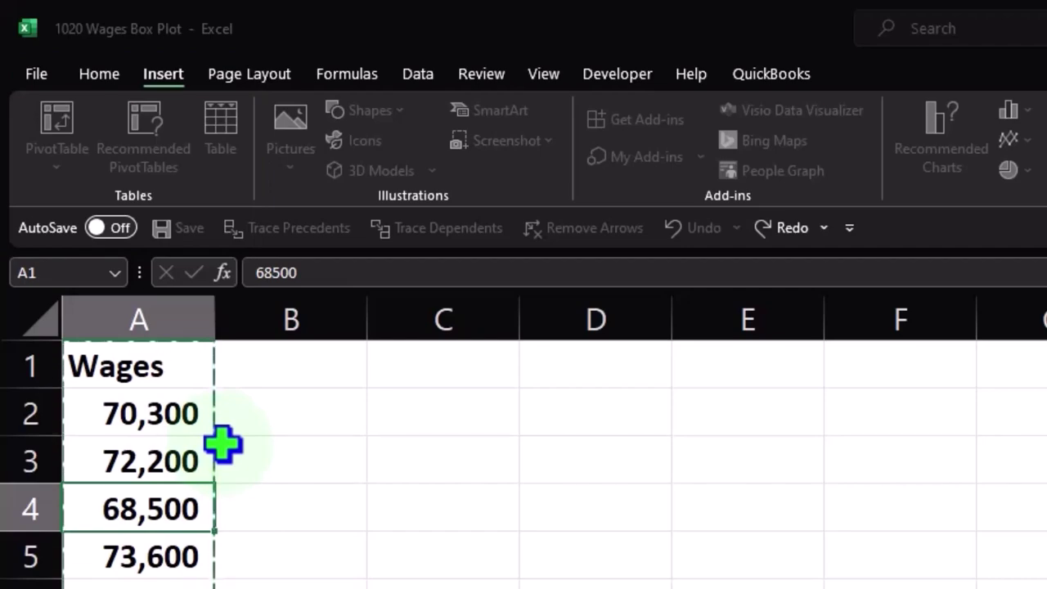
key("ctrl+t")
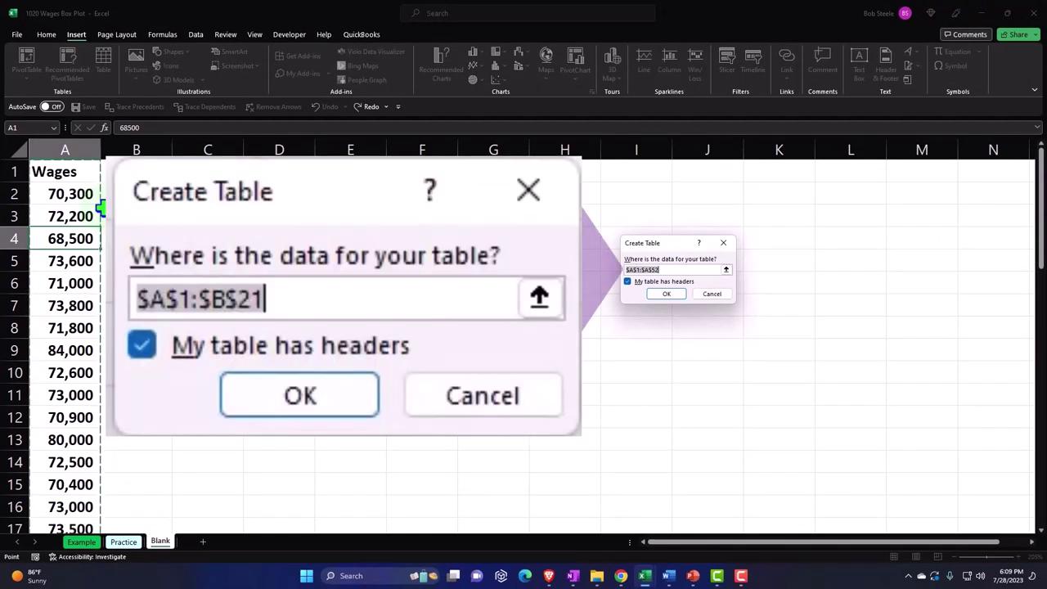
left_click(664, 294)
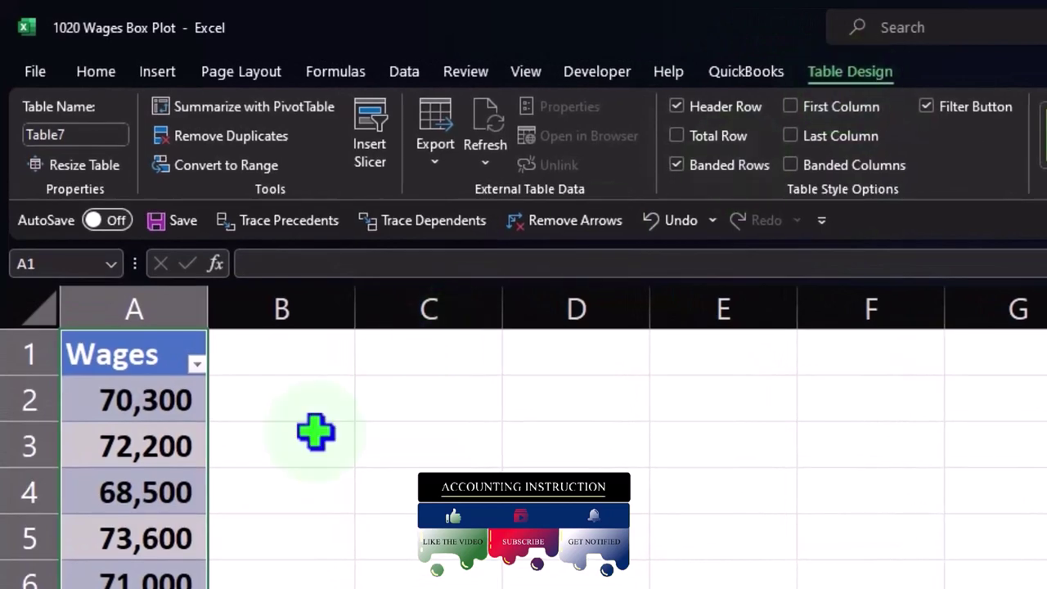
left_click(376, 510)
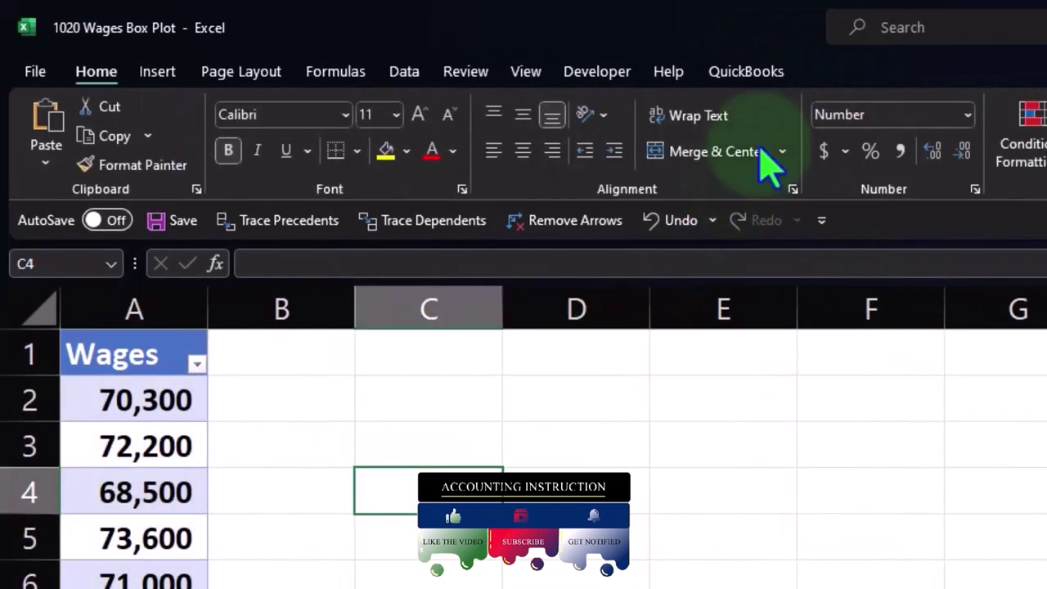
left_click(139, 439)
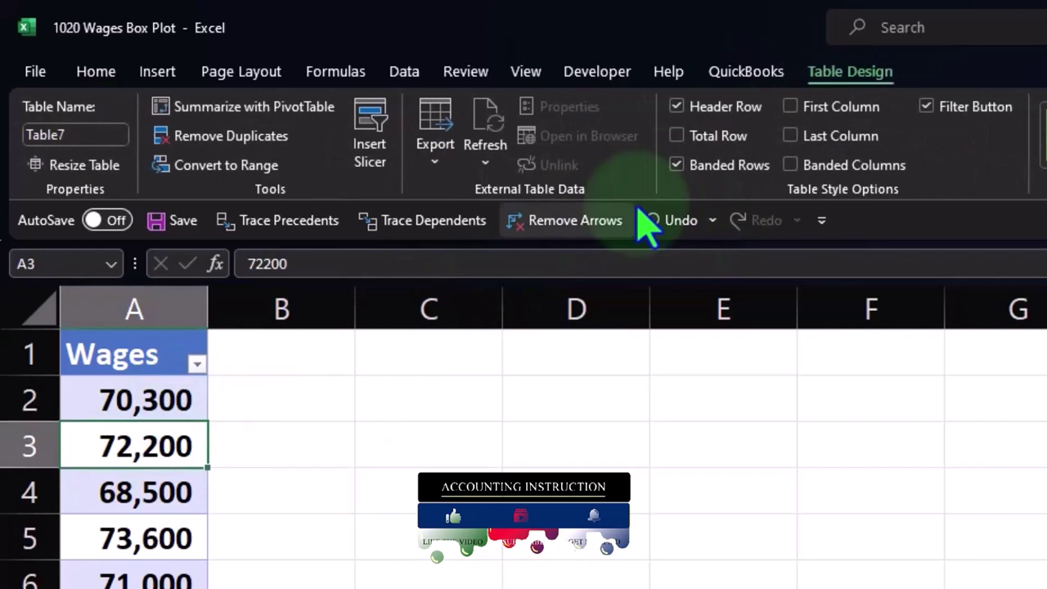
left_click(838, 71)
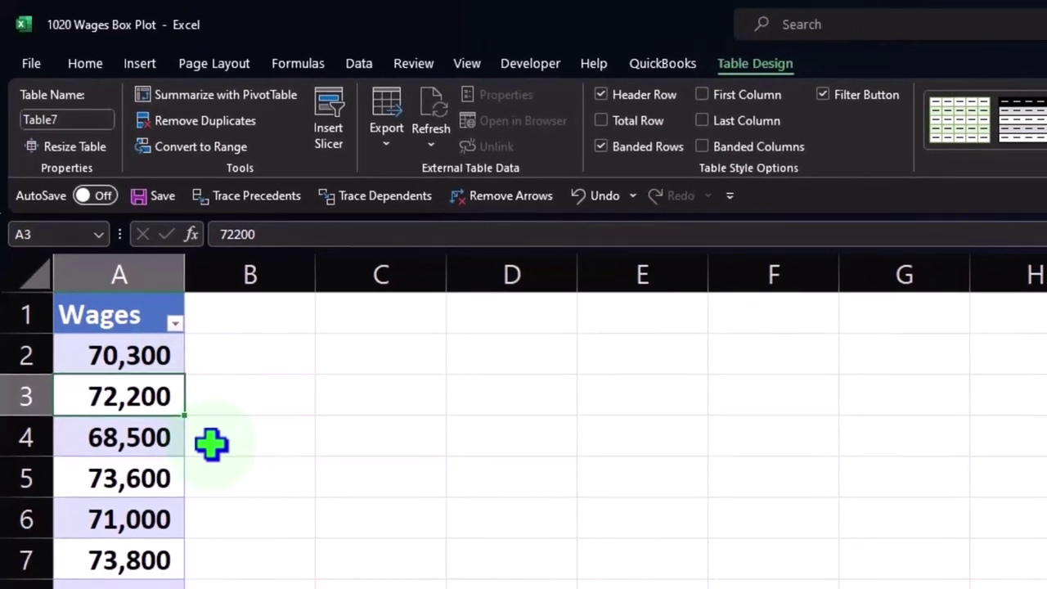
Step: Sort the Wages table from largest to smallest after looking through its rows
scroll(211, 443, "down", 6)
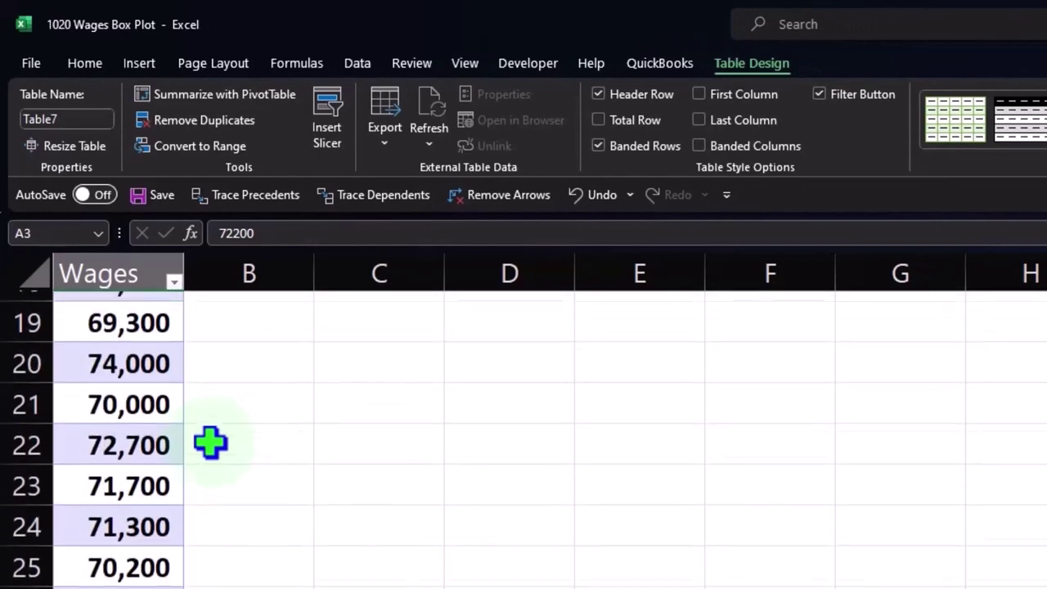
scroll(211, 443, "down", 2)
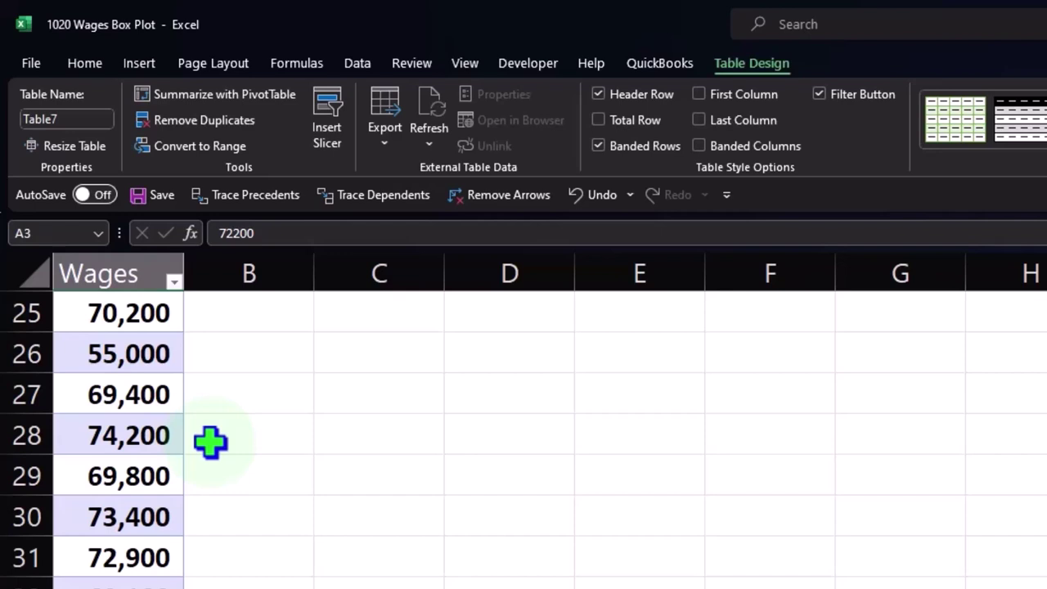
scroll(210, 442, "down", 5)
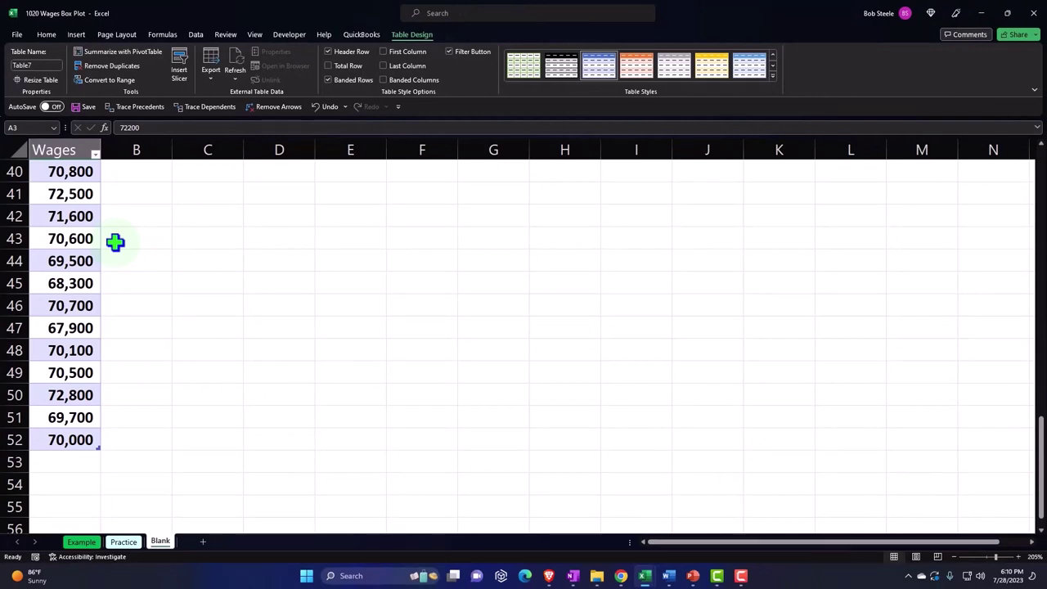
scroll(114, 241, "up", 13)
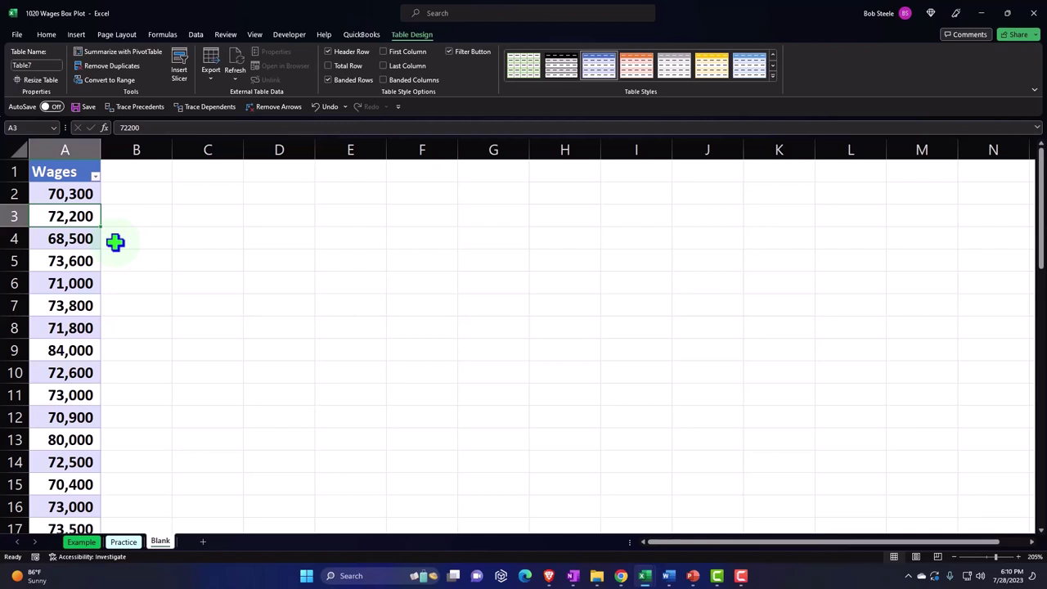
left_click(94, 177)
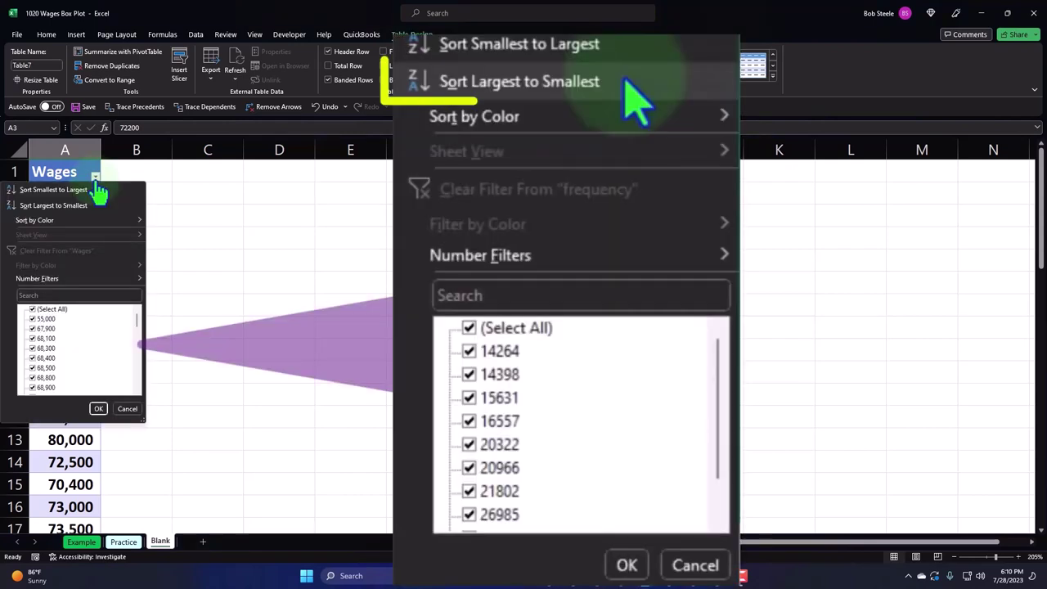
left_click(37, 207)
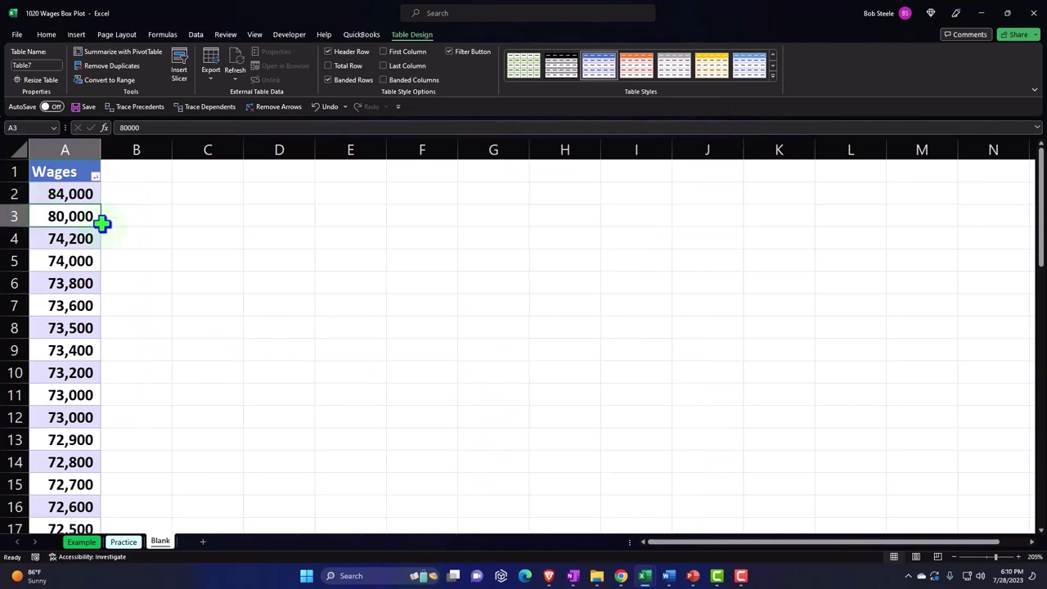
Step: Look through the sorted Wages table from the highest wage down to the lowest
left_click(82, 199)
scroll(126, 296, "down", 7)
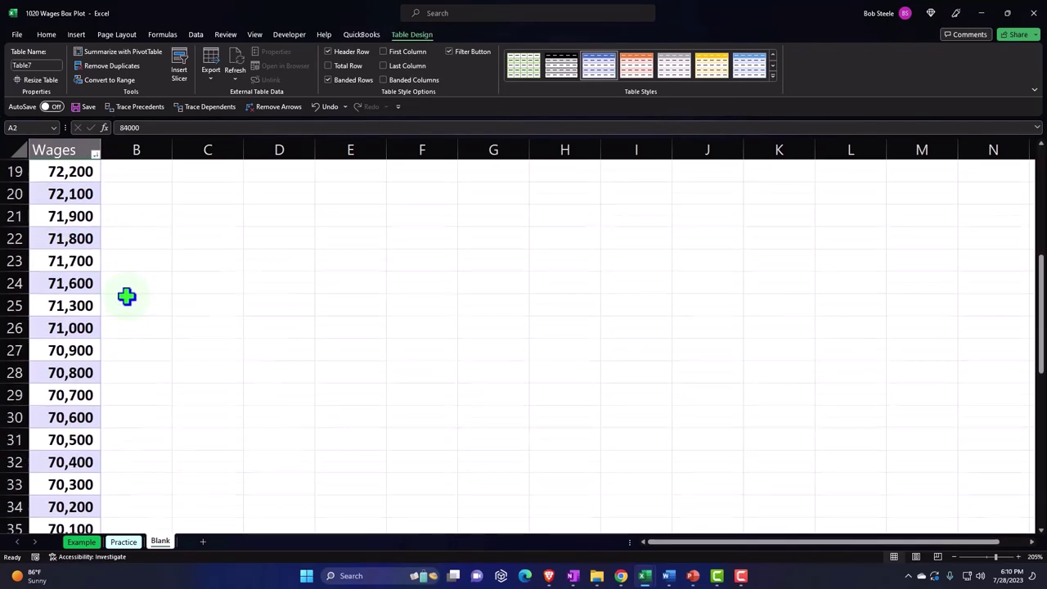
scroll(126, 296, "down", 5)
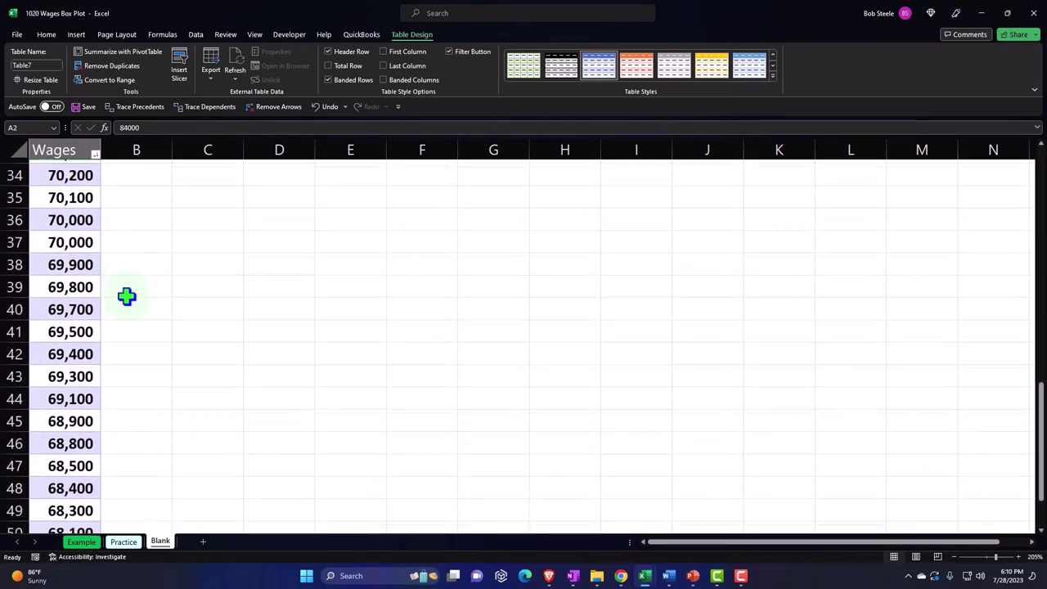
scroll(126, 296, "down", 3)
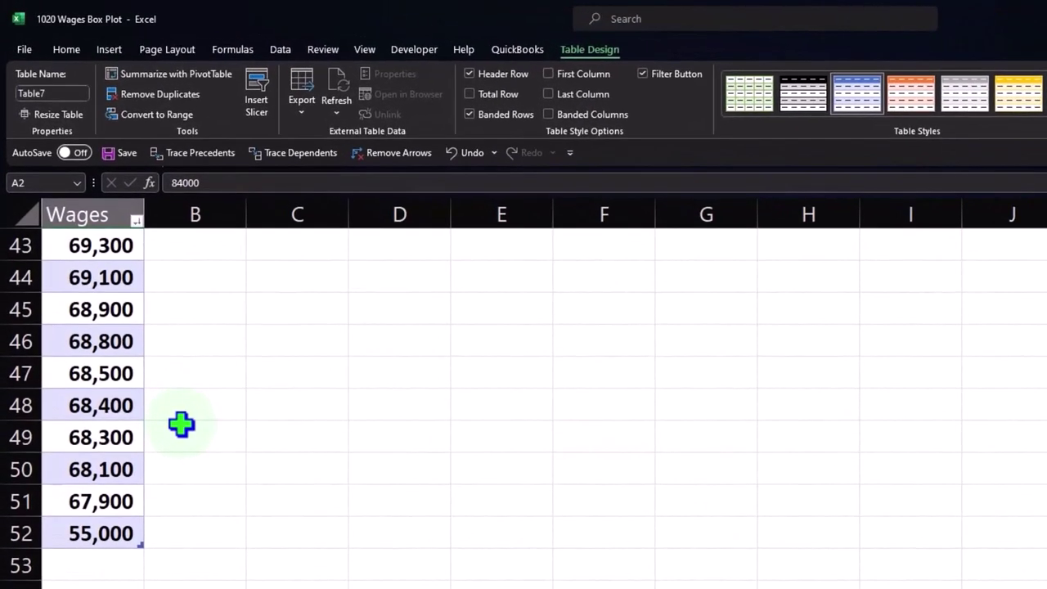
scroll(188, 432, "up", 14)
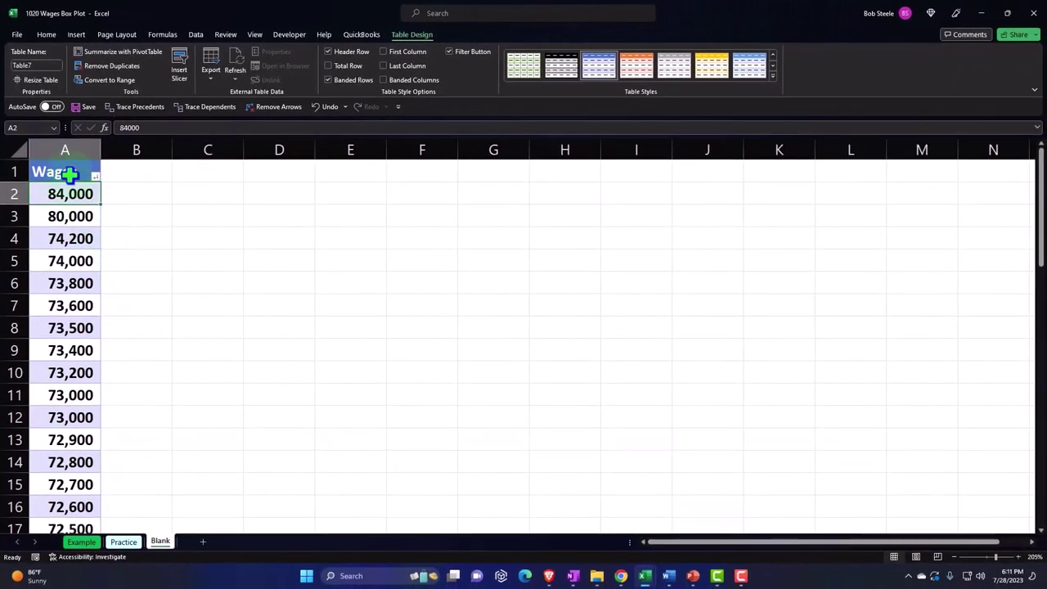
left_click_drag(69, 173, 82, 503)
scroll(82, 502, "up", 12)
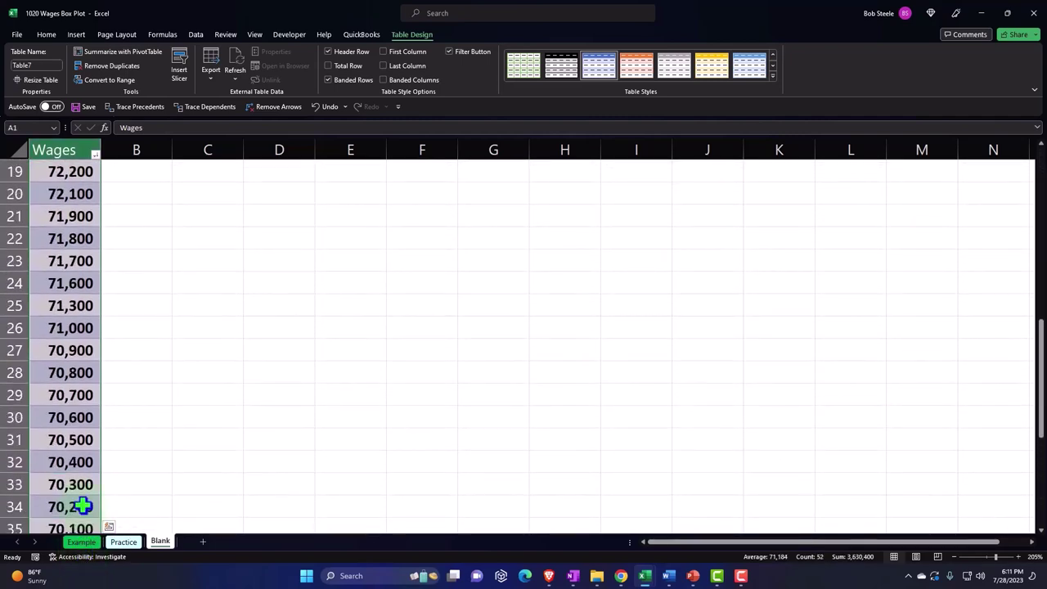
left_click(182, 325)
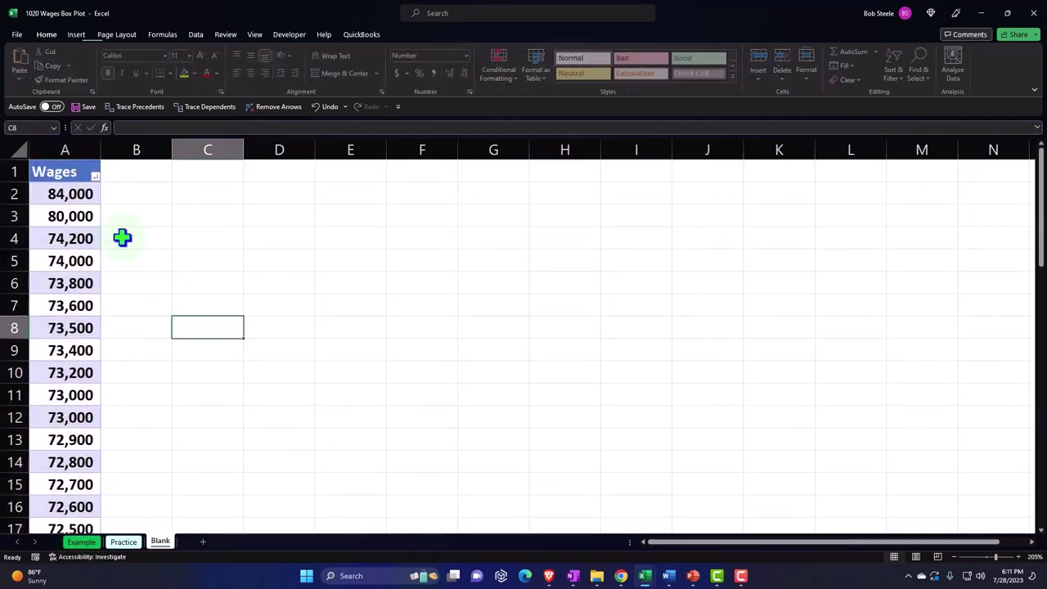
left_click(65, 152)
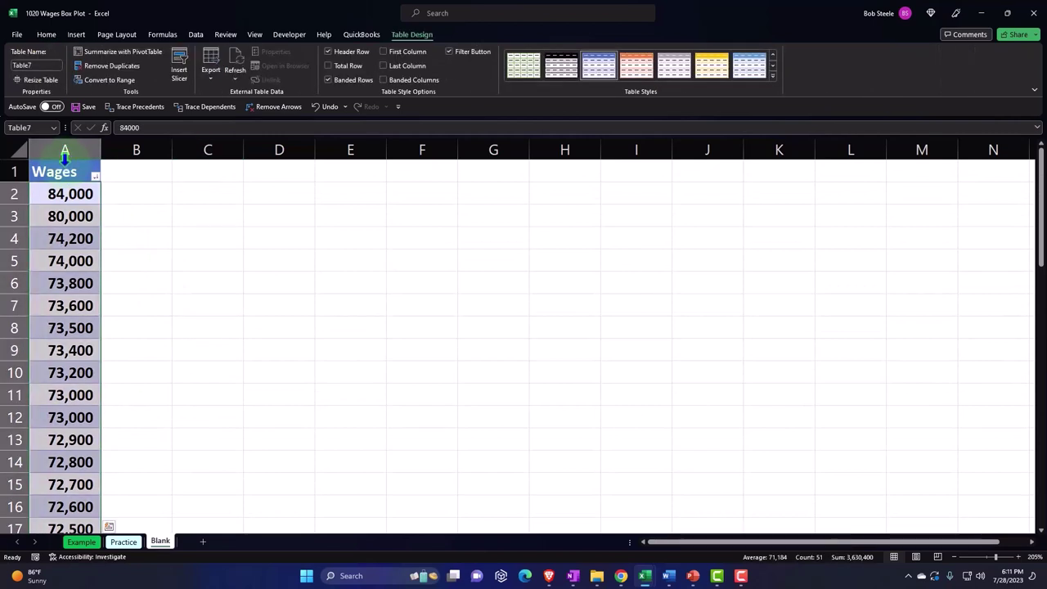
left_click(64, 169)
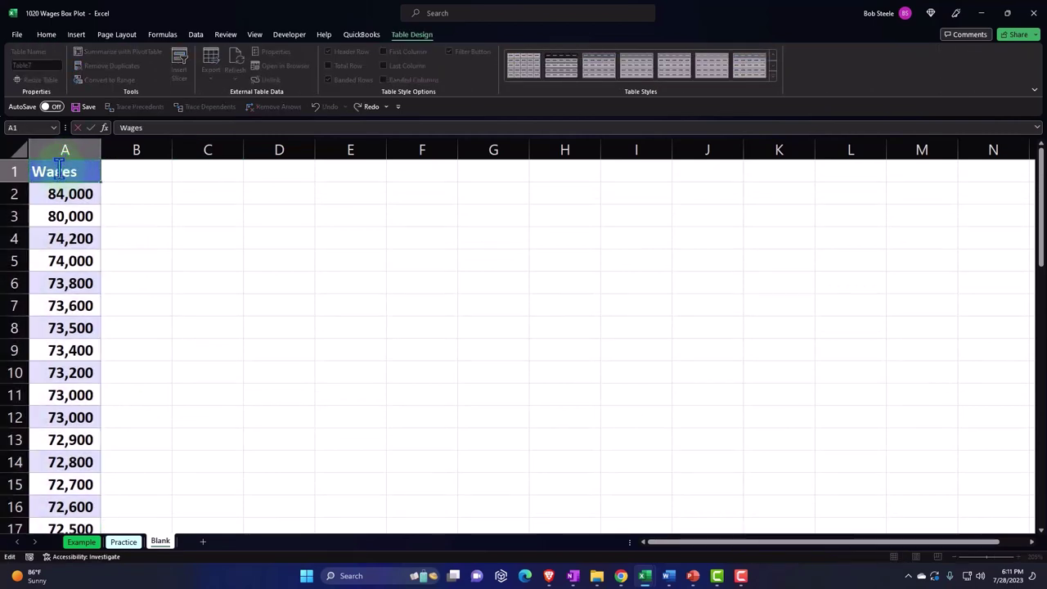
left_click(145, 212)
Step: Insert a Box and Whisker chart from the wage data in A1:A52 and move it beside the Wages table
left_click_drag(62, 174, 53, 582)
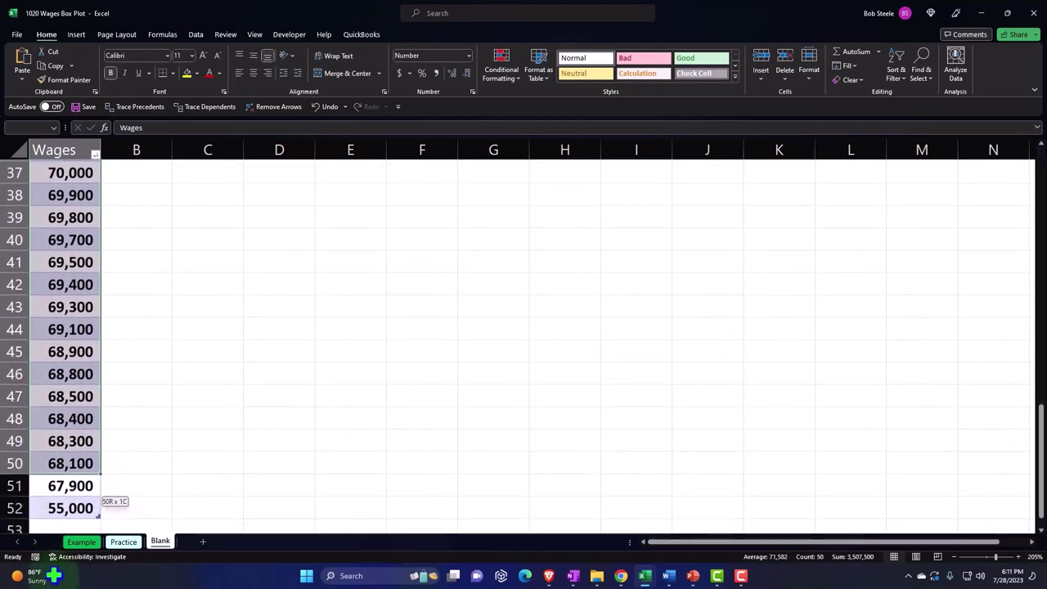
left_click_drag(82, 511, 75, 484)
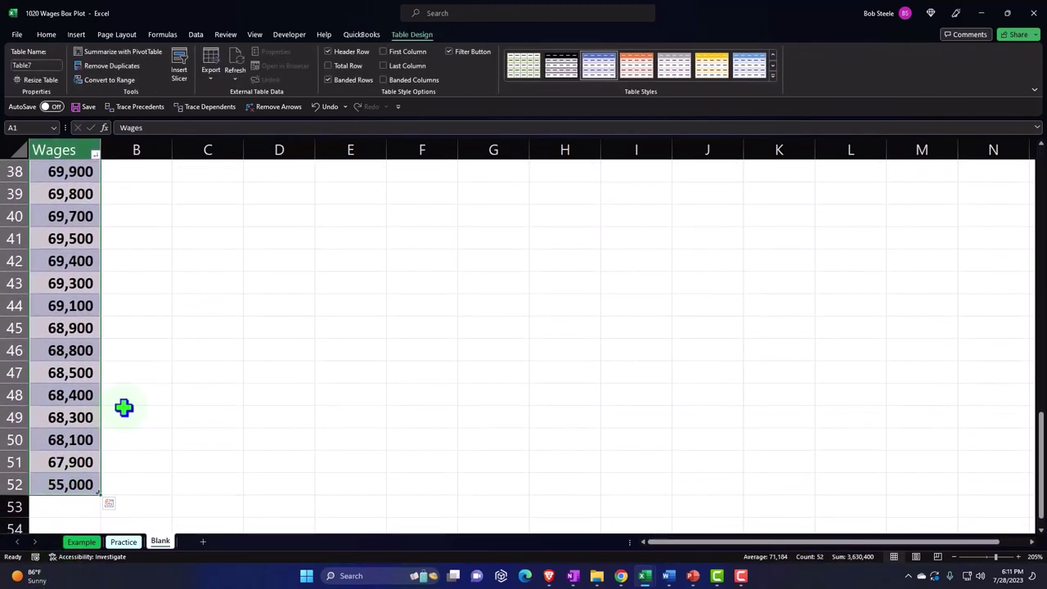
scroll(124, 407, "up", 12)
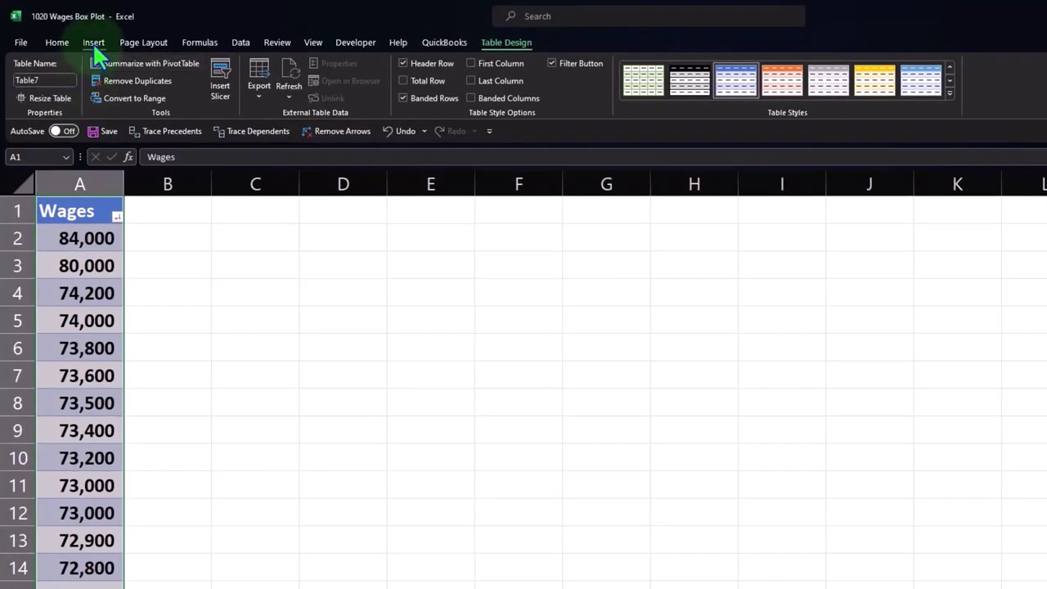
left_click(93, 43)
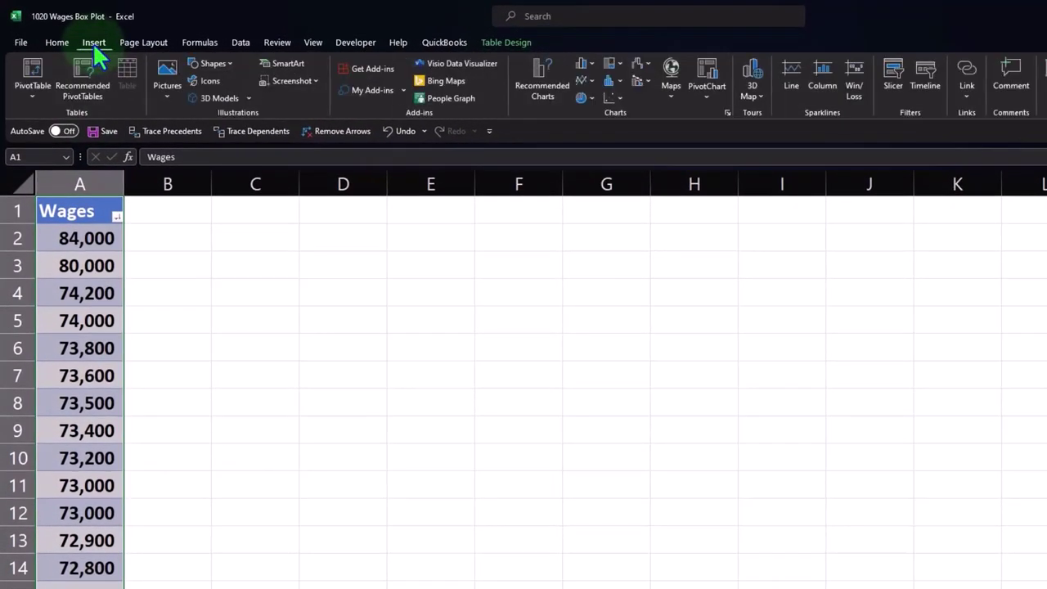
left_click(617, 80)
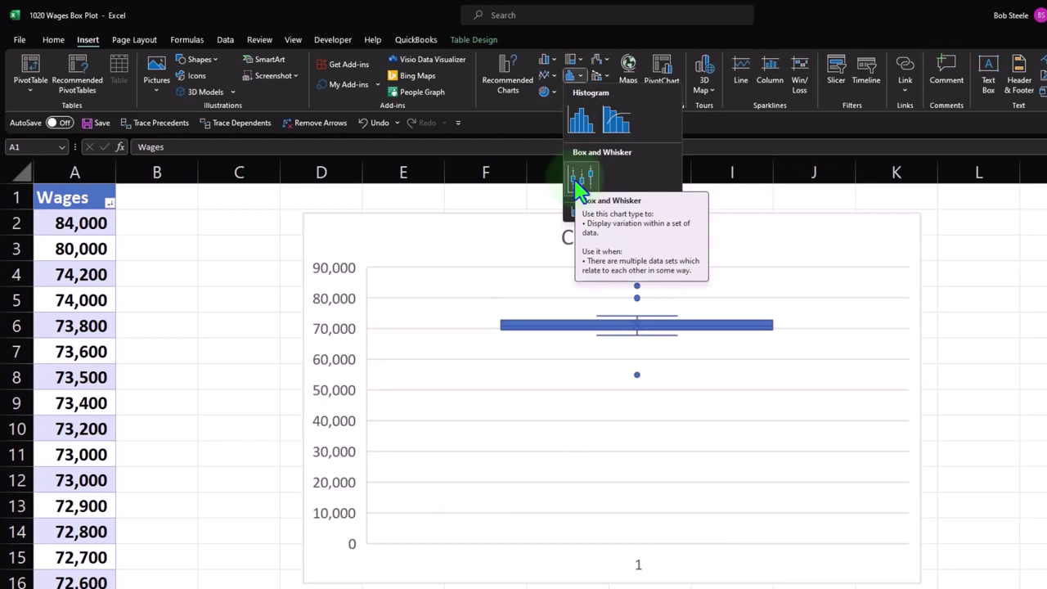
left_click(580, 178)
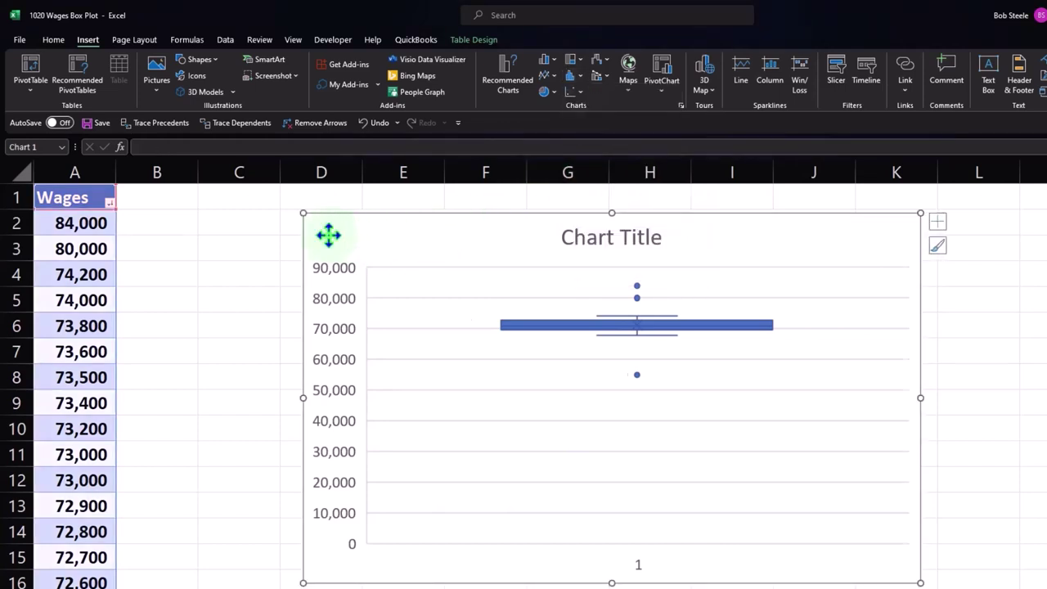
left_click_drag(328, 236, 180, 229)
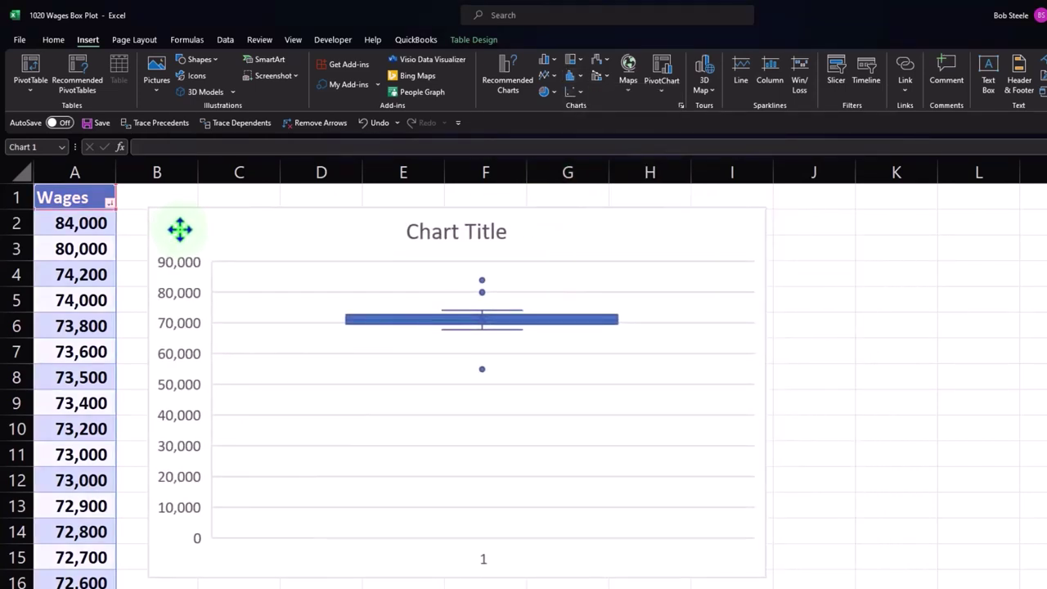
left_click_drag(180, 229, 205, 228)
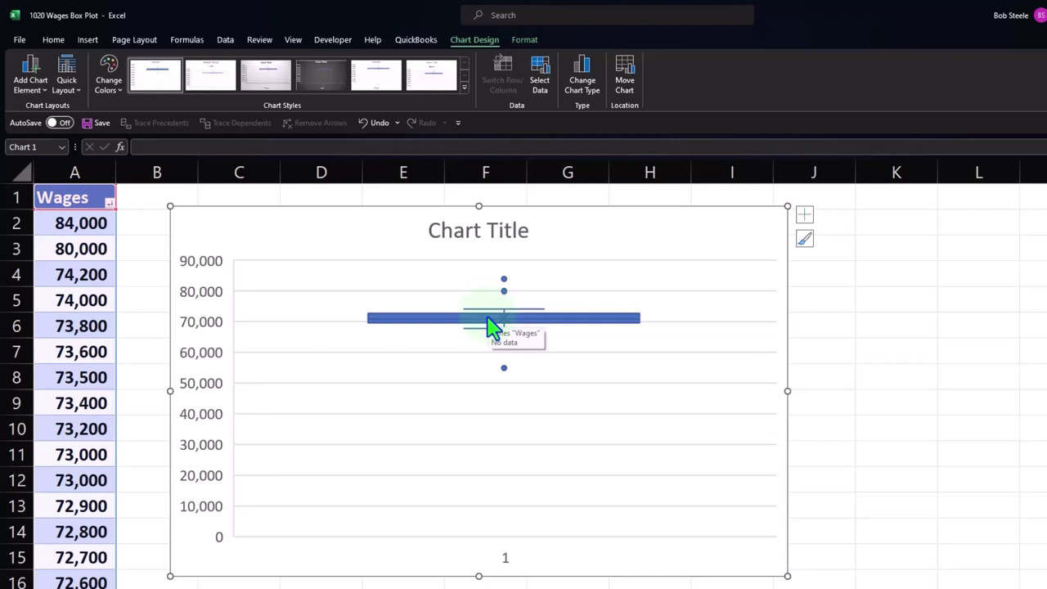
Step: Delete the chart's title and enlarge the box plot so that it extends to the end of column J
left_click(528, 236)
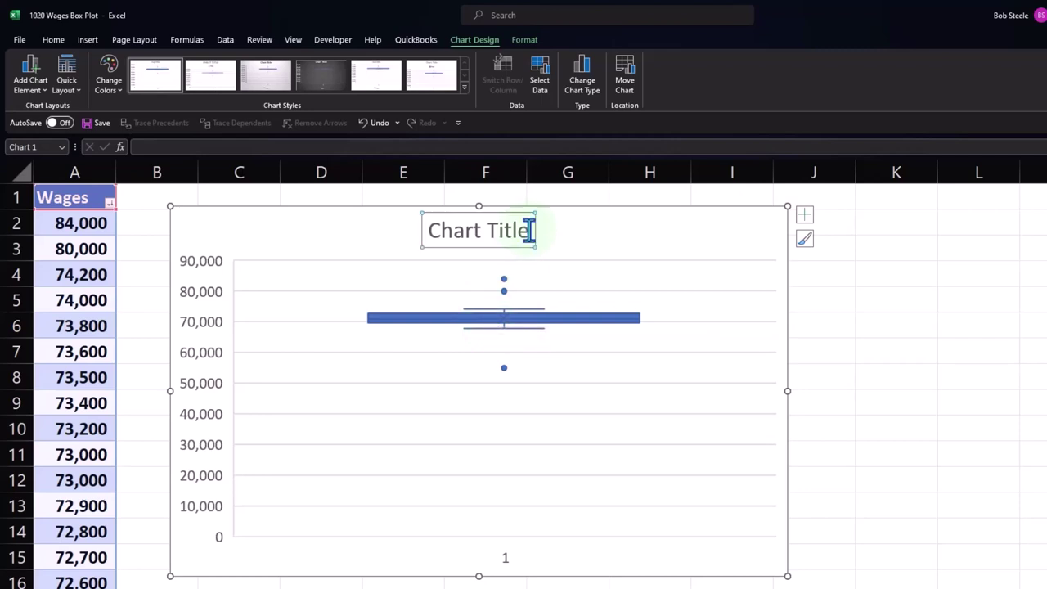
left_click(537, 226)
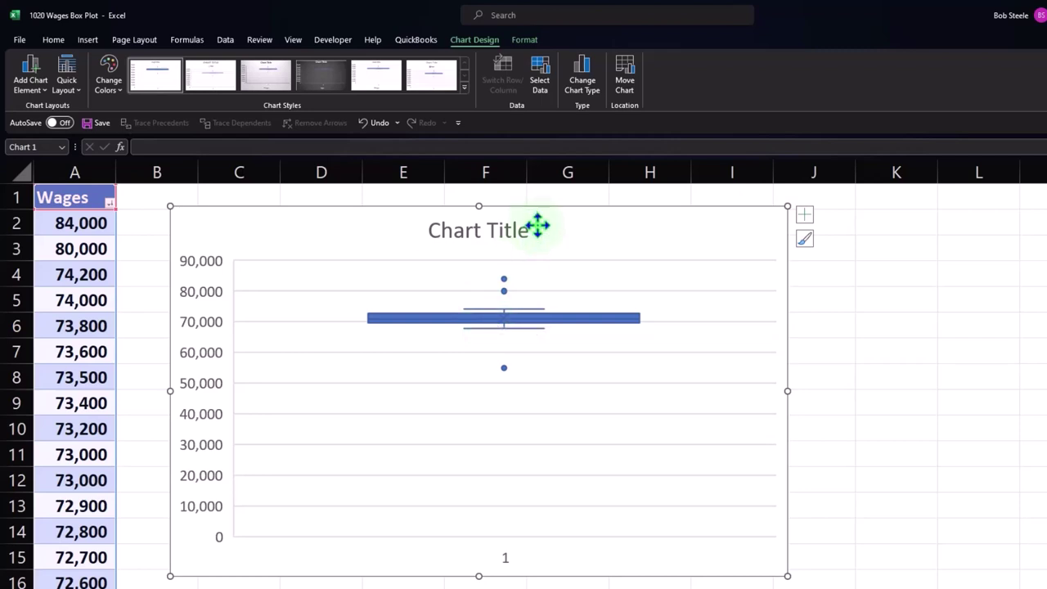
left_click(524, 232)
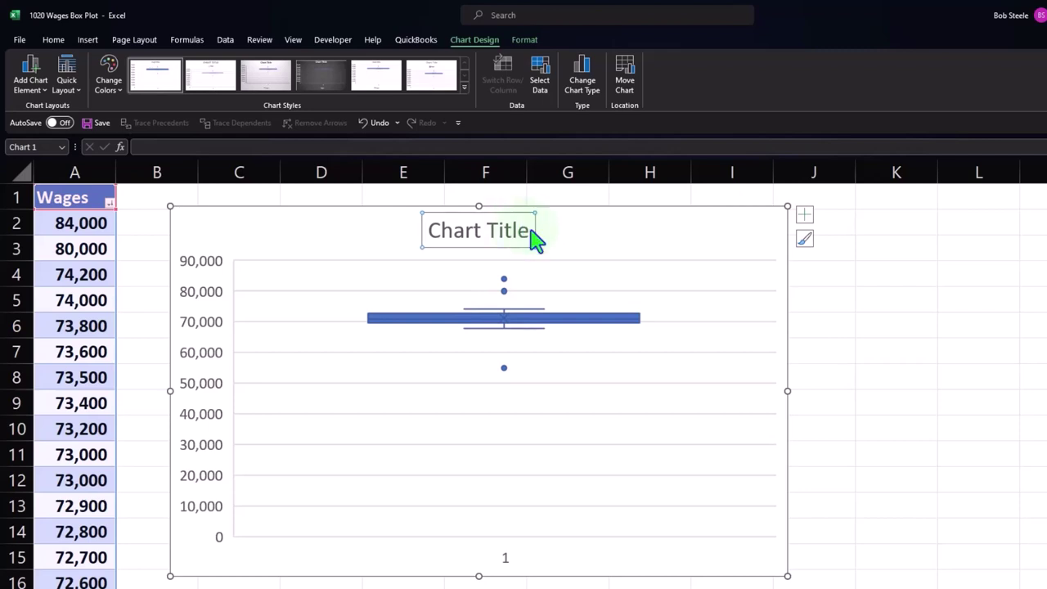
left_click(538, 229)
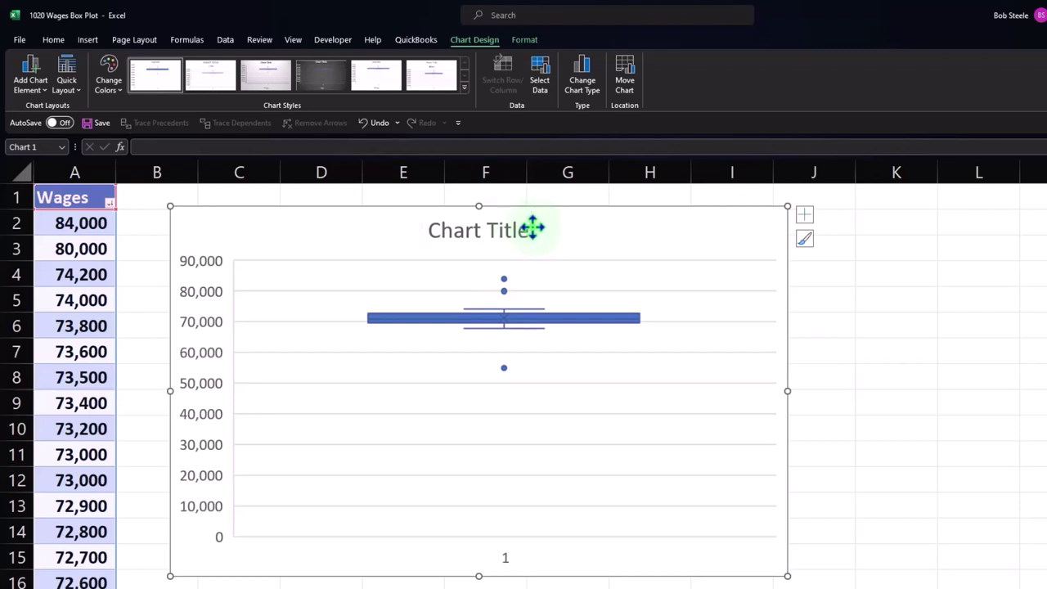
left_click(528, 229)
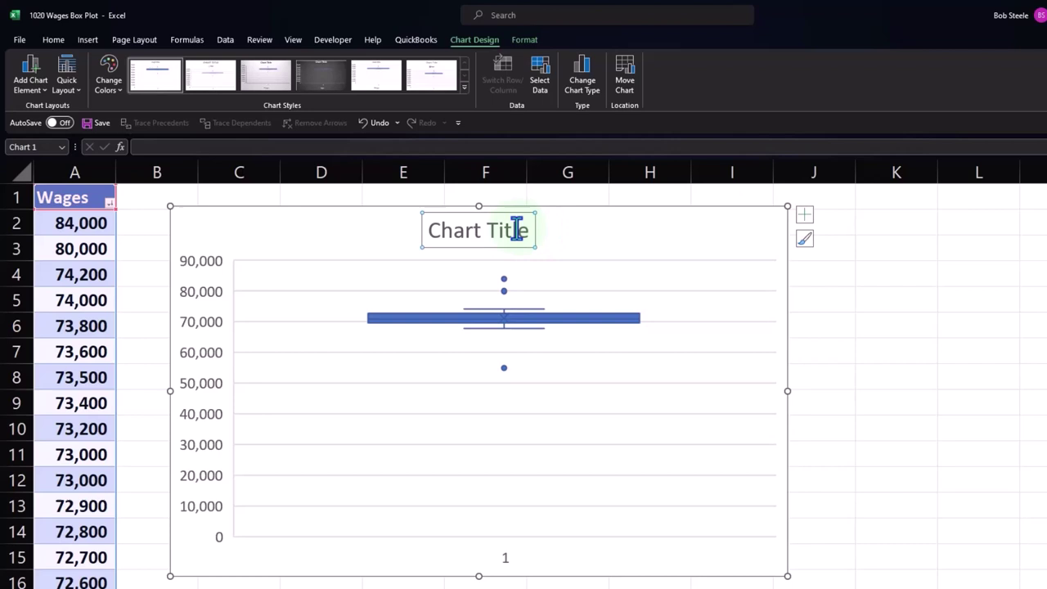
key("Delete")
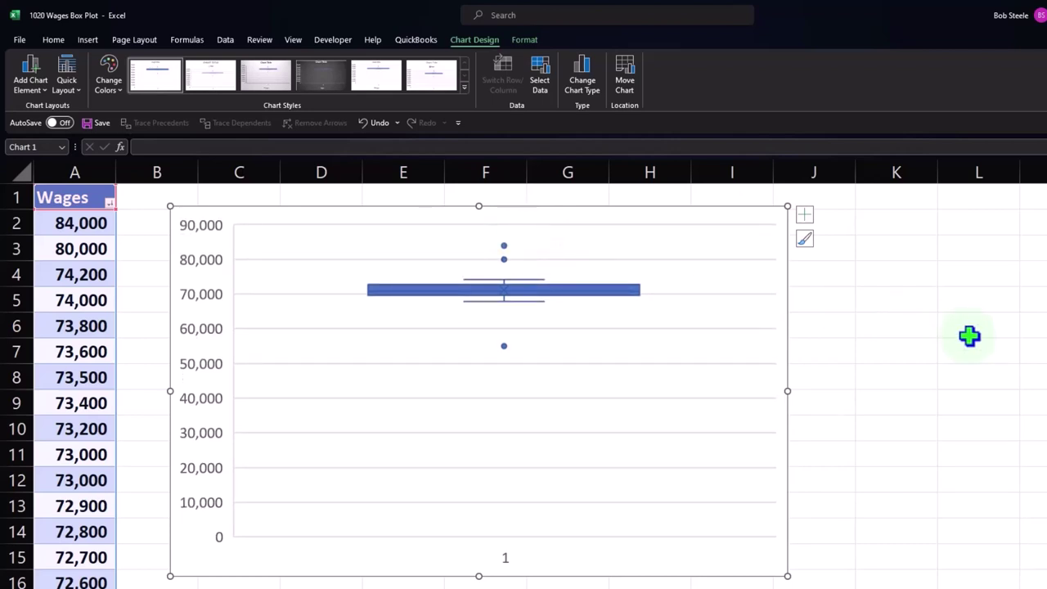
left_click_drag(787, 575, 853, 584)
left_click(976, 456)
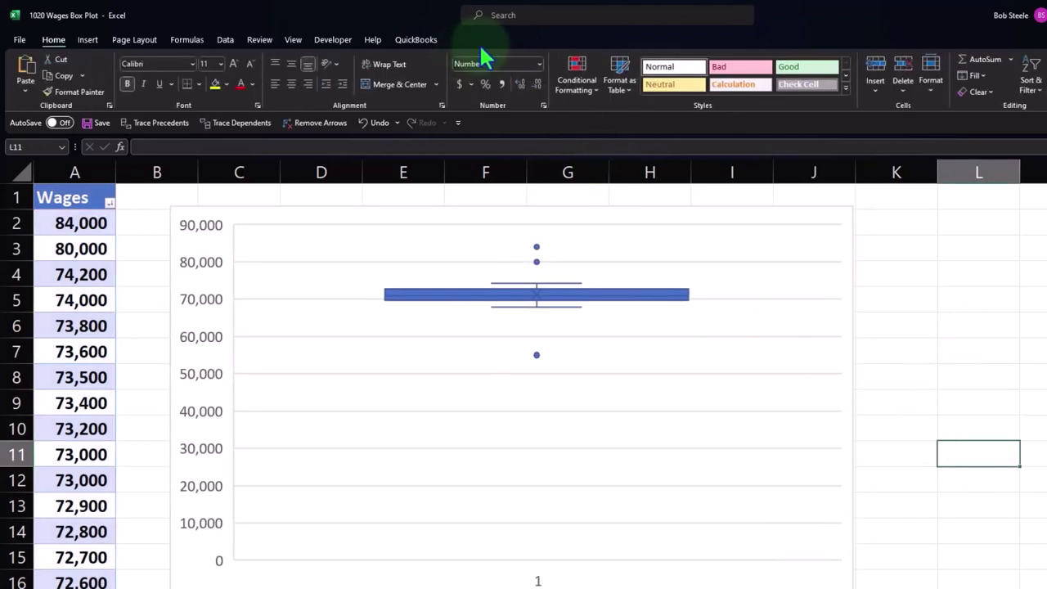
Step: Examine the box plot's design options for chart elements, quick layouts, colors and chart styles
left_click(853, 242)
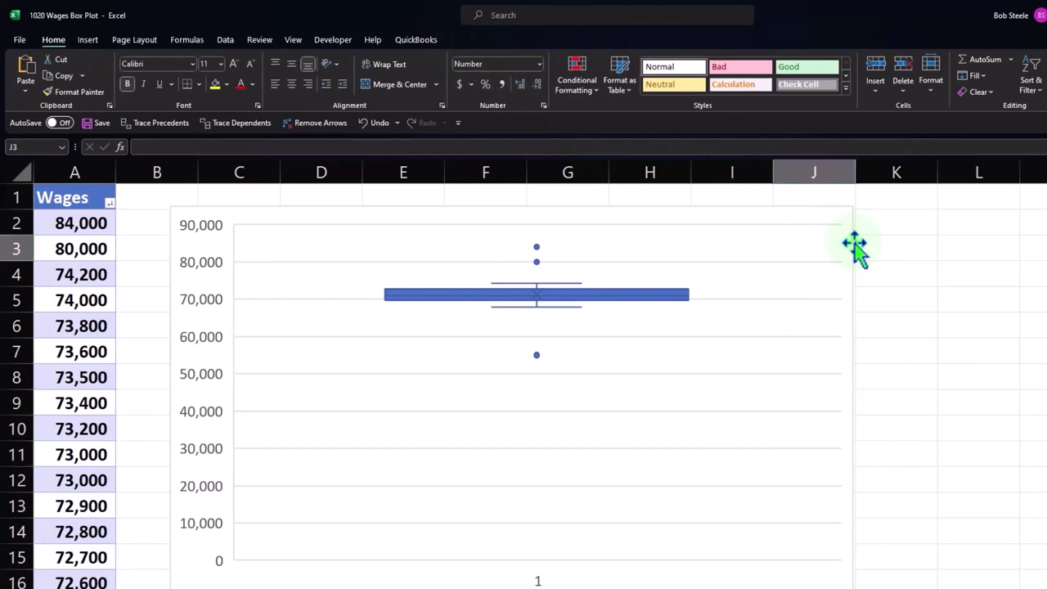
left_click(854, 244)
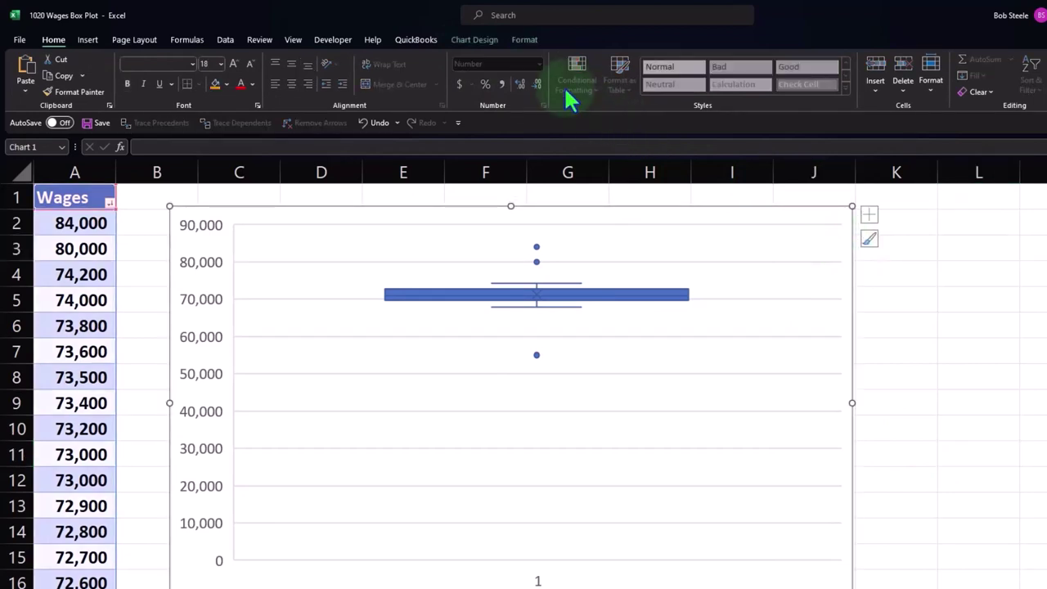
left_click(474, 41)
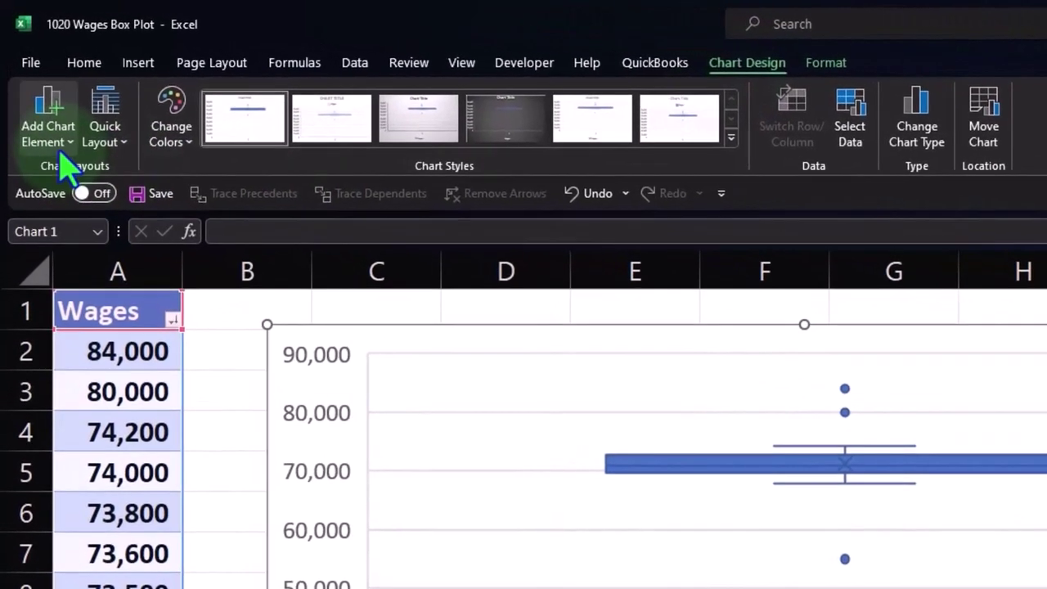
left_click(38, 97)
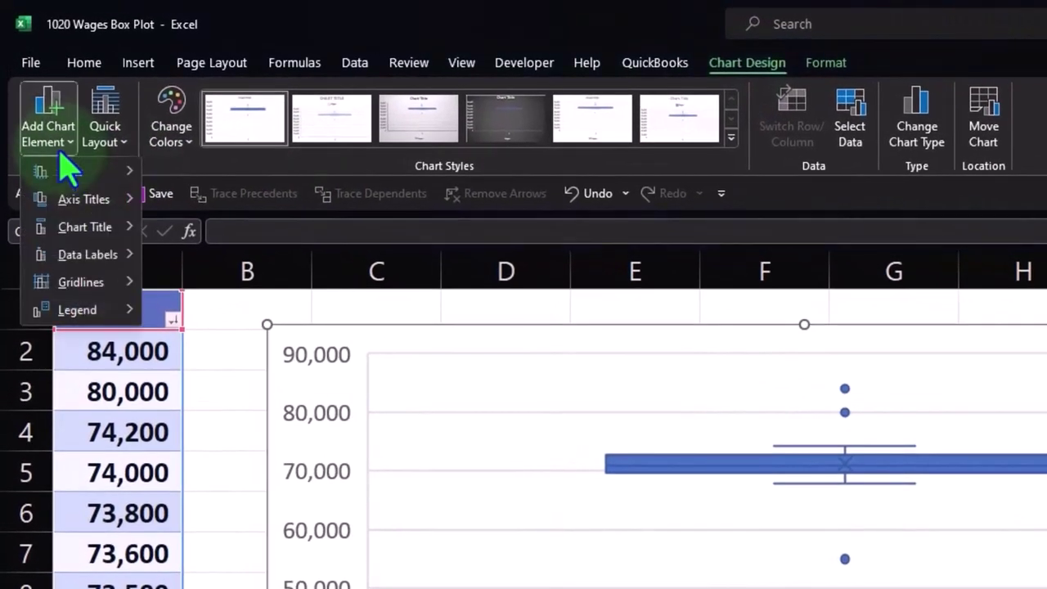
left_click(45, 123)
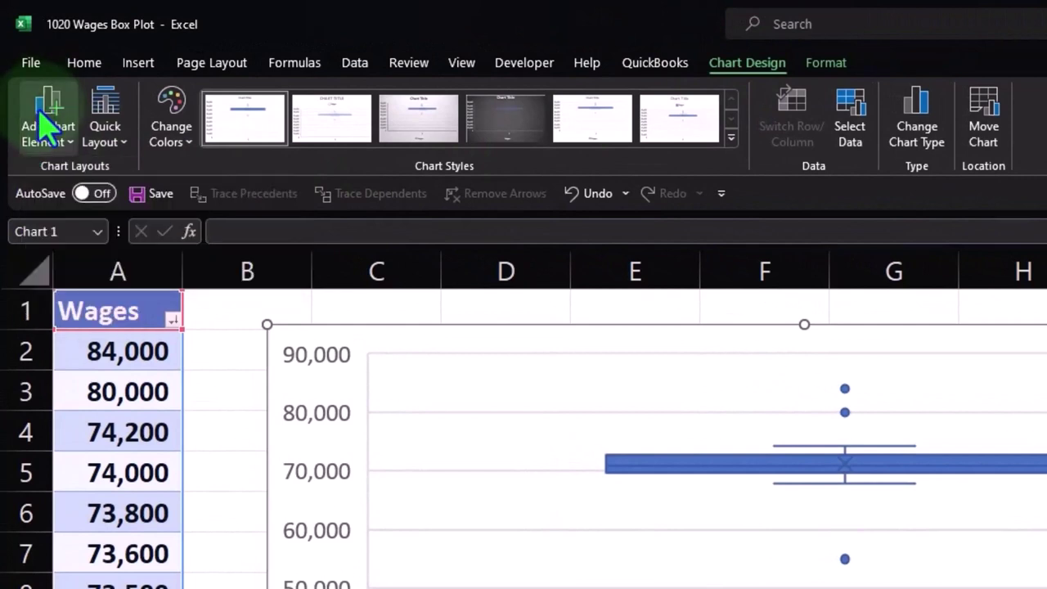
left_click(105, 133)
left_click(106, 135)
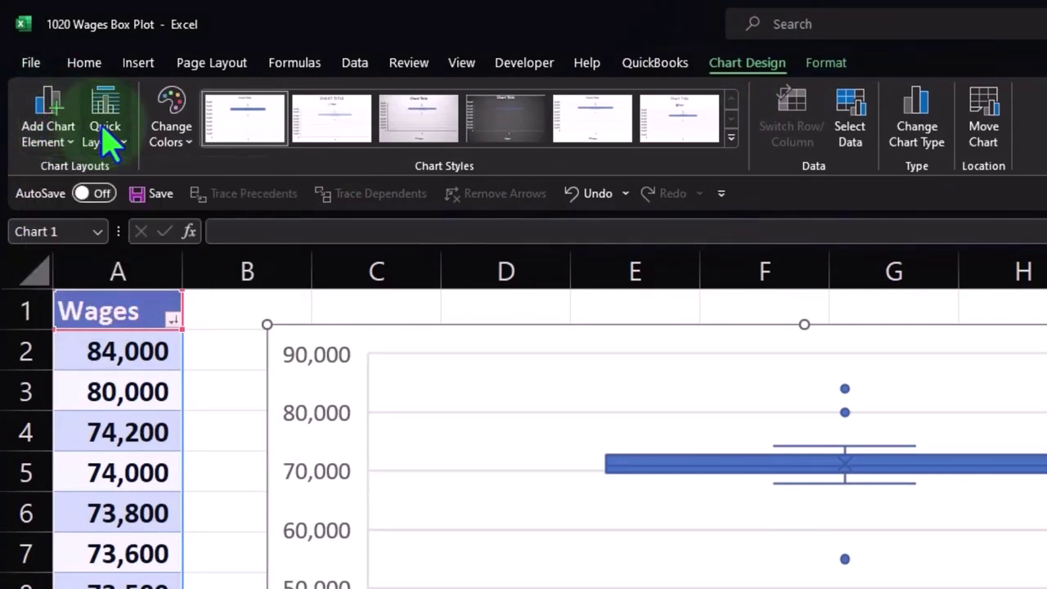
left_click(155, 135)
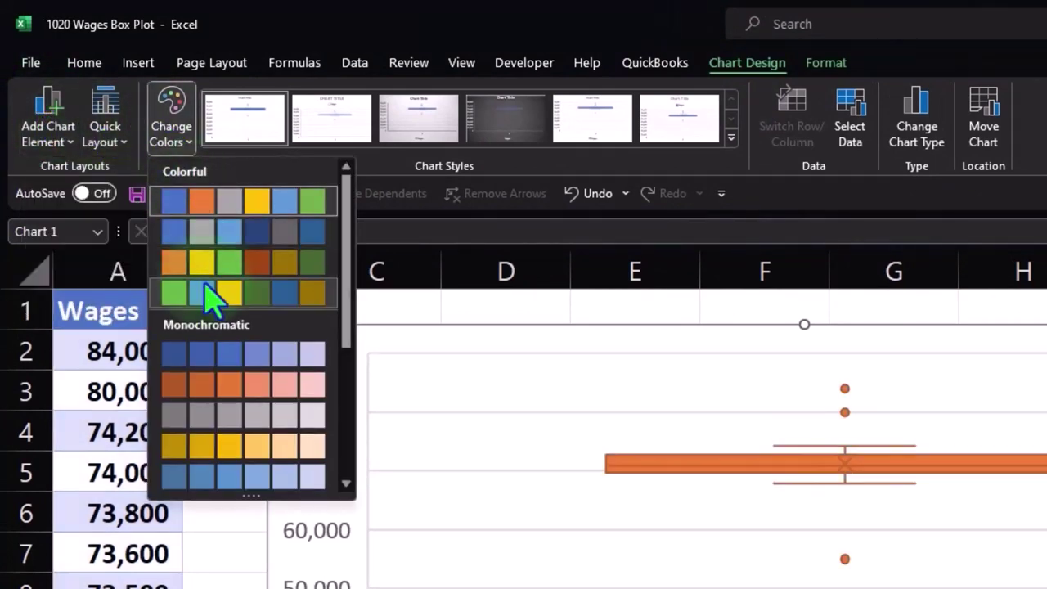
left_click(186, 197)
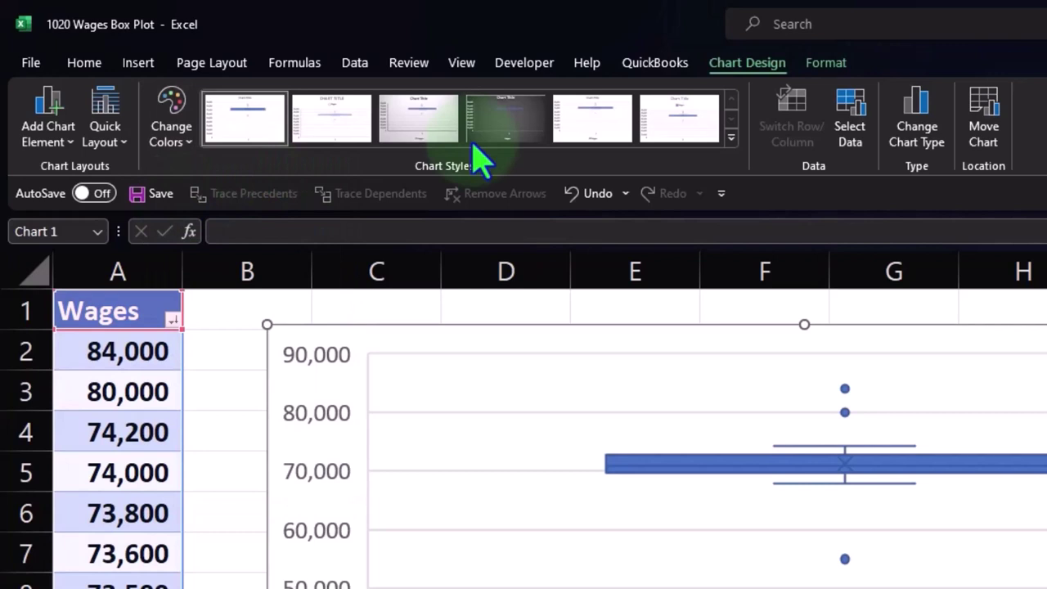
left_click(731, 138)
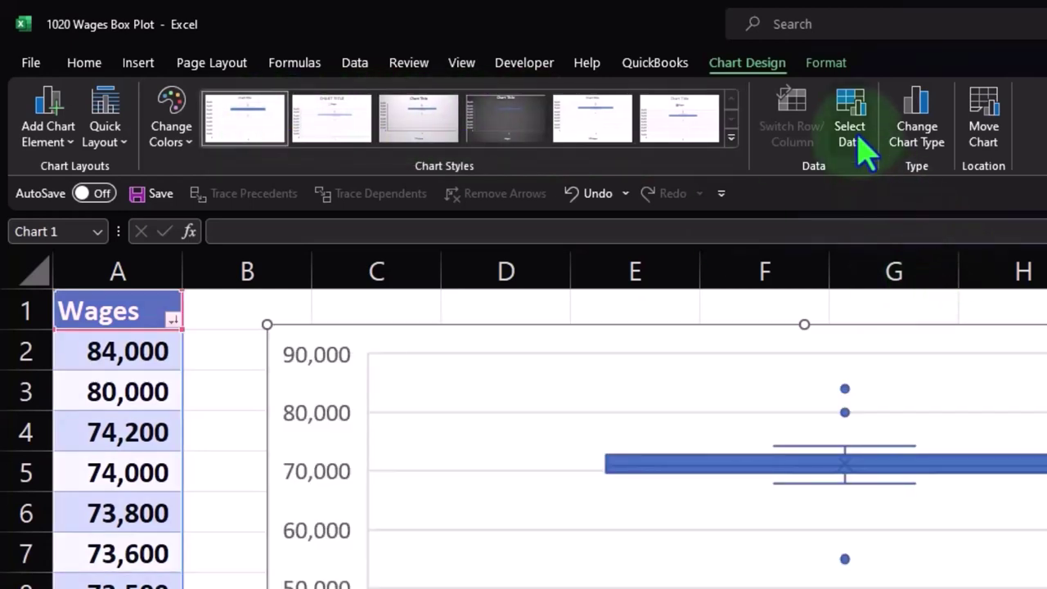
Step: Check the box plot's data source and the name and value ranges of its Wages series
left_click(860, 140)
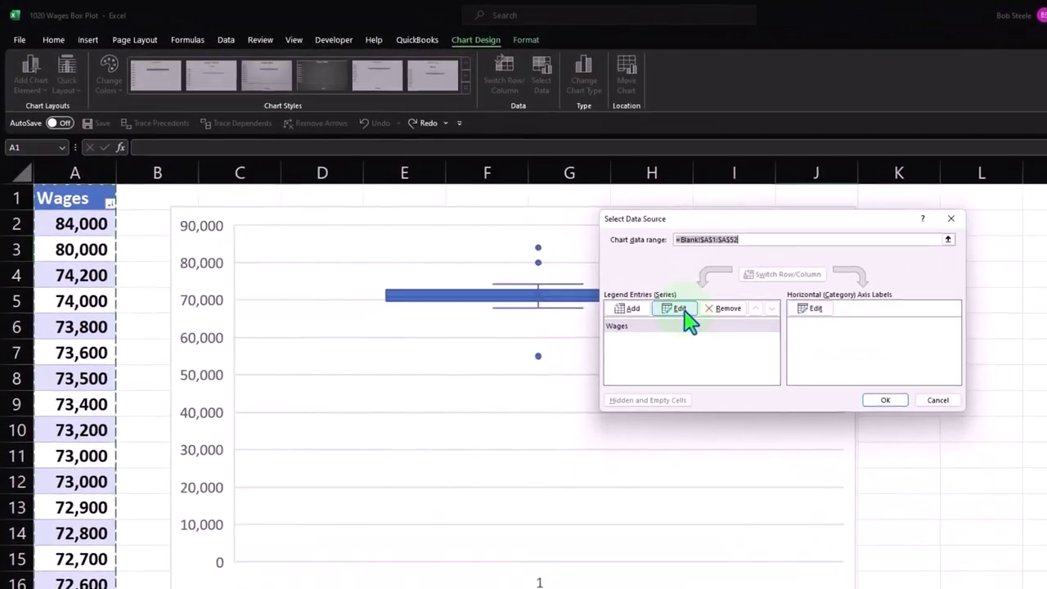
left_click(682, 311)
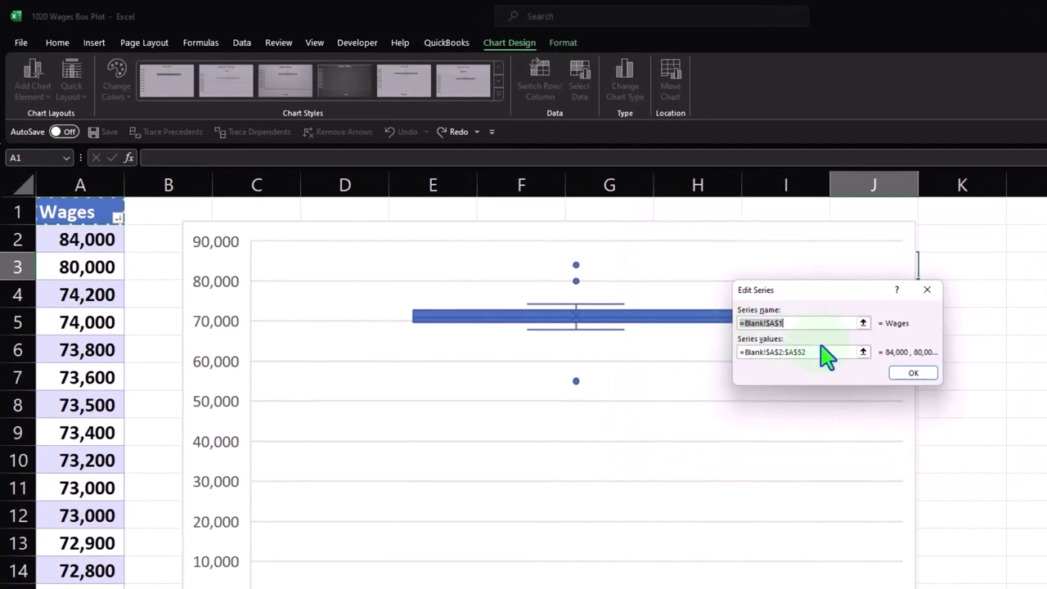
left_click(926, 294)
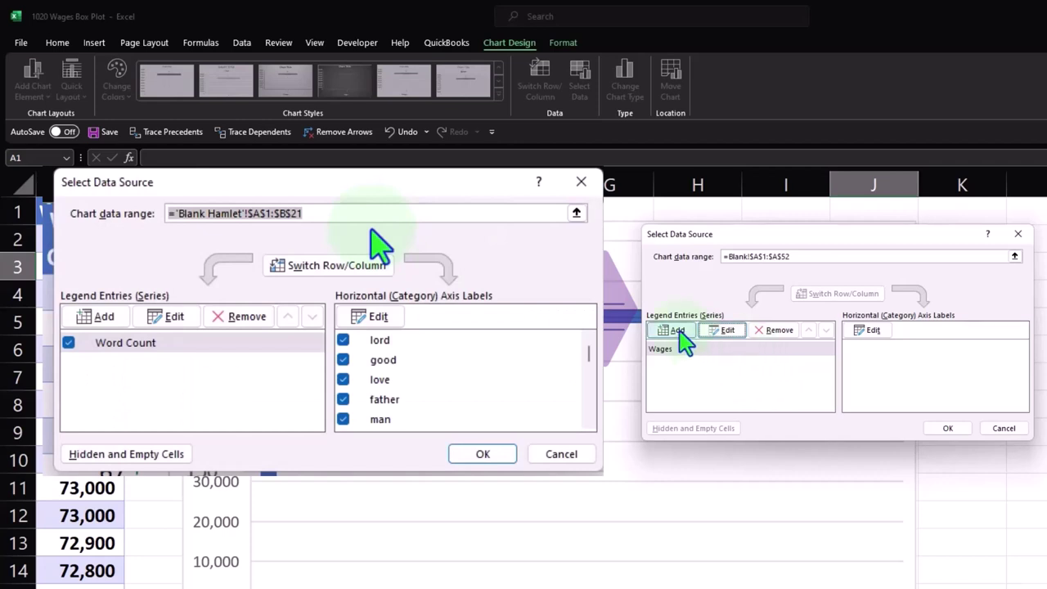
Step: Close the data source settings unchanged and examine the box plot's formatting options for shape styles, outline and size
left_click(1017, 234)
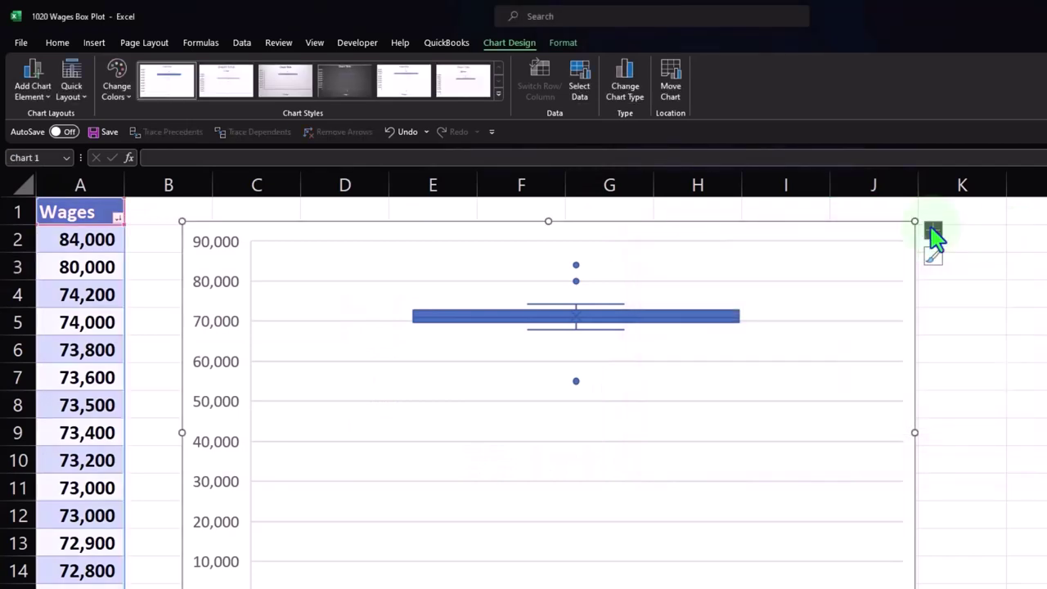
left_click(564, 42)
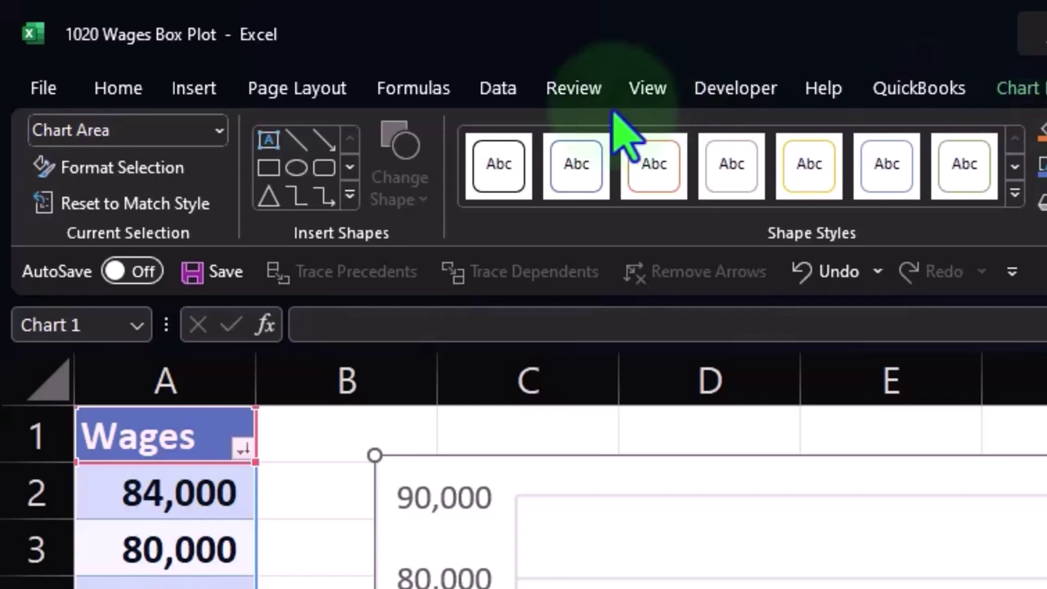
left_click(122, 90)
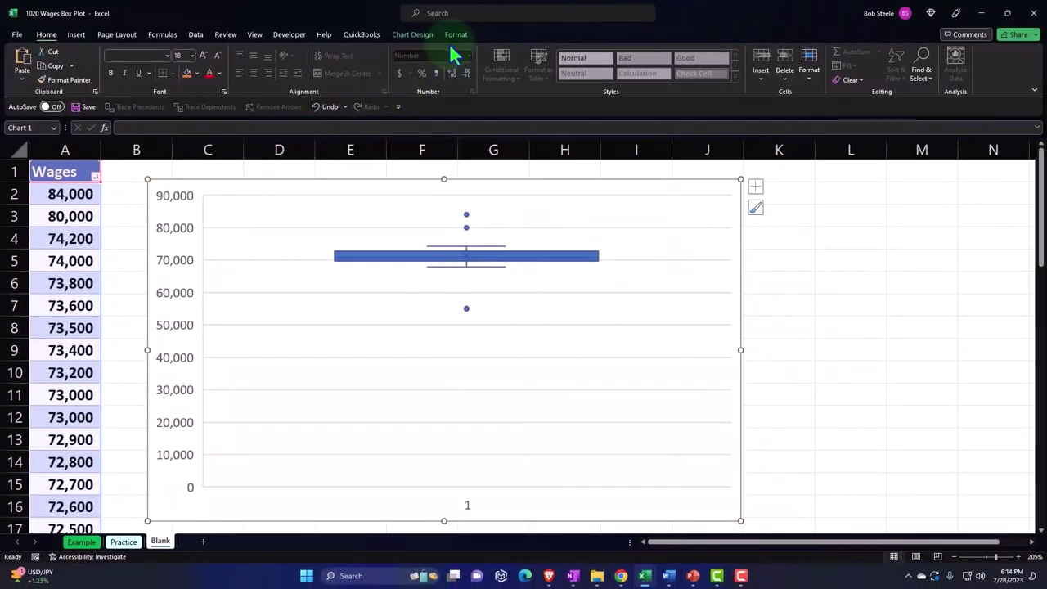
left_click(589, 44)
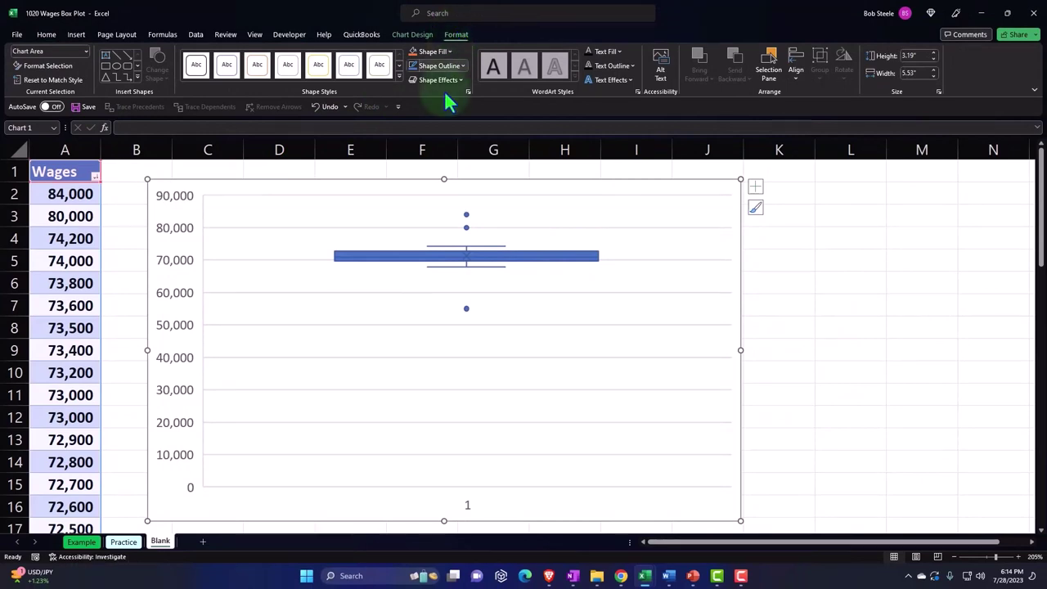
Step: Open the formatting options of the box plot's vertical axis and set its minimum bound to 50000
left_click(179, 234)
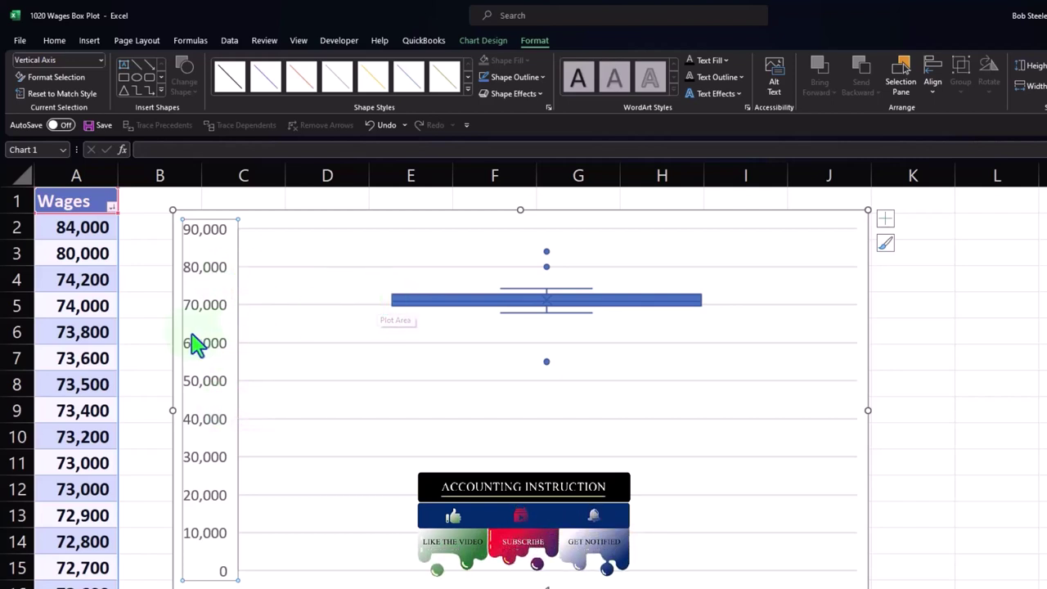
left_click(183, 276)
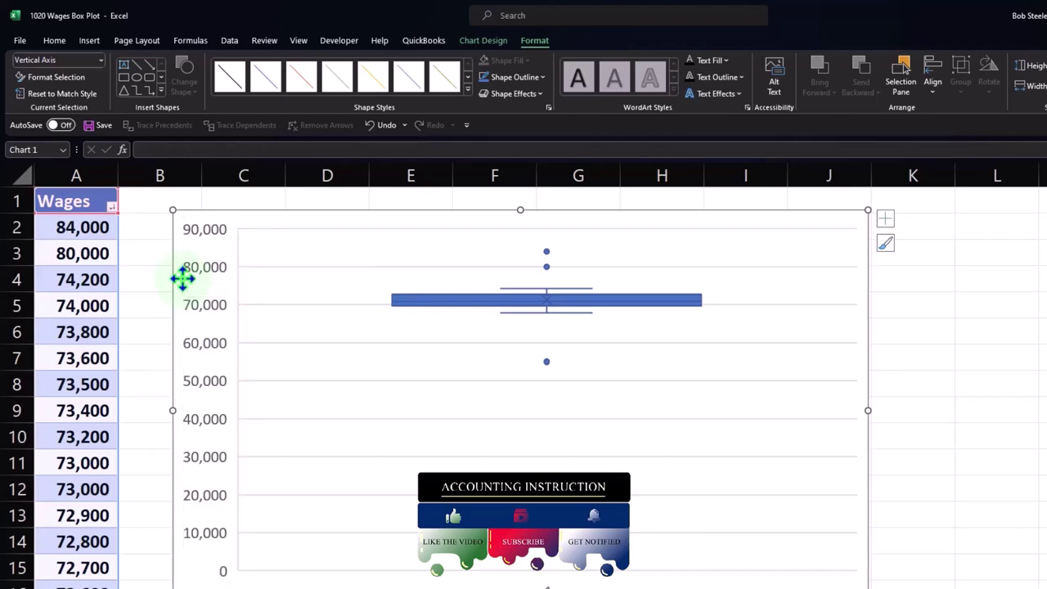
double_click(185, 280)
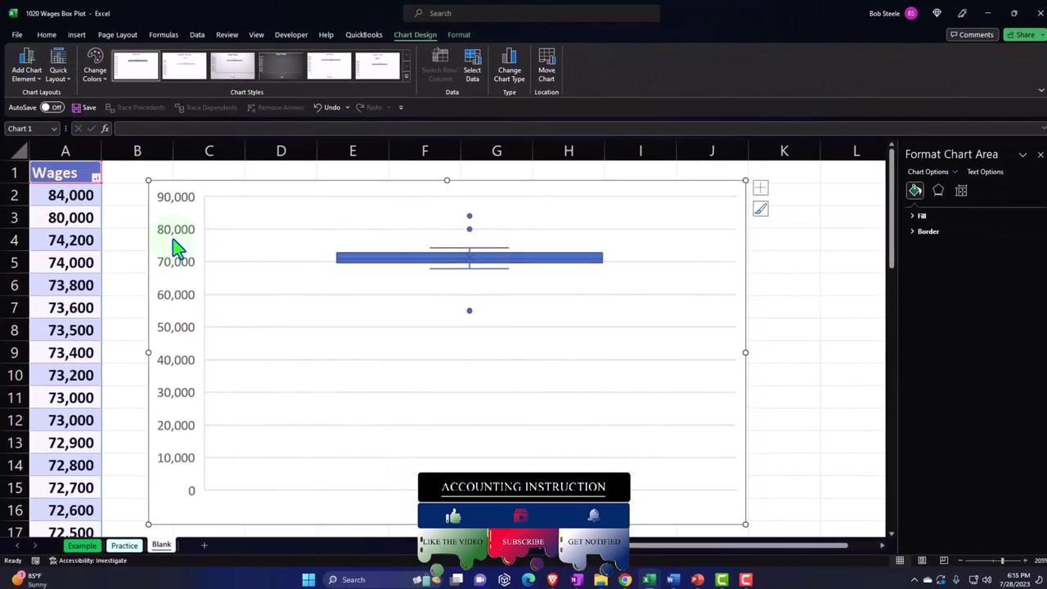
left_click(180, 271)
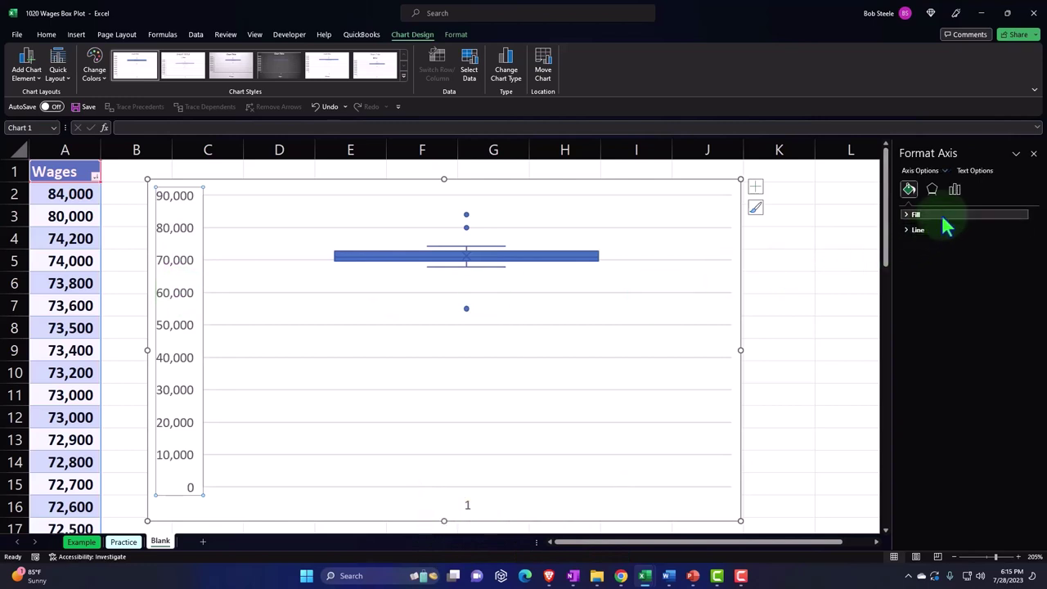
left_click(954, 190)
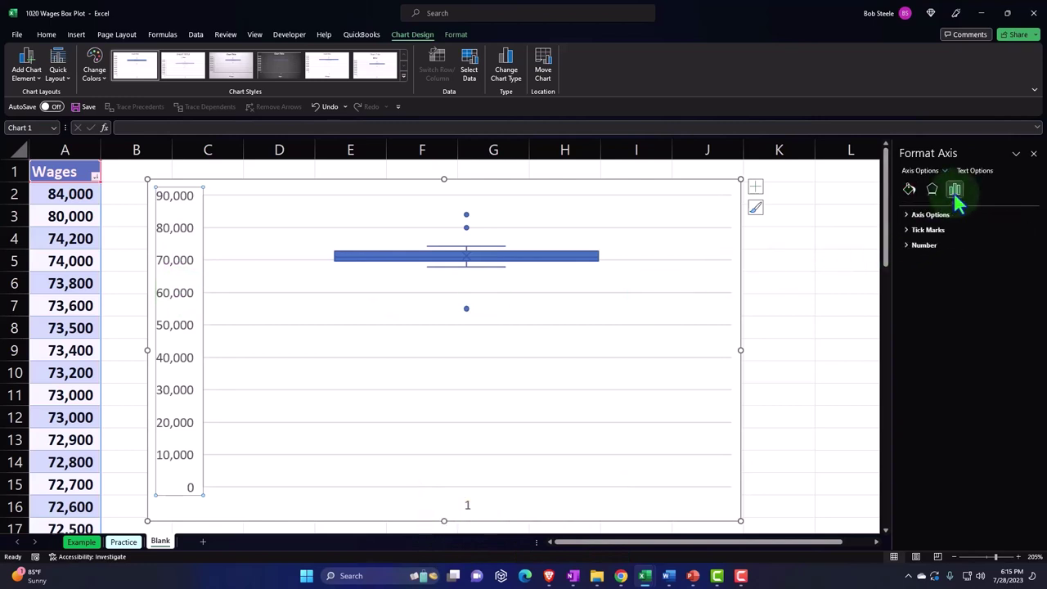
left_click(905, 215)
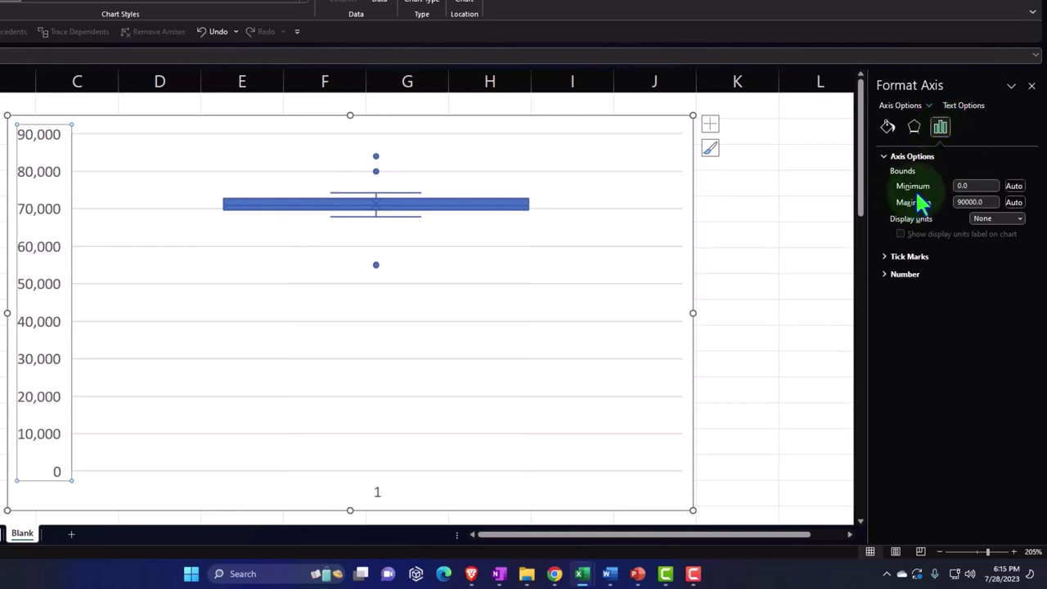
left_click(963, 186)
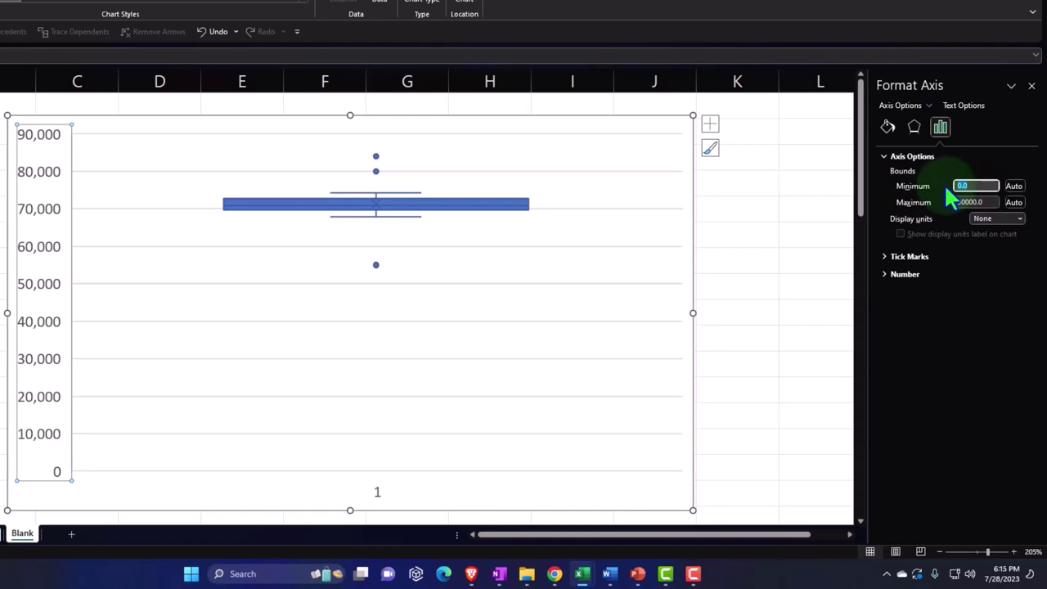
type("50000")
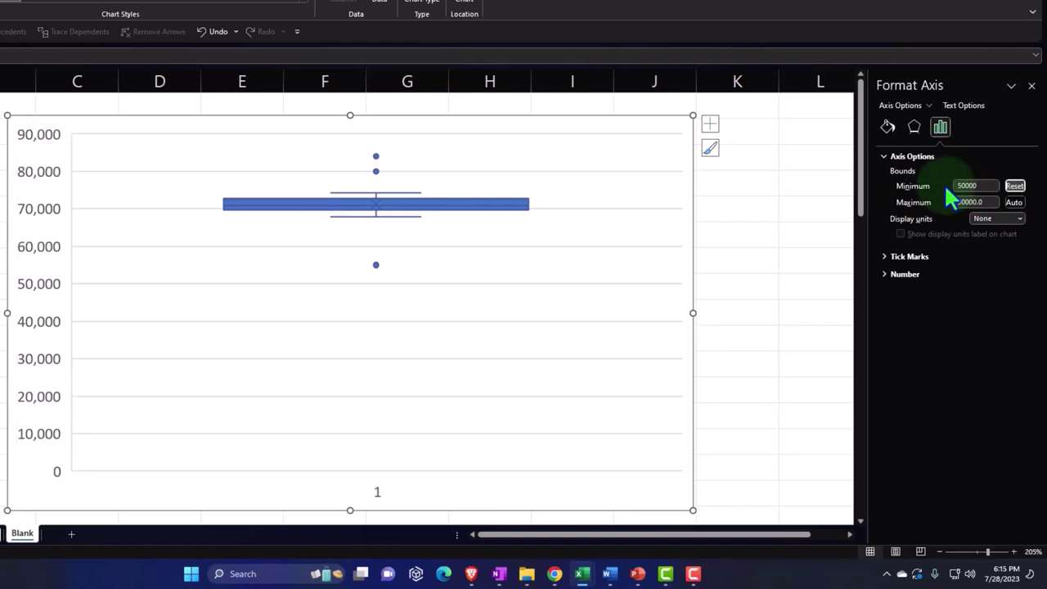
key("Return")
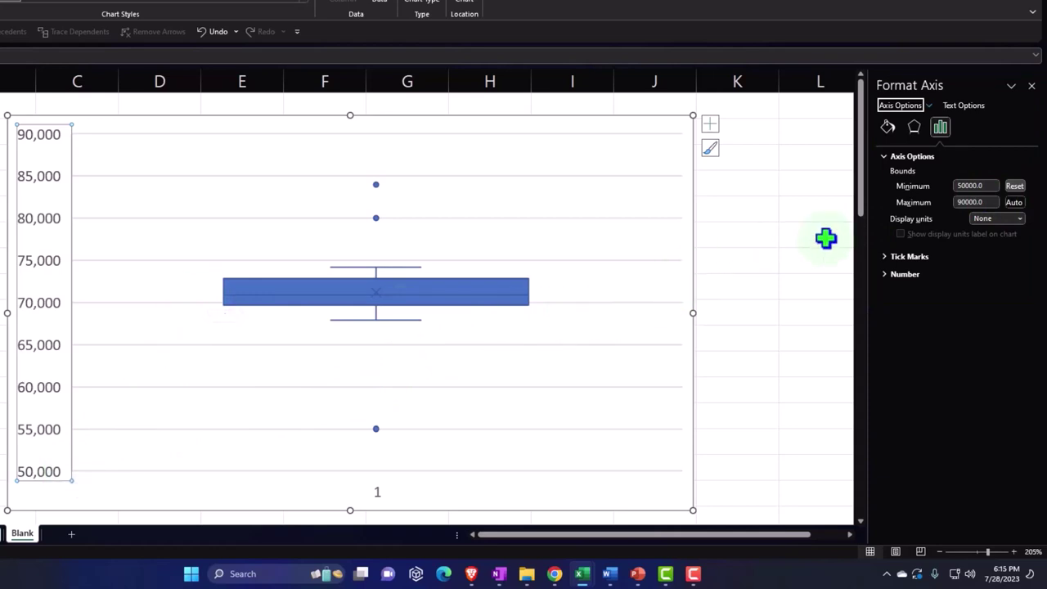
Step: Set the vertical axis's maximum bound to 85000
left_click(991, 204)
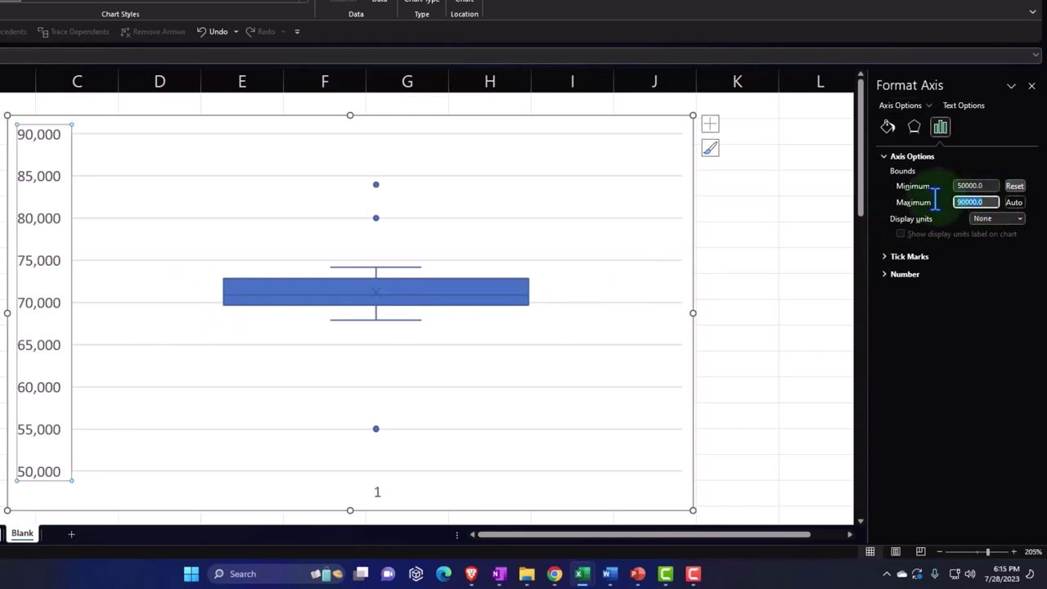
type("85000")
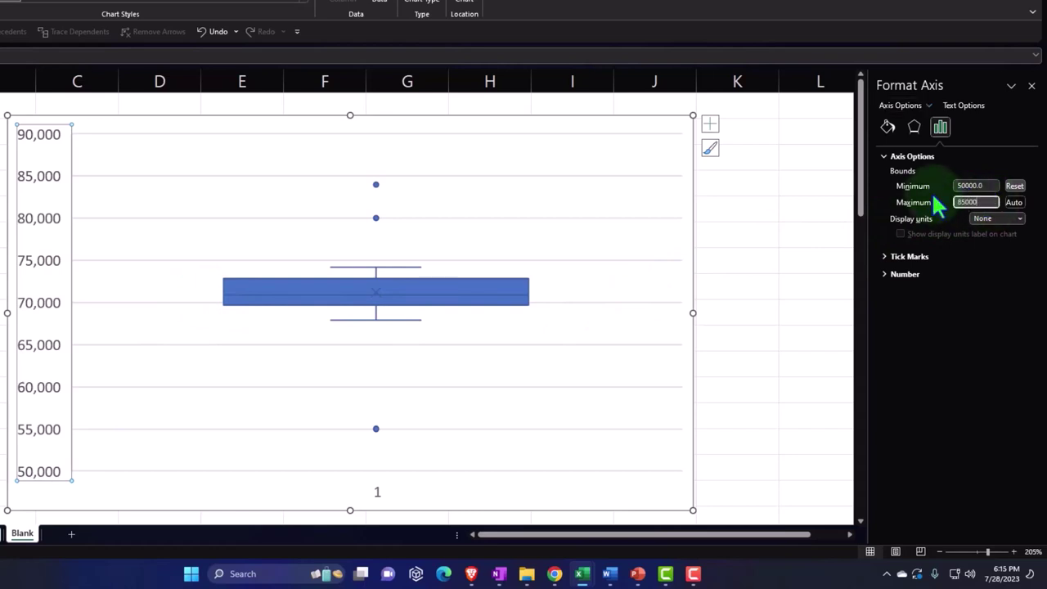
key("Return")
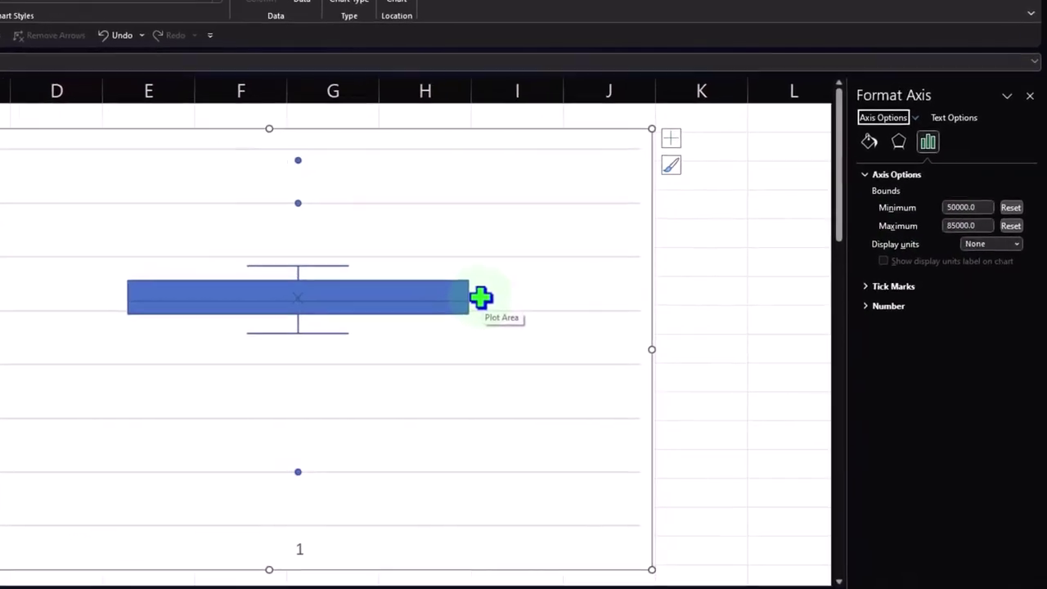
Step: Examine the vertical axis's shadow effects and its fill and line options, then close the axis formatting
left_click(847, 189)
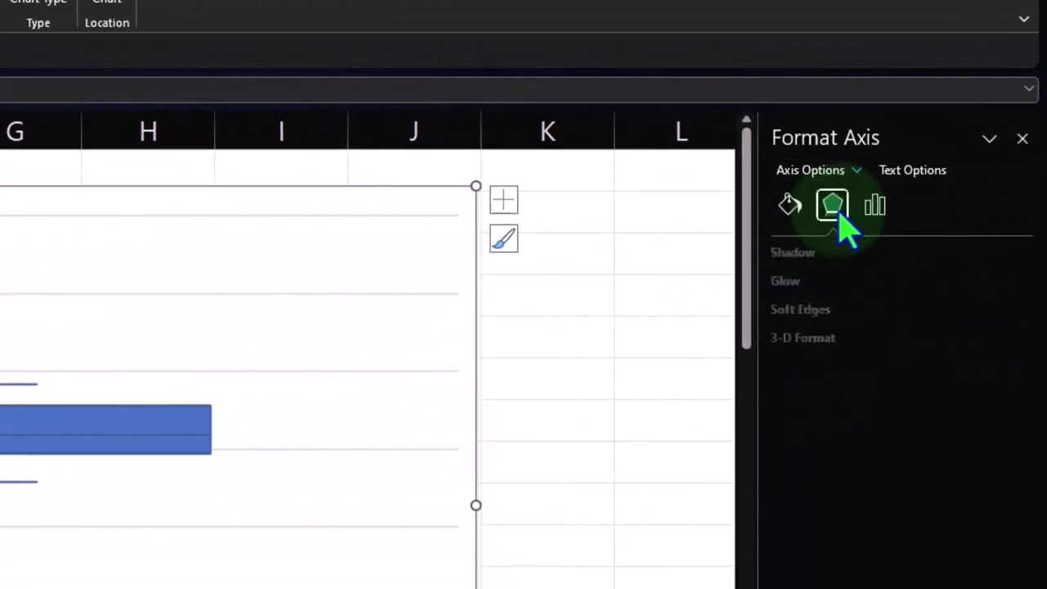
left_click(791, 251)
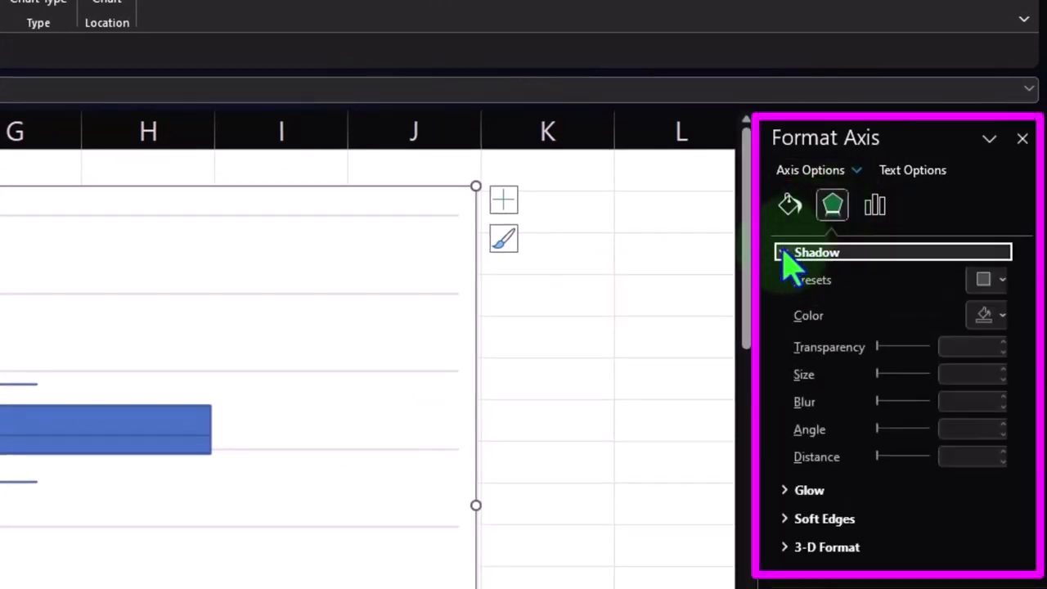
left_click(790, 206)
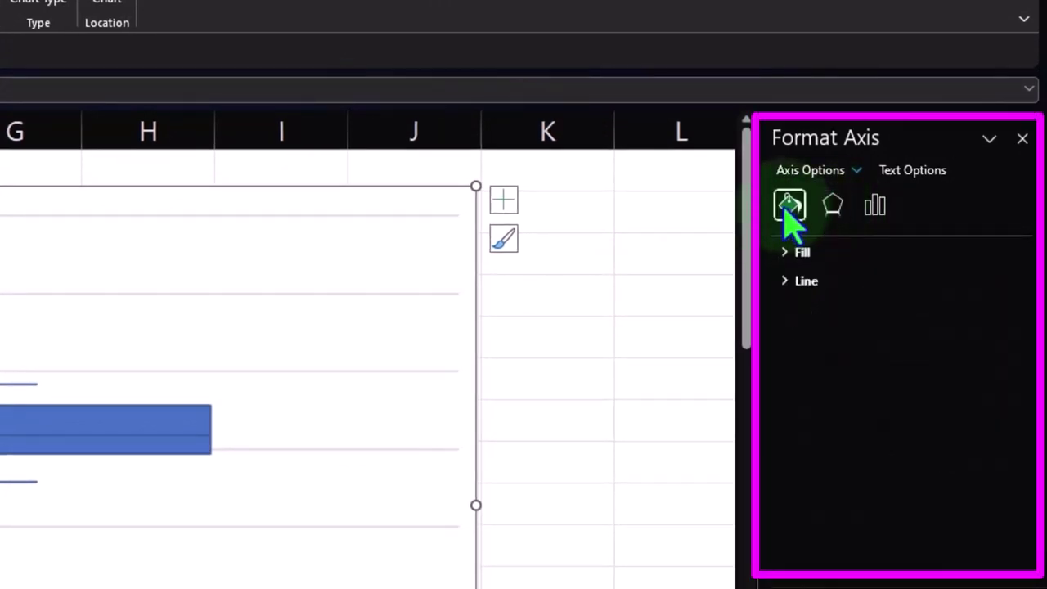
left_click(1022, 141)
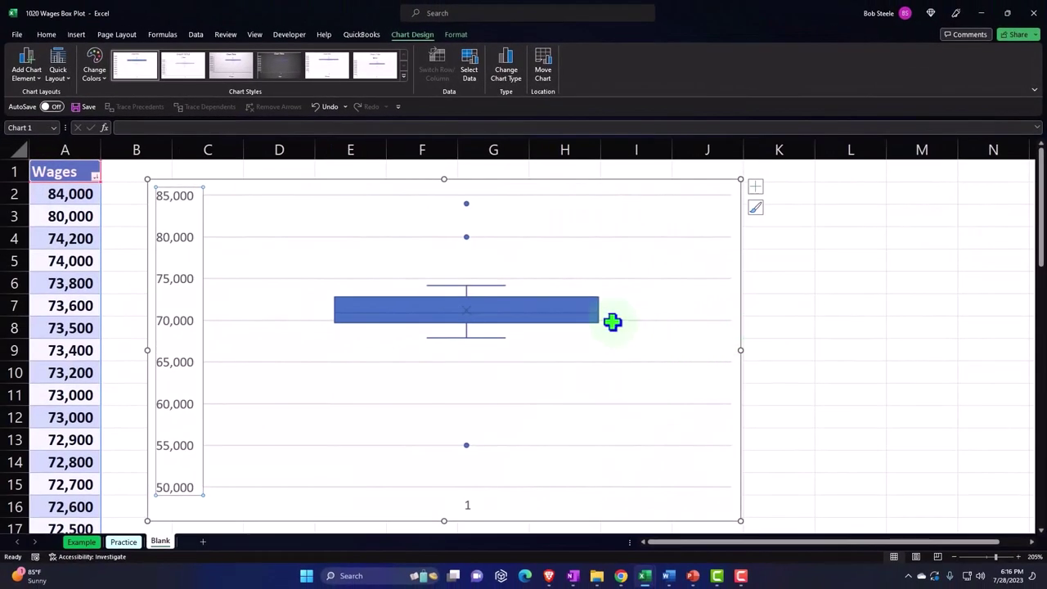
Step: Review the Wages data series options for gap width, point display, mean markers and quartile calculation, then close them
left_click(585, 307)
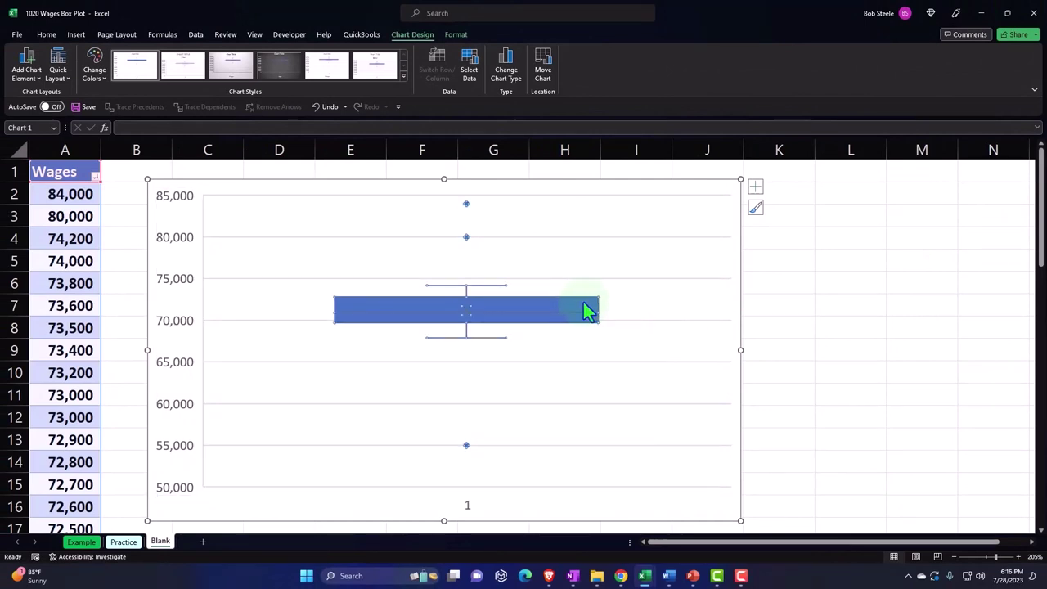
double_click(571, 303)
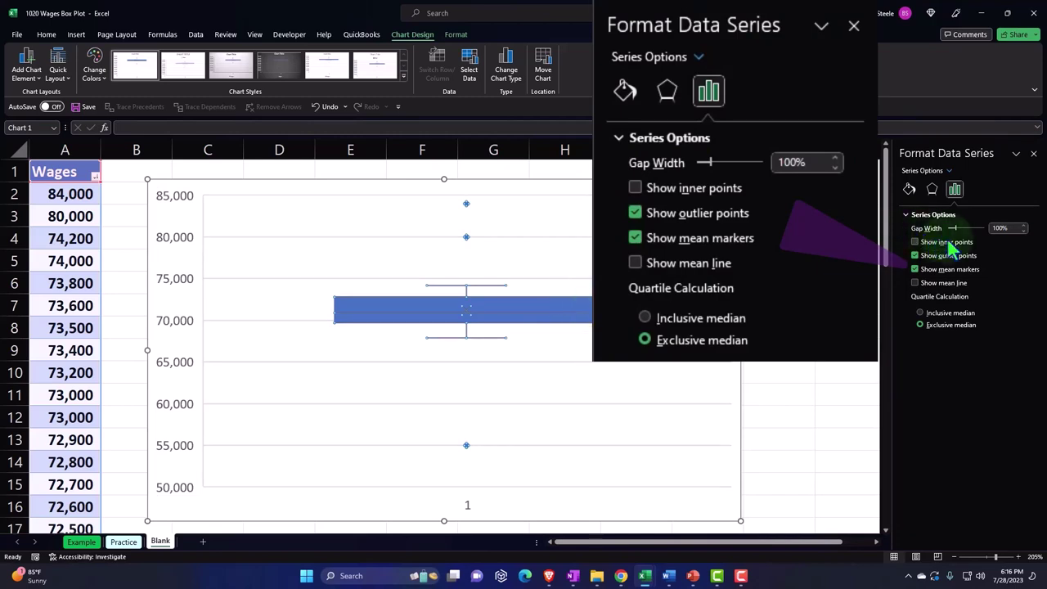
left_click(1034, 154)
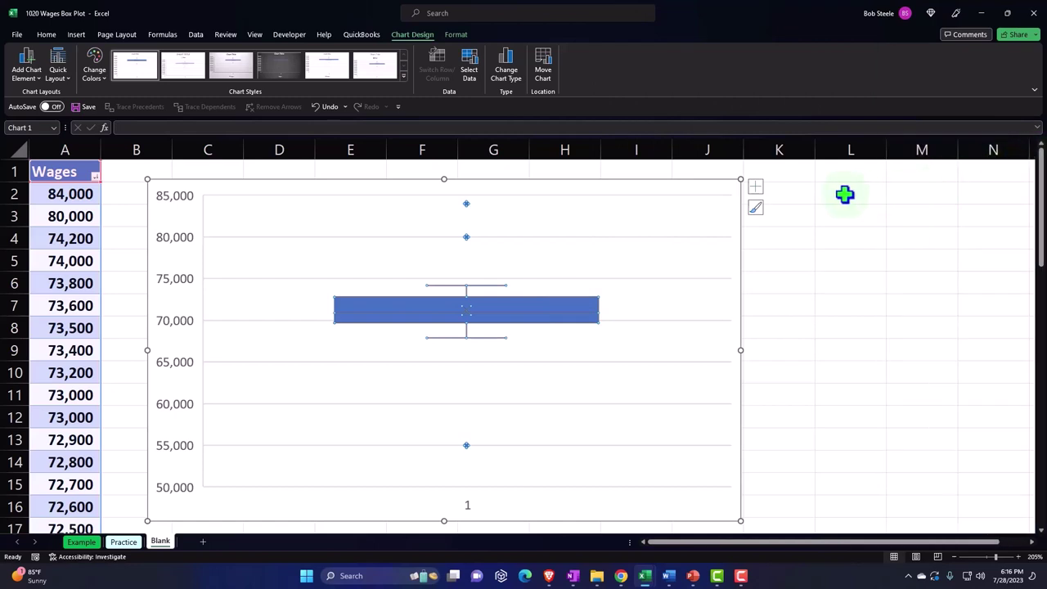
Step: Delete the horizontal category axis with the label 1 from the box plot
left_click(755, 188)
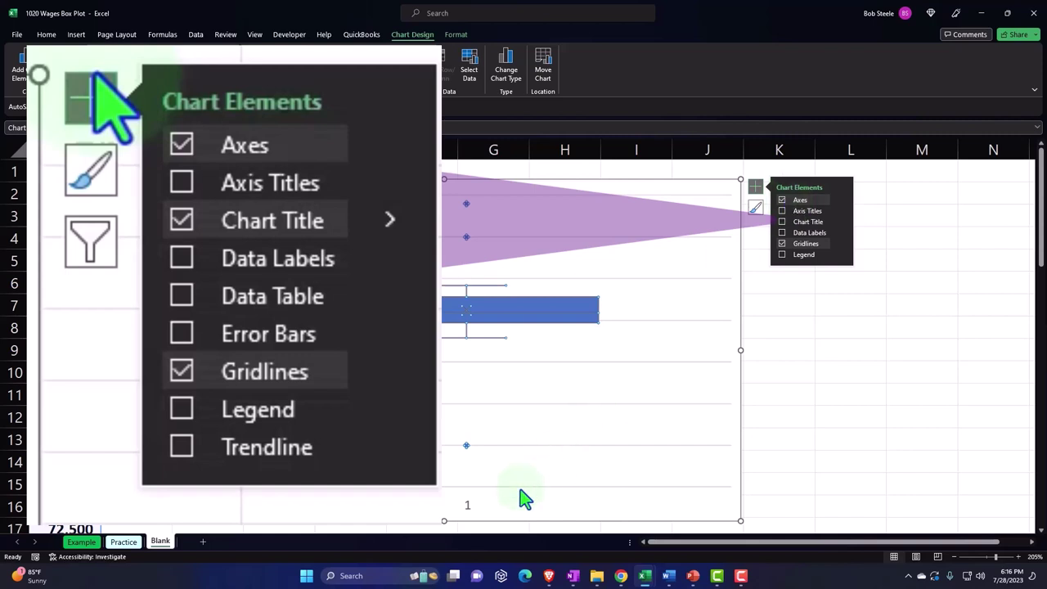
left_click(472, 505)
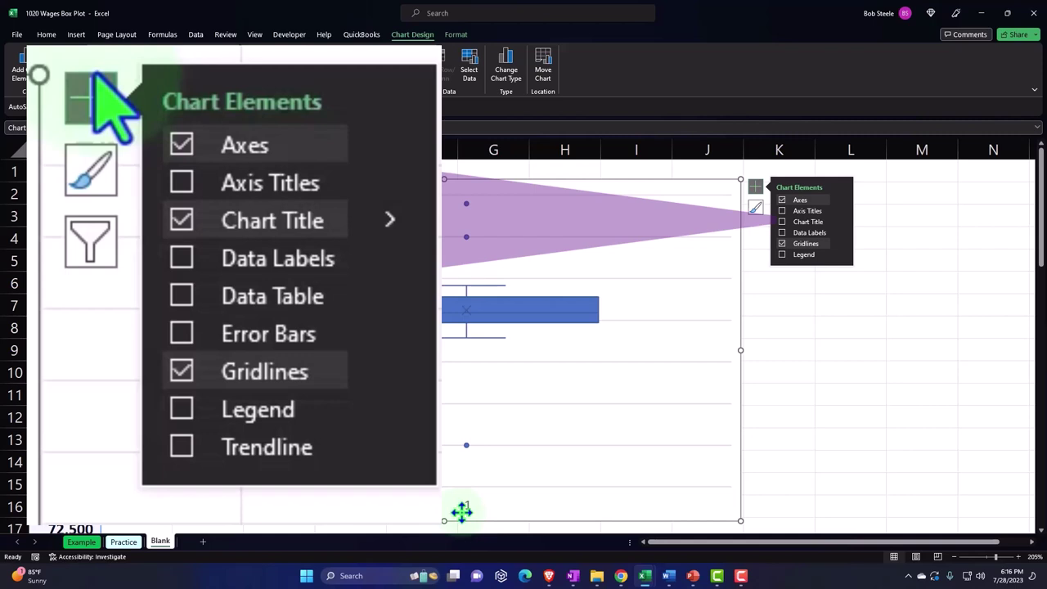
left_click(468, 503)
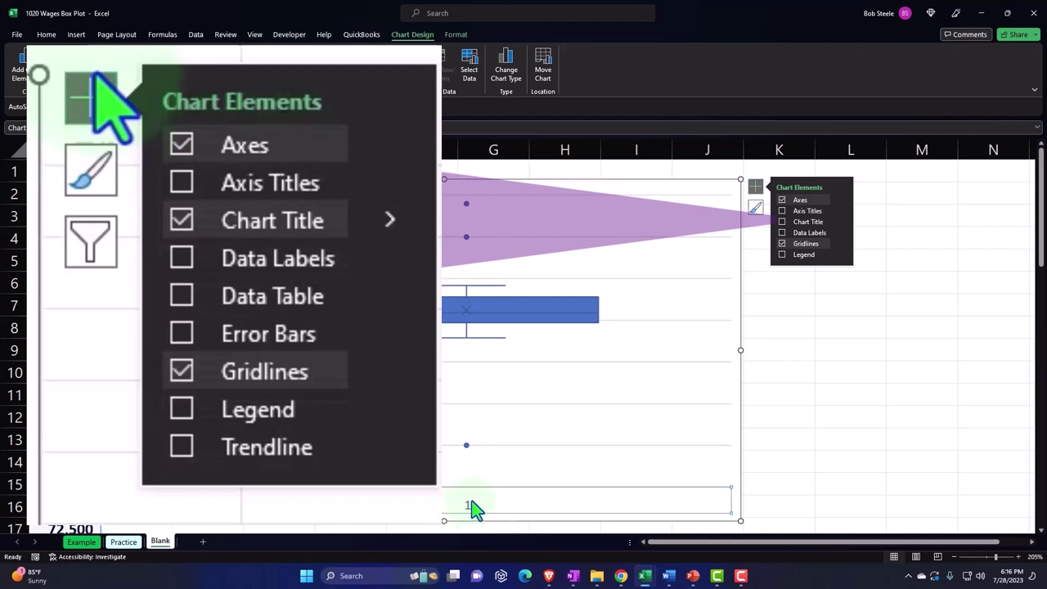
key("Delete")
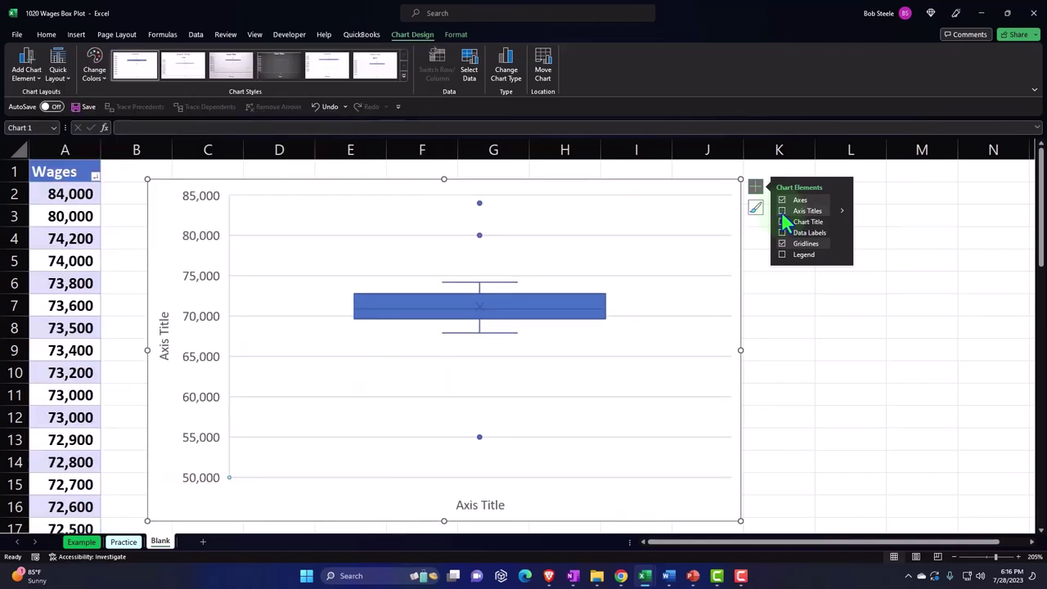
Step: Add axis titles to the box plot and delete the one below the horizontal axis
left_click(781, 211)
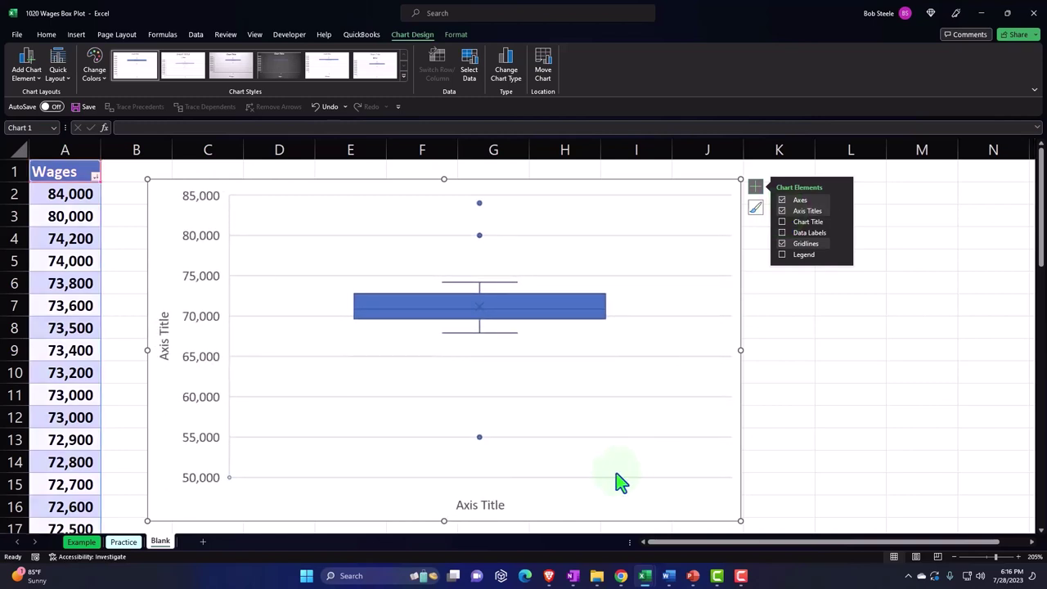
left_click(473, 504)
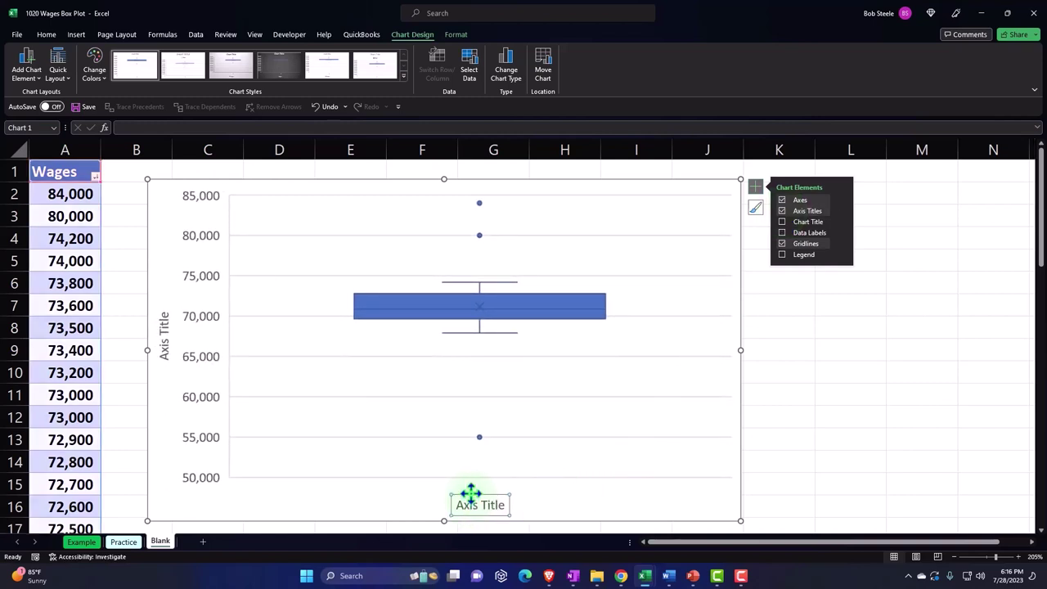
key("Delete")
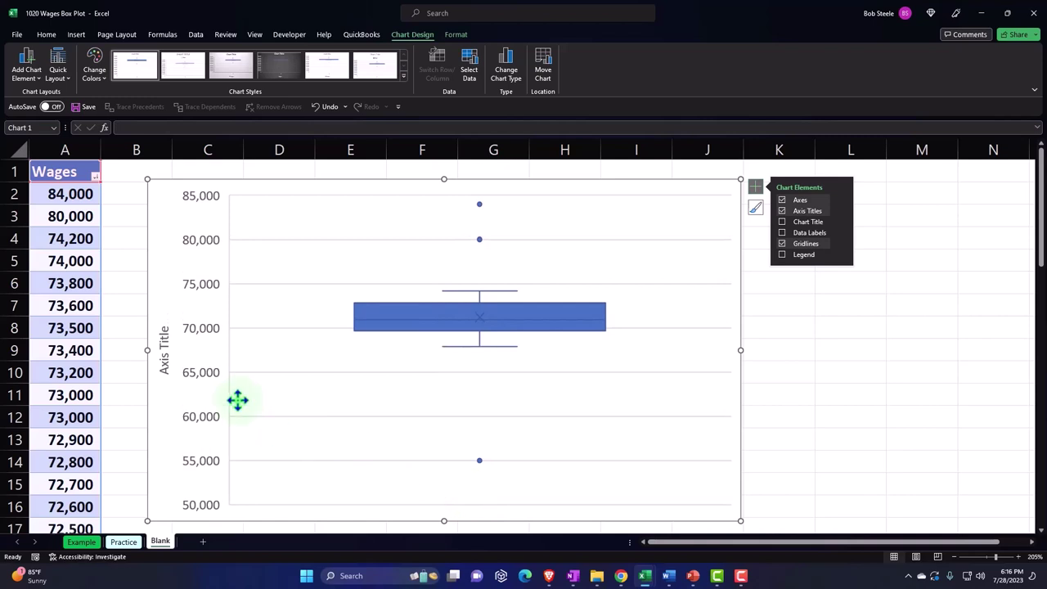
Step: Change the vertical axis title's text to Wages
left_click(164, 343)
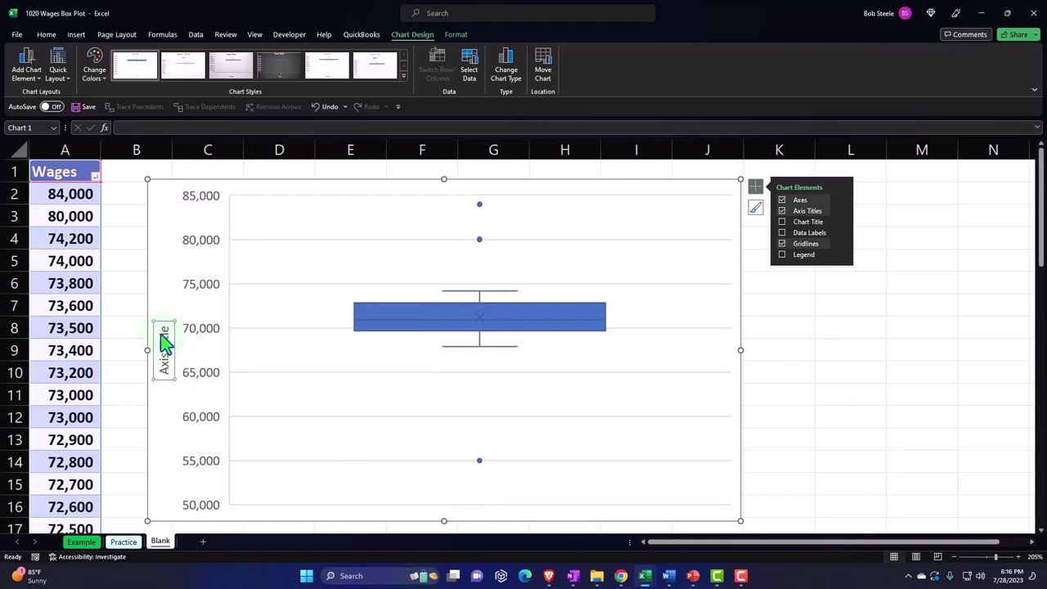
left_click(165, 344)
triple_click(164, 344)
type("W")
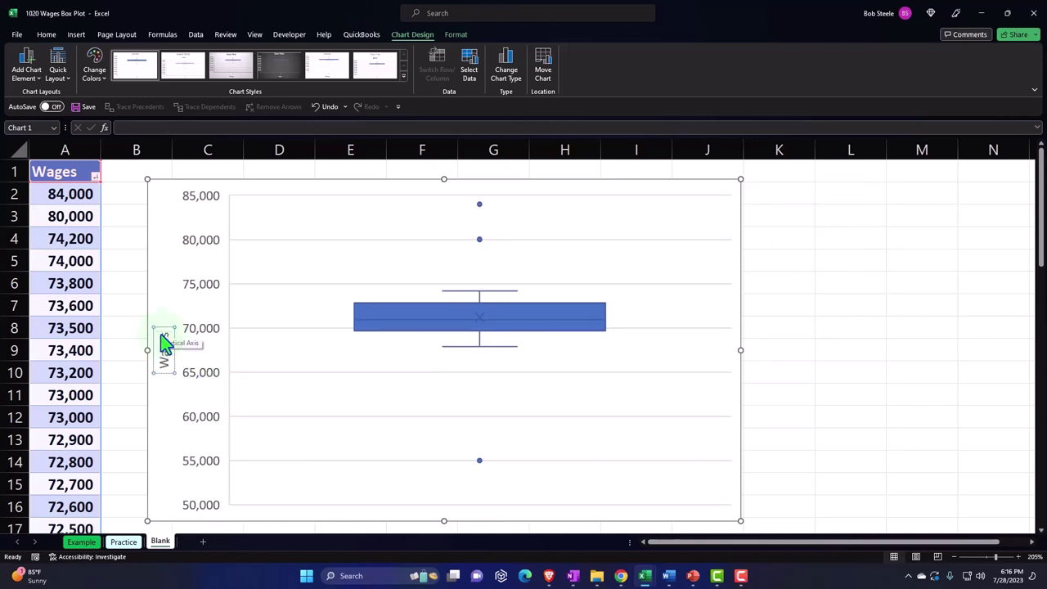
type("ages")
left_click(816, 283)
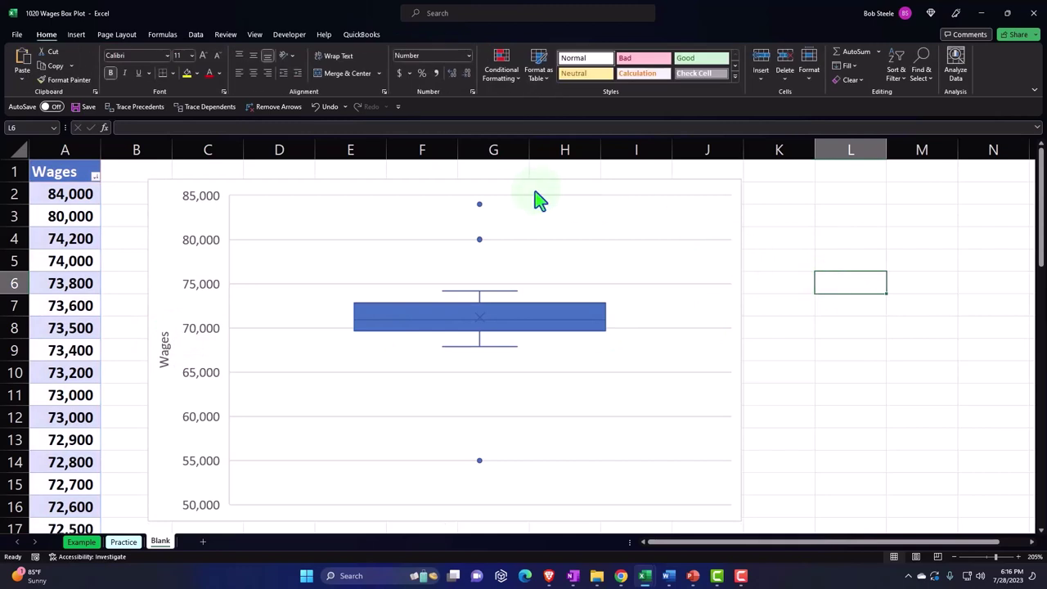
Step: Add data labels to the Wages box plot and deselect the chart
left_click(532, 236)
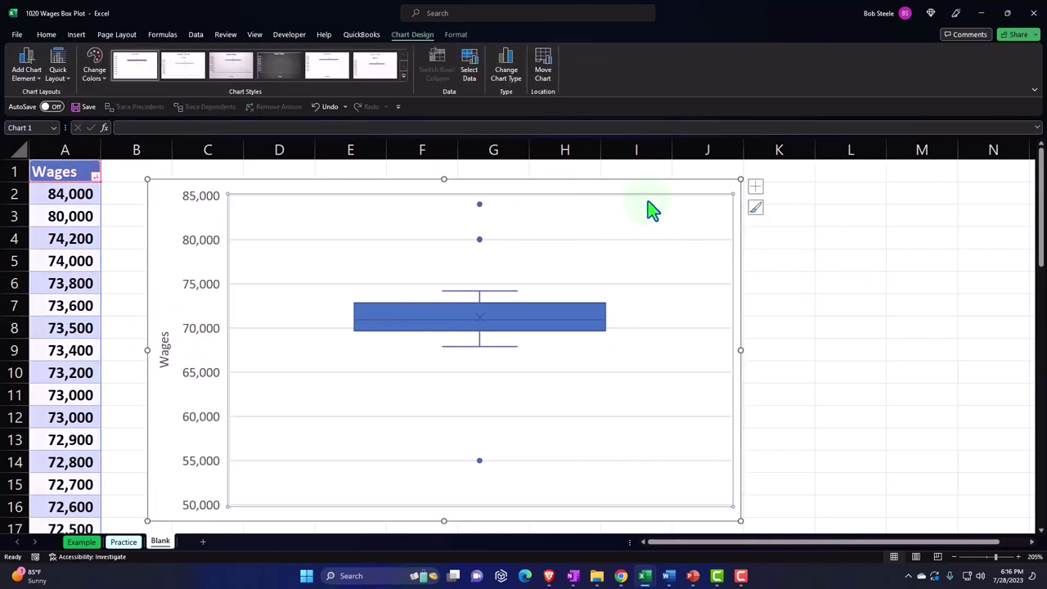
left_click(754, 187)
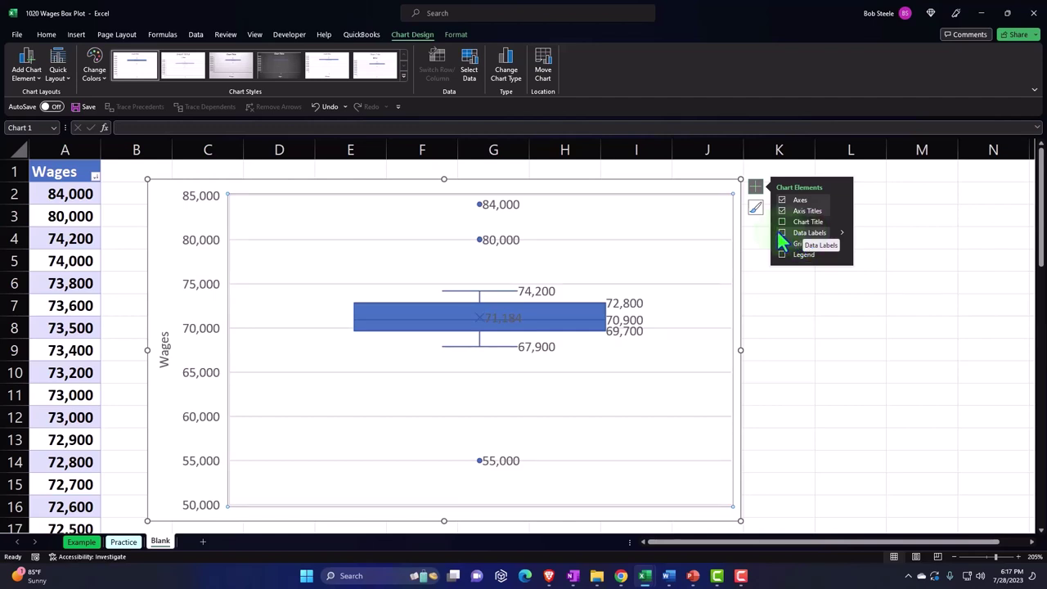
left_click(782, 232)
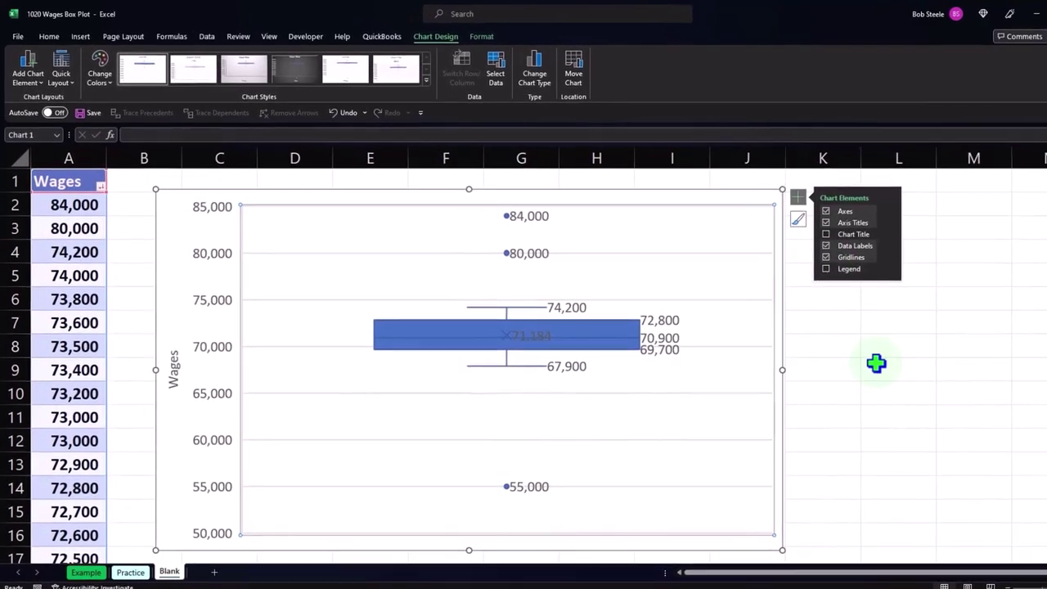
left_click(876, 363)
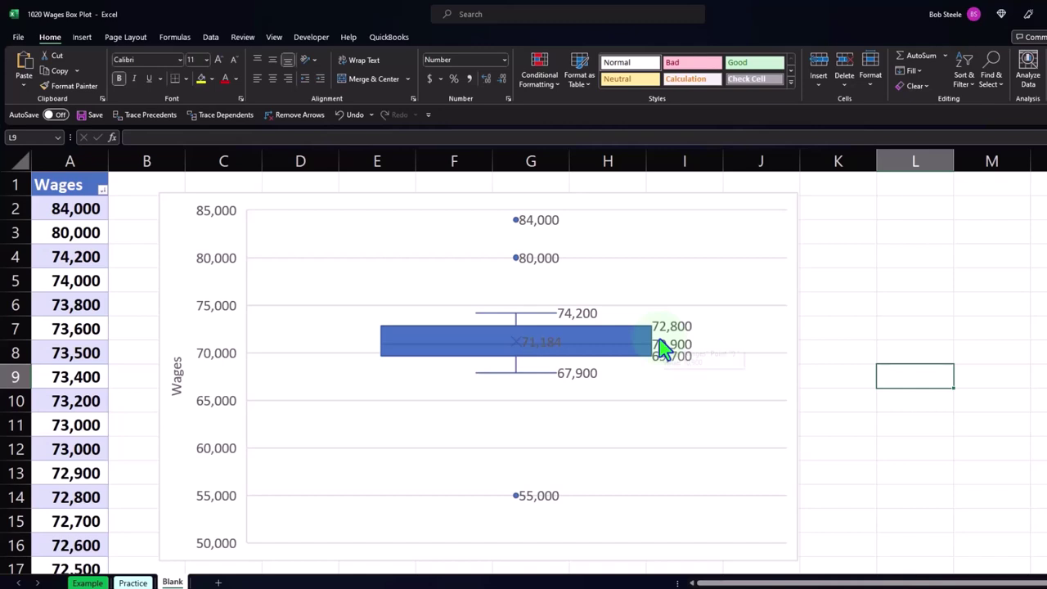
mouse_move(661, 344)
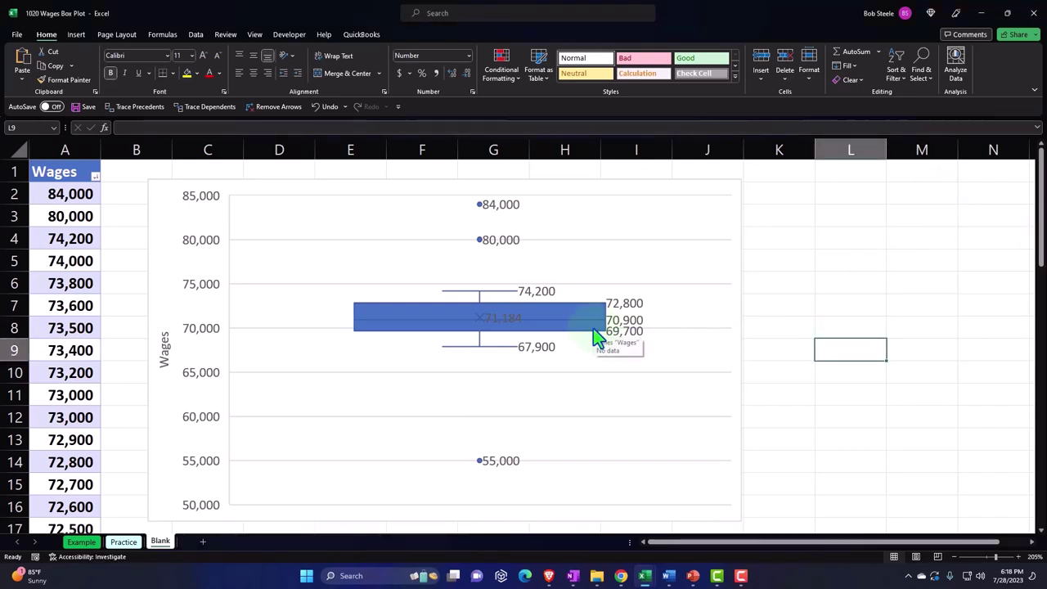
left_click(875, 283)
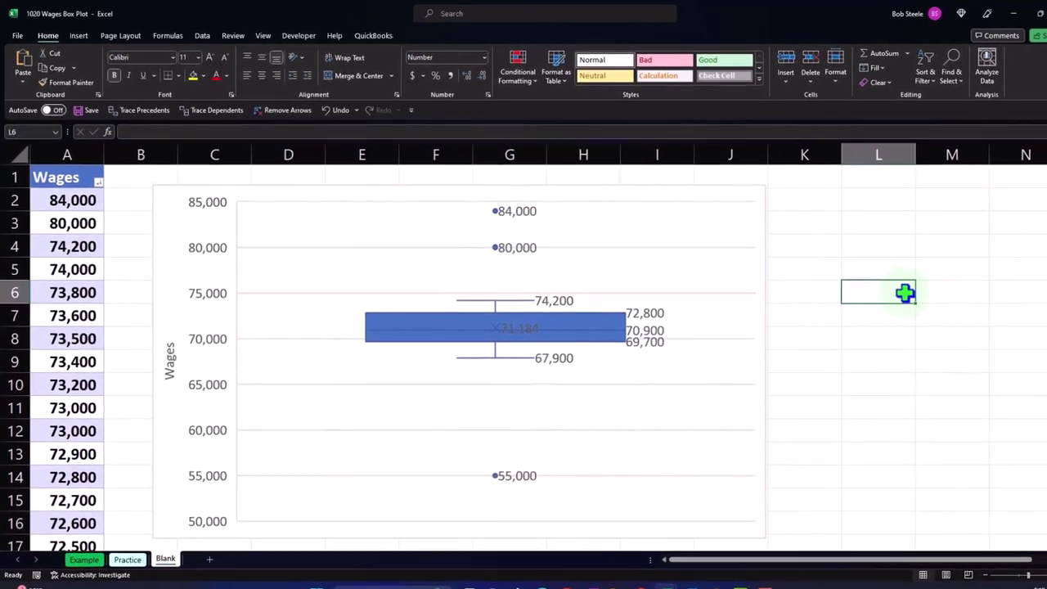
key("Right")
key("Right")
key("Right")
key("Right")
key("Right")
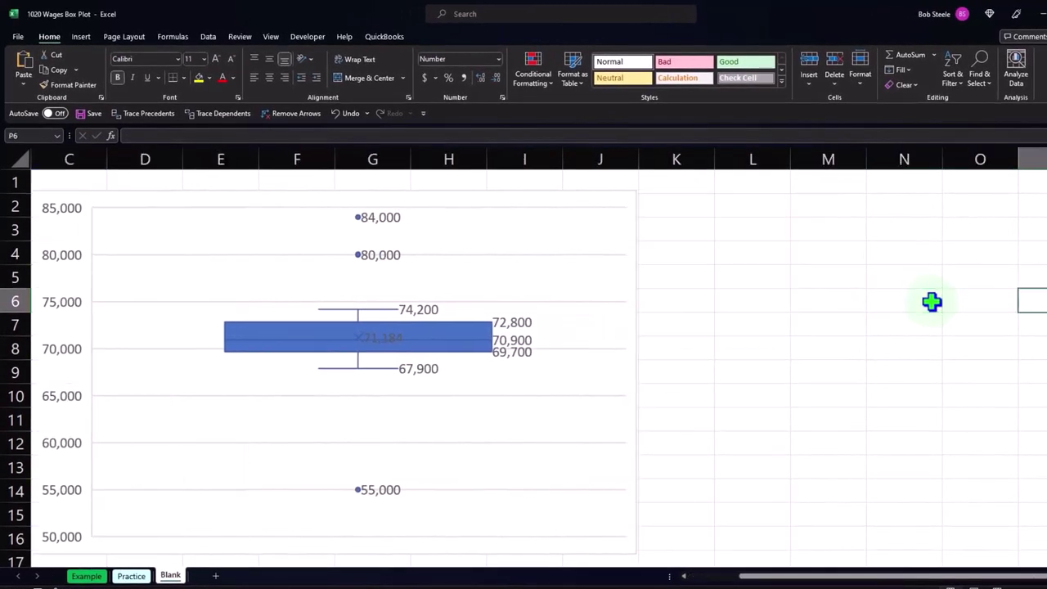
key("Right")
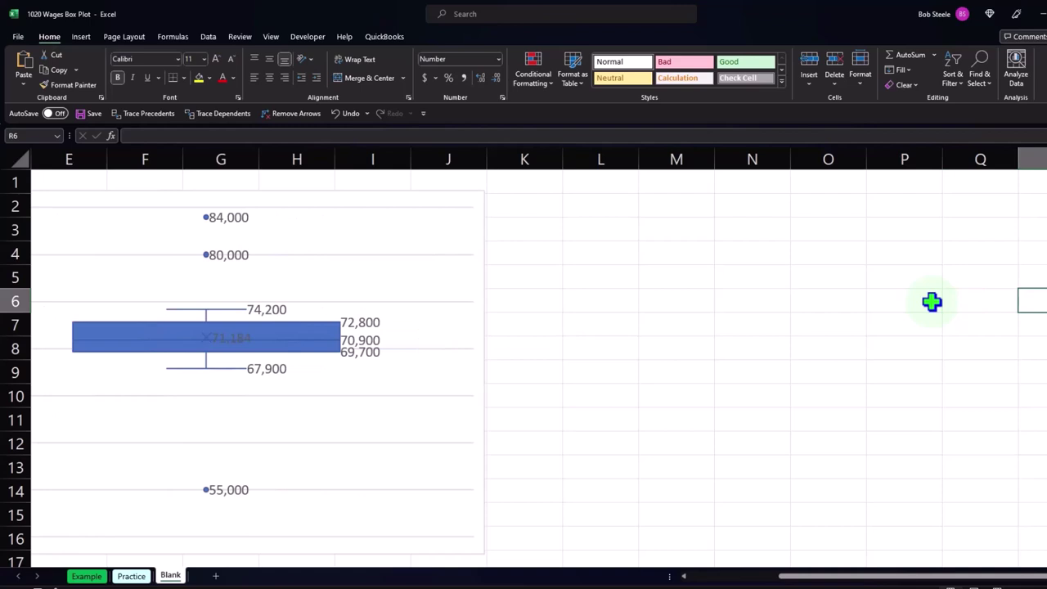
key("Up")
key("Up")
key("Up")
key("Up")
key("Up")
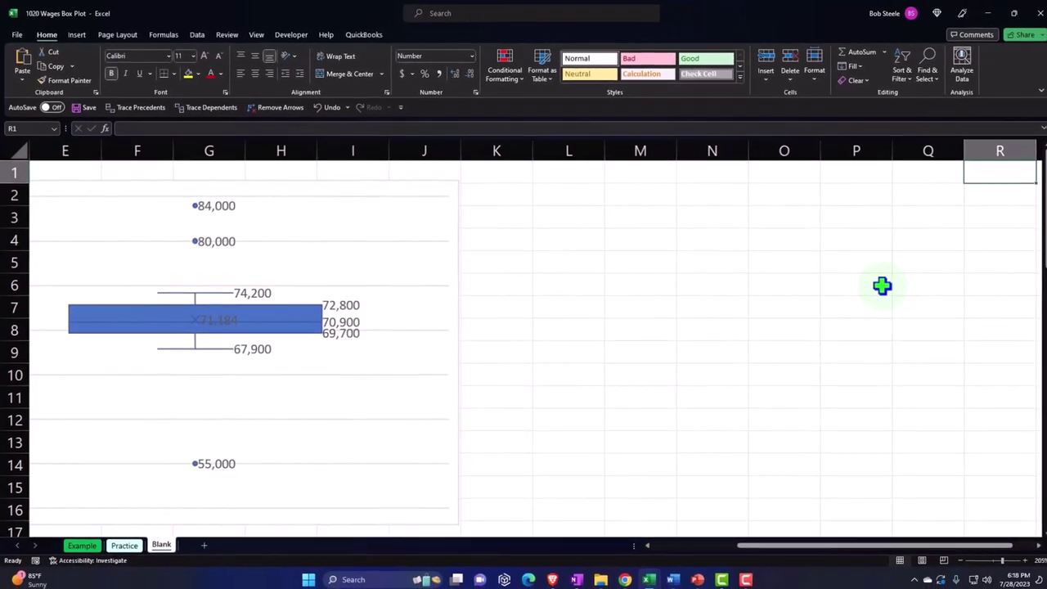
key("Left")
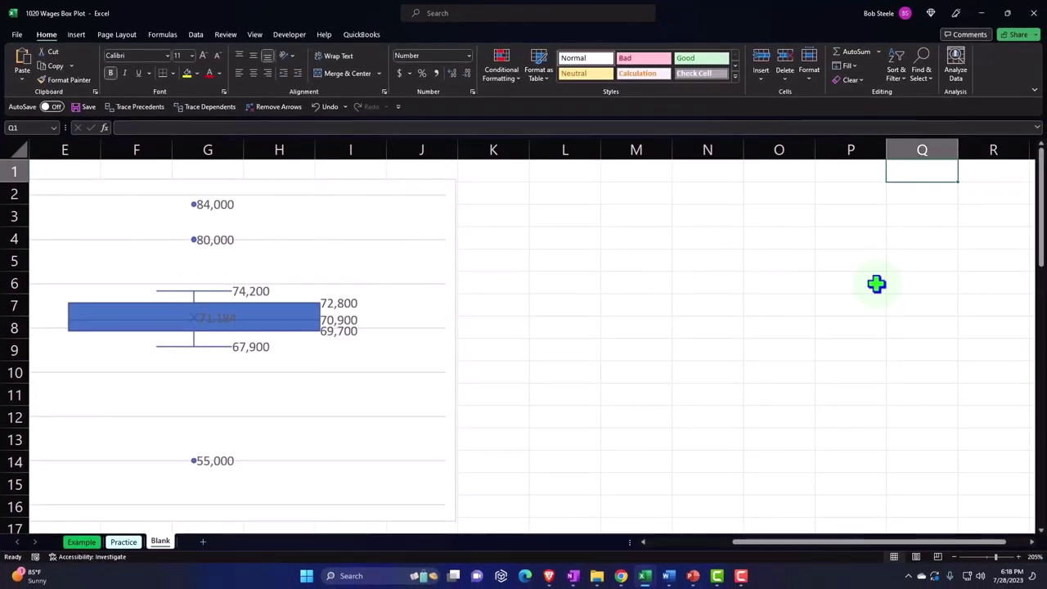
key("Left")
key("Left")
key("Left")
key("Left")
key("Left")
key("Left")
key("Left")
key("Left")
key("Left")
key("Left")
key("Left")
key("Left")
key("Left")
key("Left")
key("Left")
key("Left")
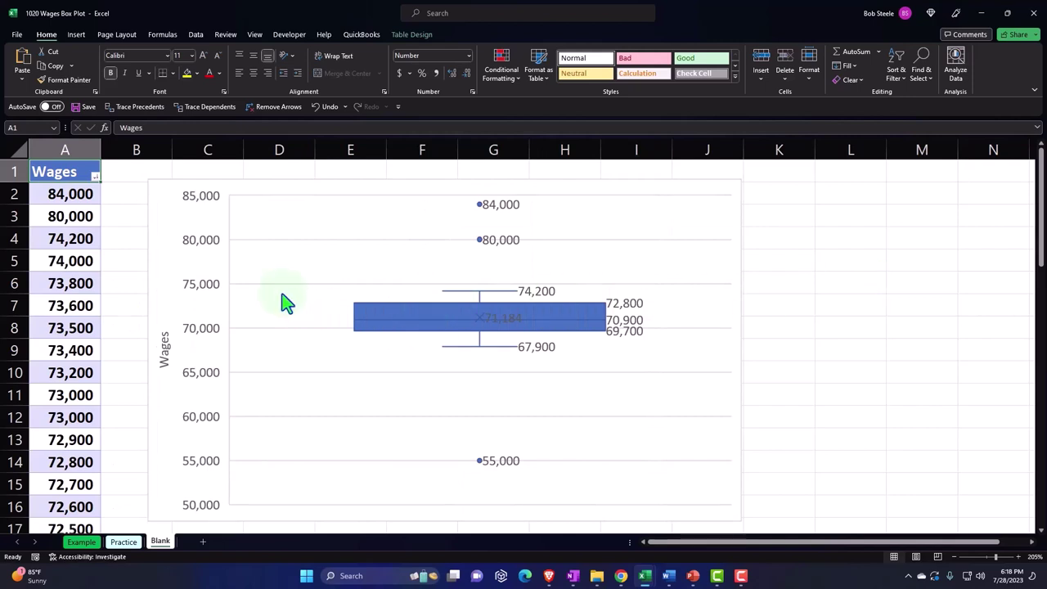
Step: Copy the entire Wages column A
left_click(72, 144)
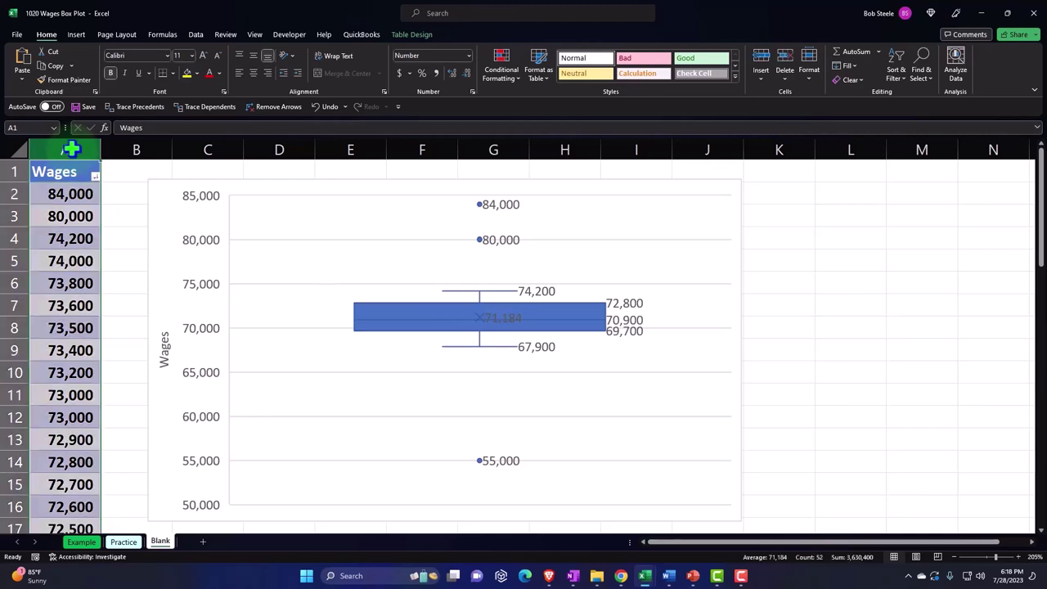
scroll(58, 286, "down", 17)
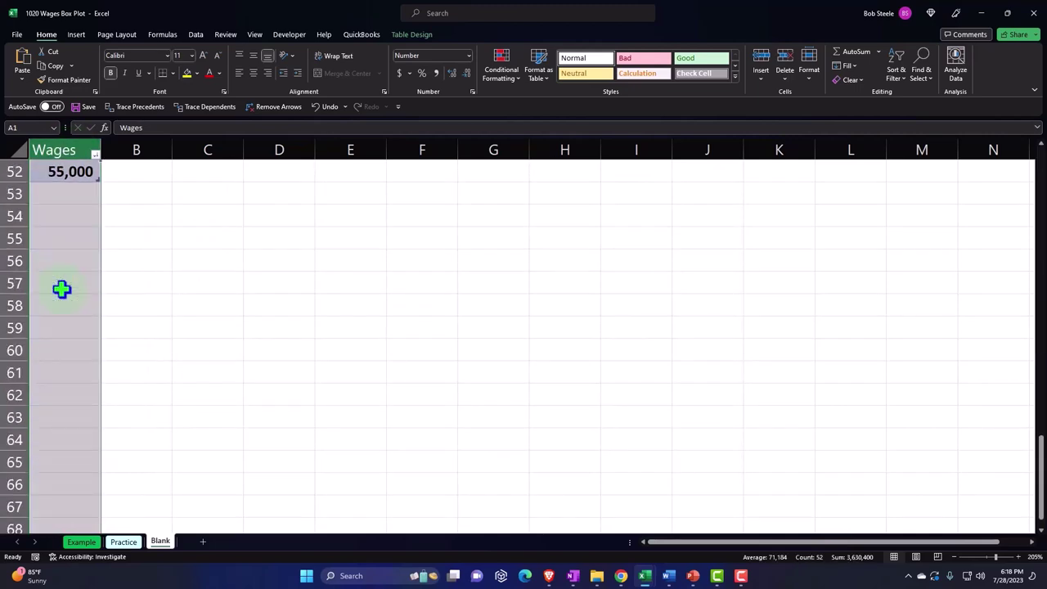
scroll(62, 288, "up", 17)
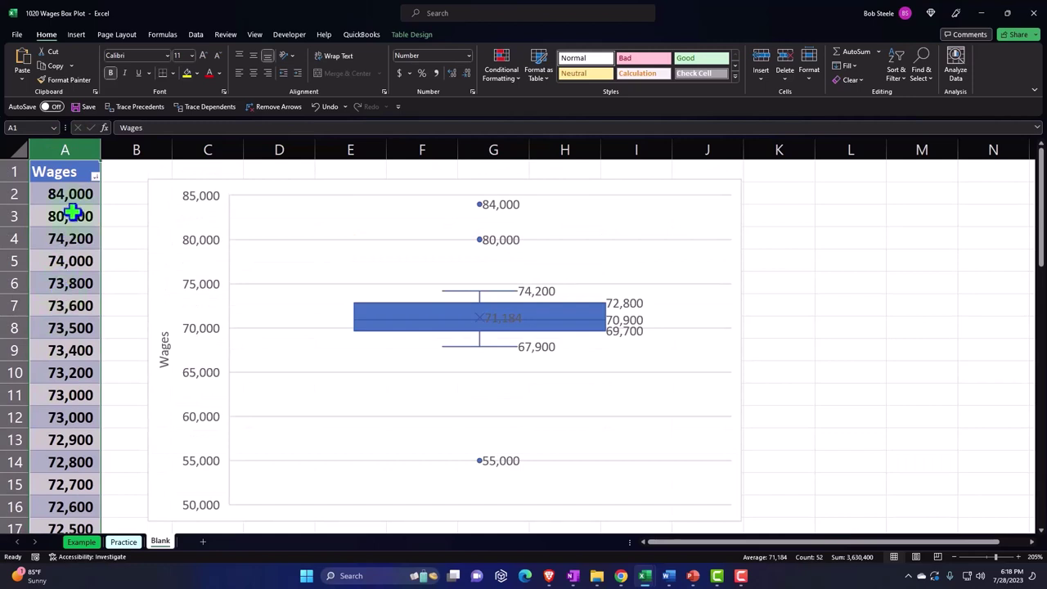
right_click(73, 203)
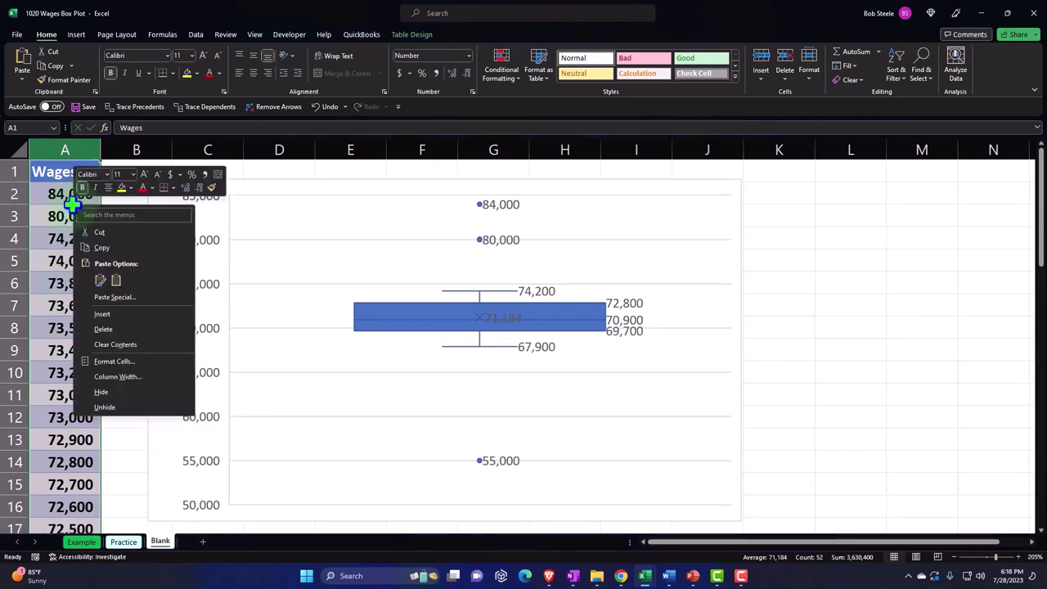
left_click(93, 246)
Step: Try to paste the copied Wages column starting at cell R2 and dismiss the alert
left_click(860, 188)
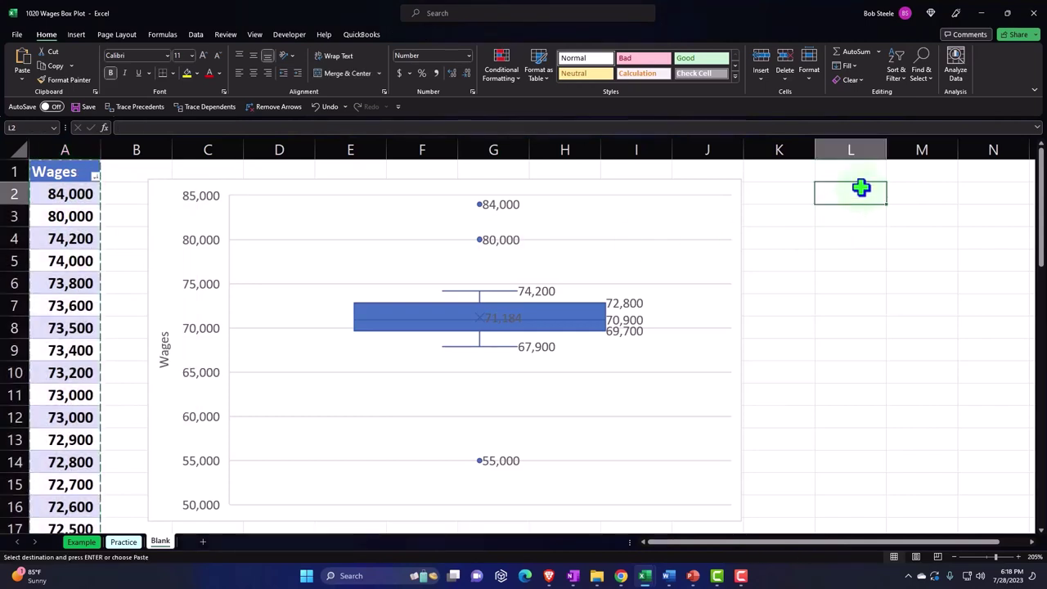
key("Right")
key("Right")
key("Right")
key("Right")
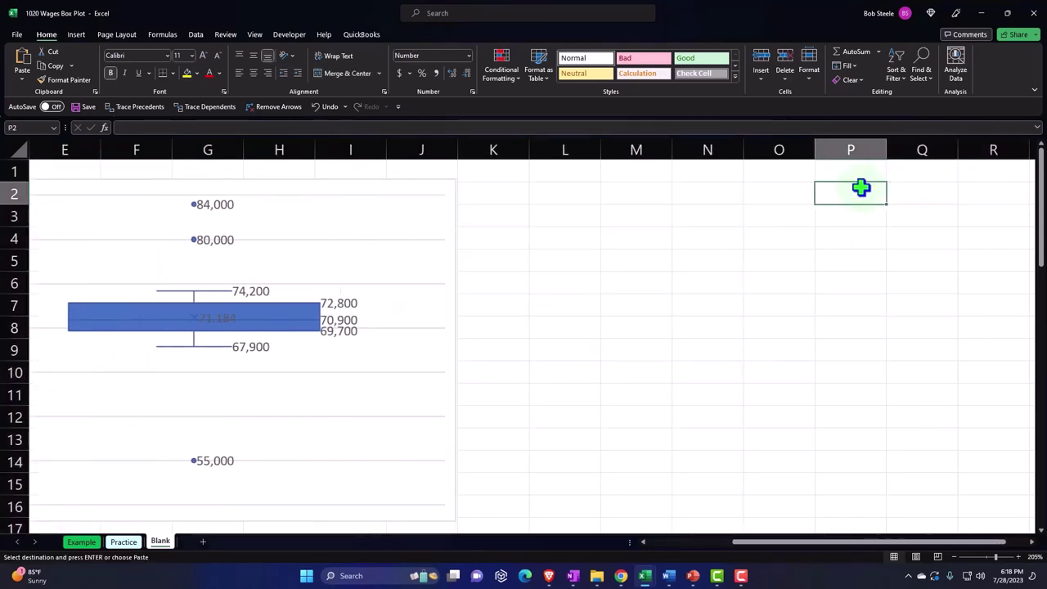
key("Right")
key("Right")
key("Right")
key("Right")
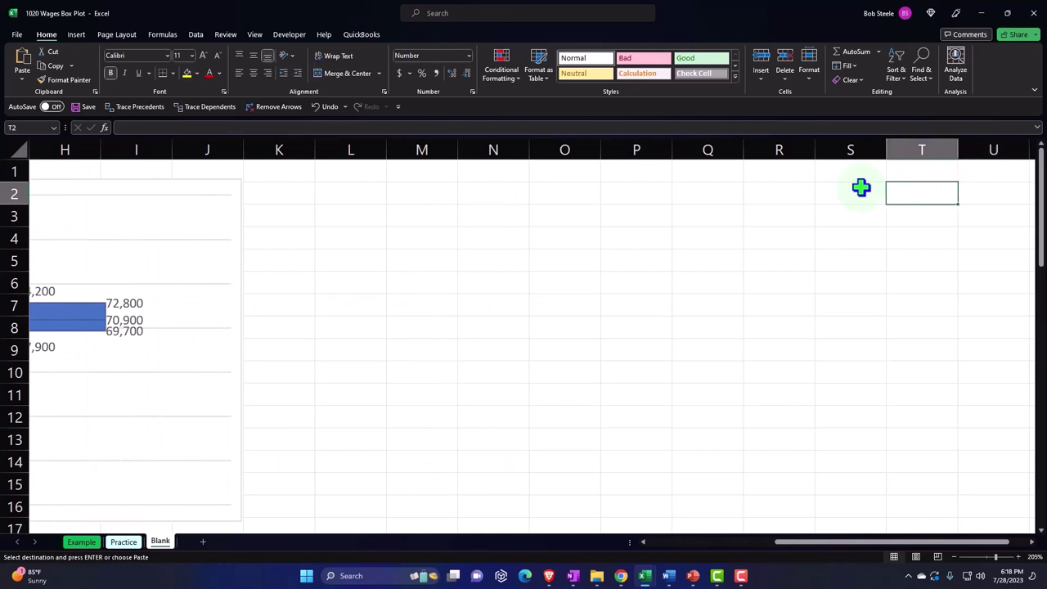
key("Left")
key("Left")
key("Up")
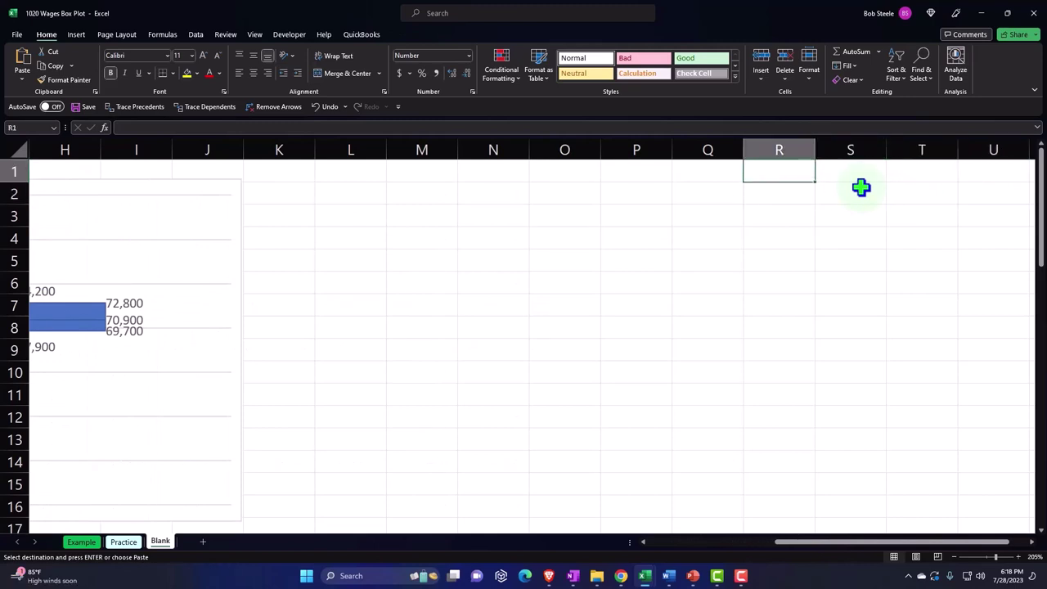
left_click(781, 194)
right_click(781, 194)
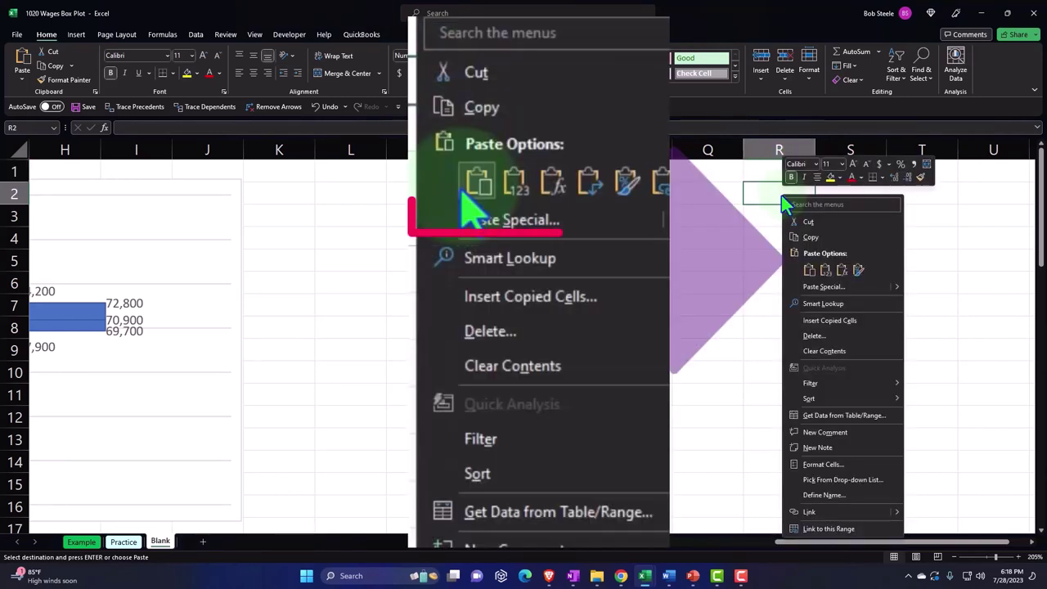
left_click(814, 273)
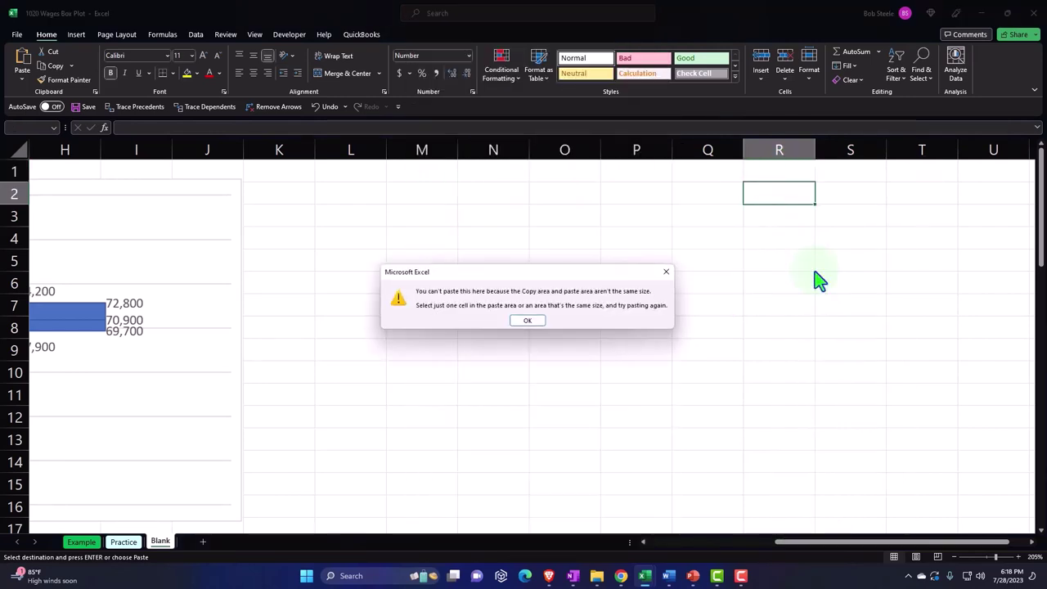
left_click(666, 273)
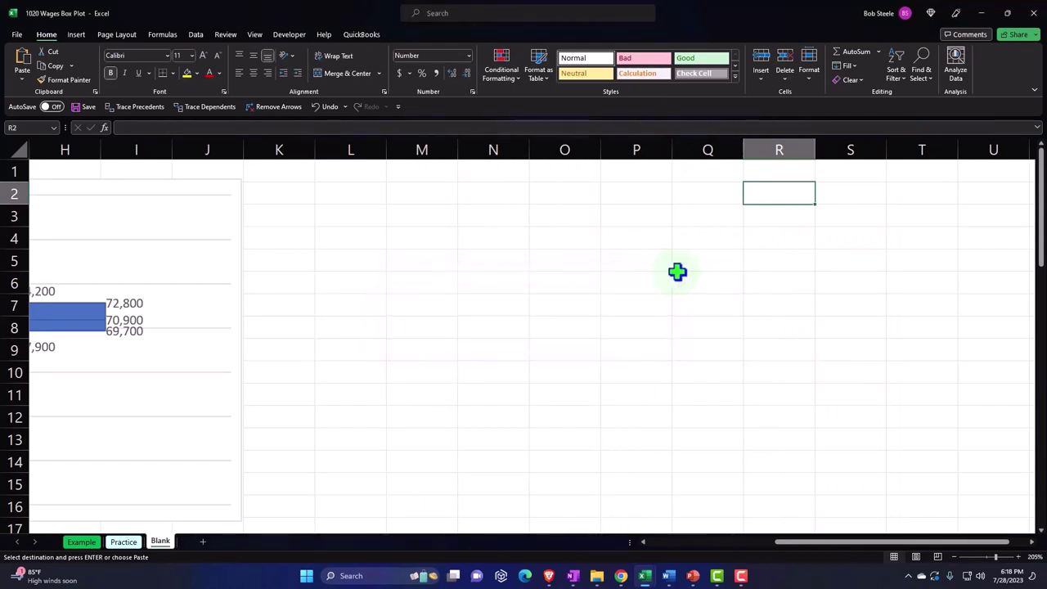
Step: Paste the copied Wages column starting at cell R1
left_click(784, 173)
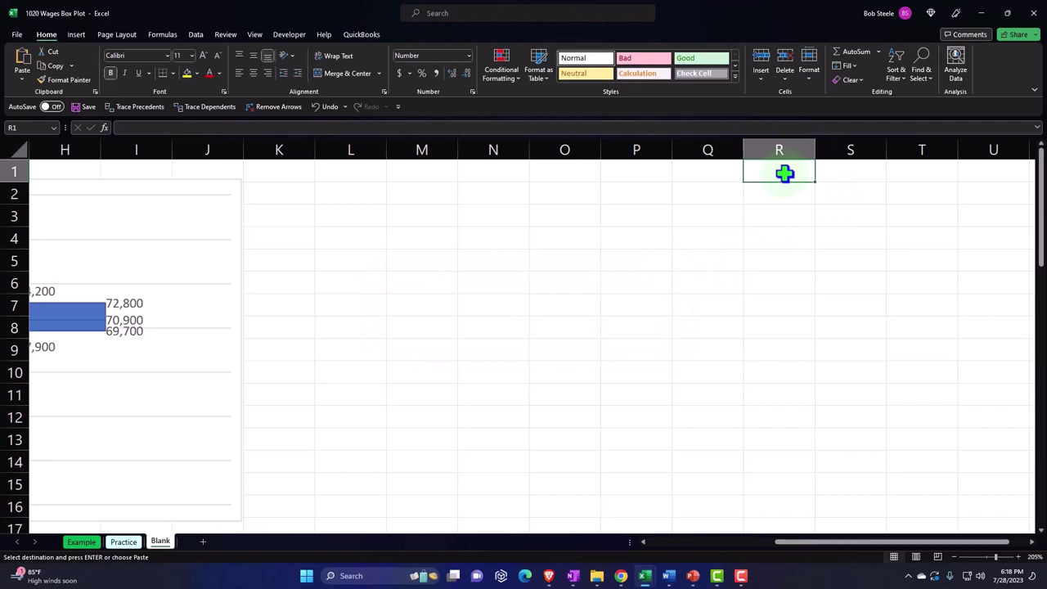
right_click(784, 173)
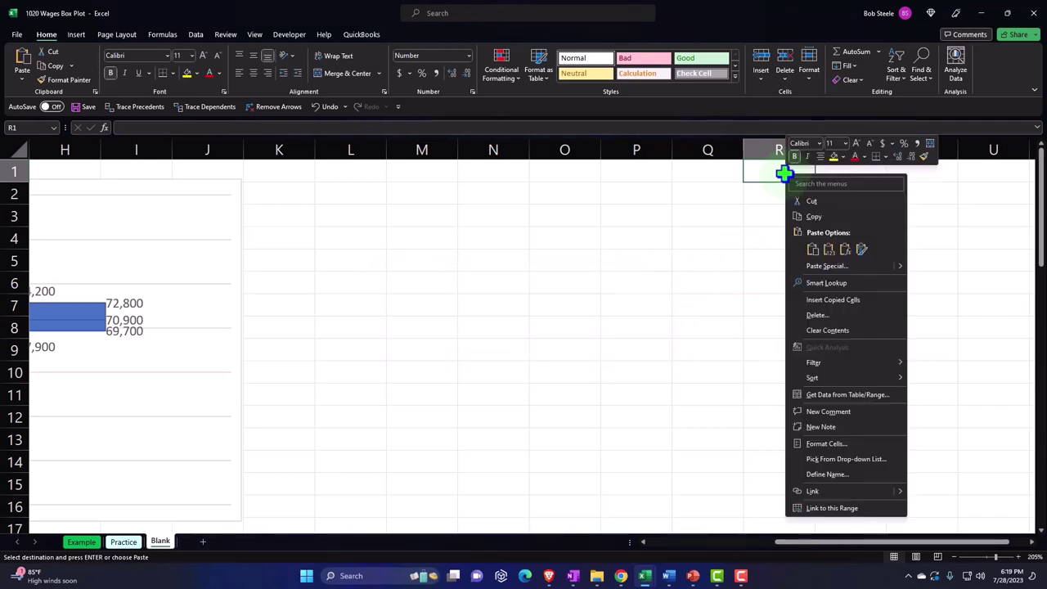
left_click(814, 251)
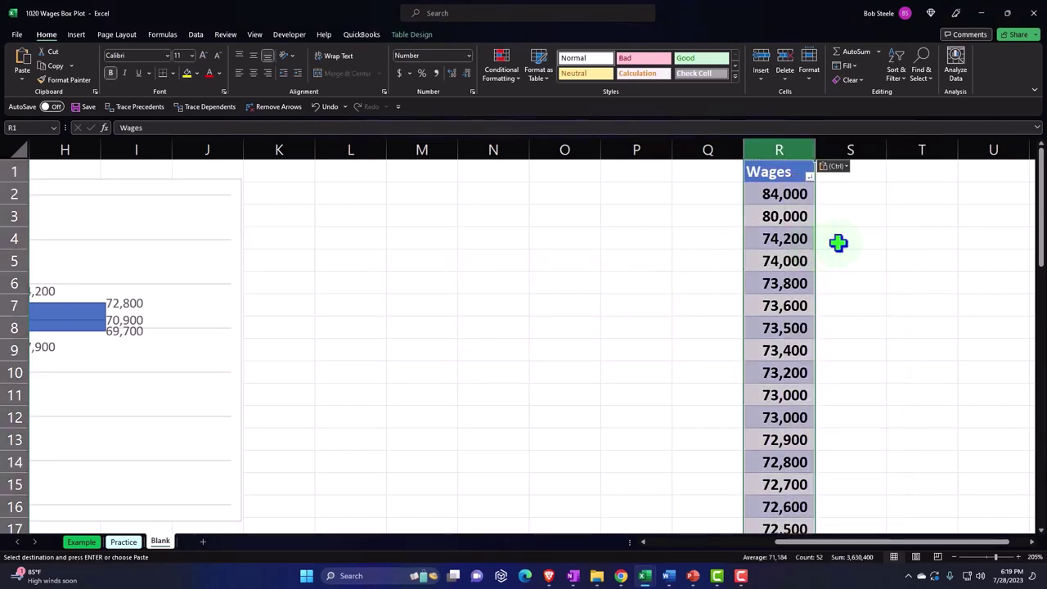
Step: Rename the pasted column's header to Wages 1 and add an adjacent table column headed Wages 2 in S1
double_click(794, 172)
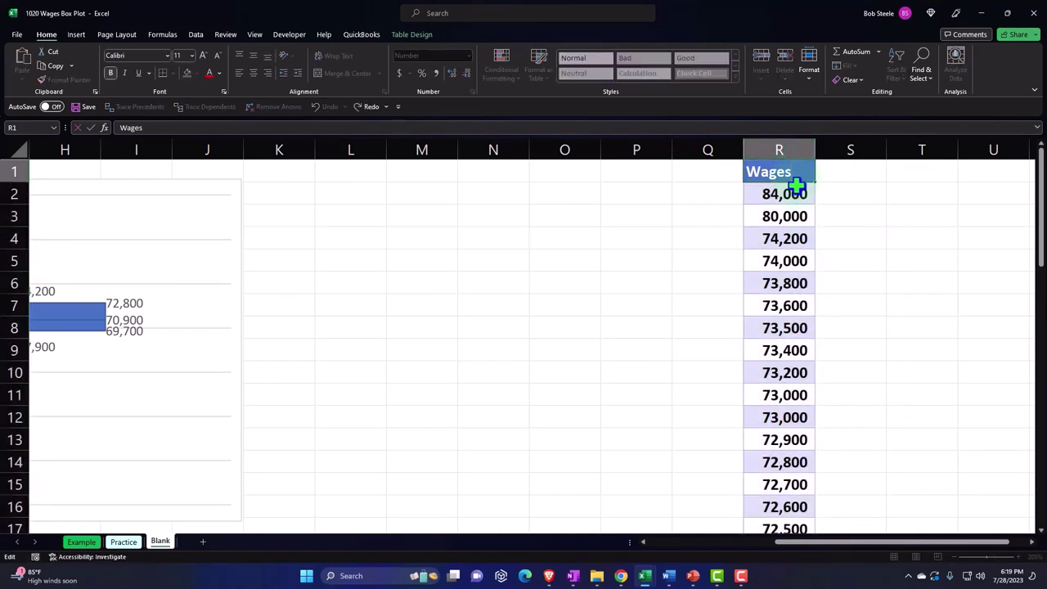
key("Tab")
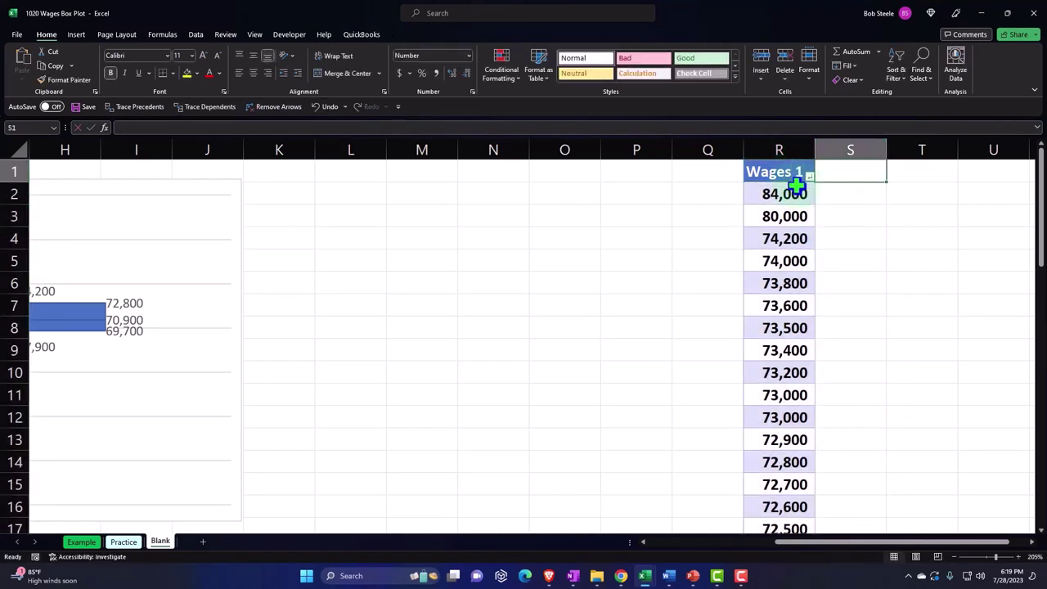
type("Wages 2")
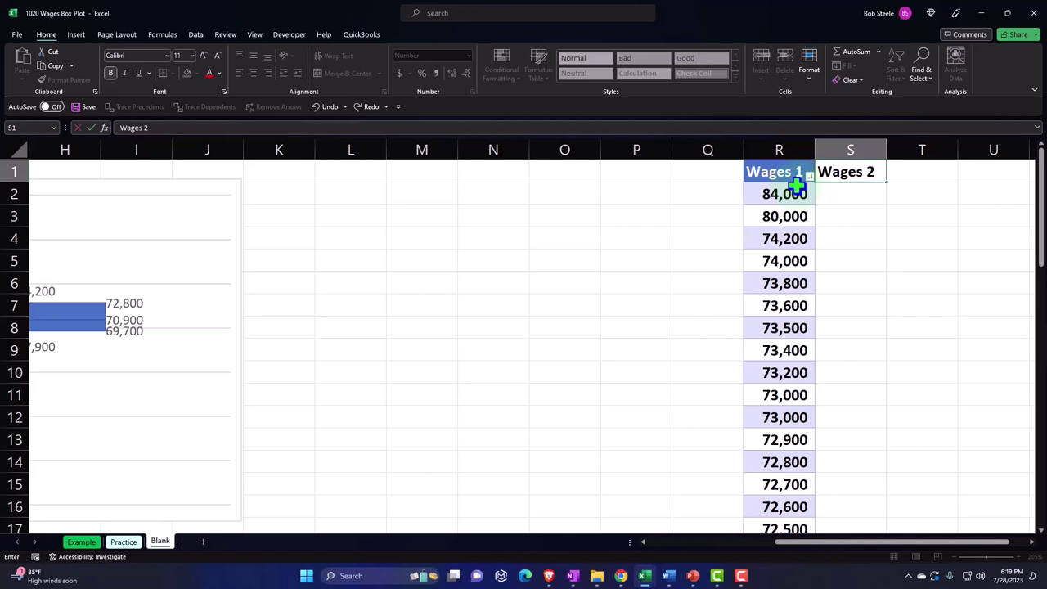
key("Return")
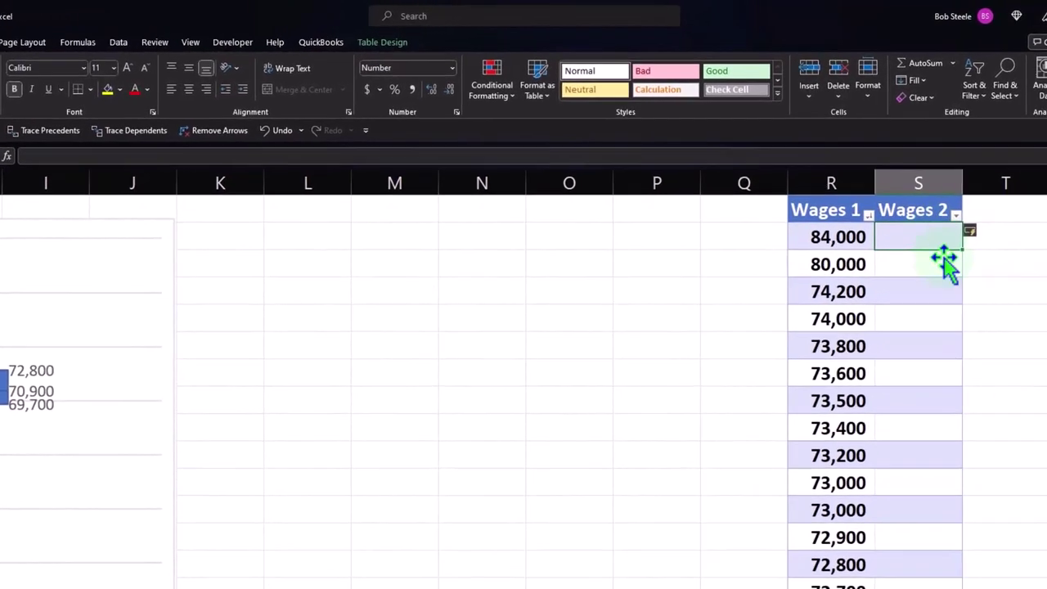
Step: Fill the Wages 2 column with the formula =[@[Wages 1]]*1.1 and check it in several rows down the table
type("=")
key("Left")
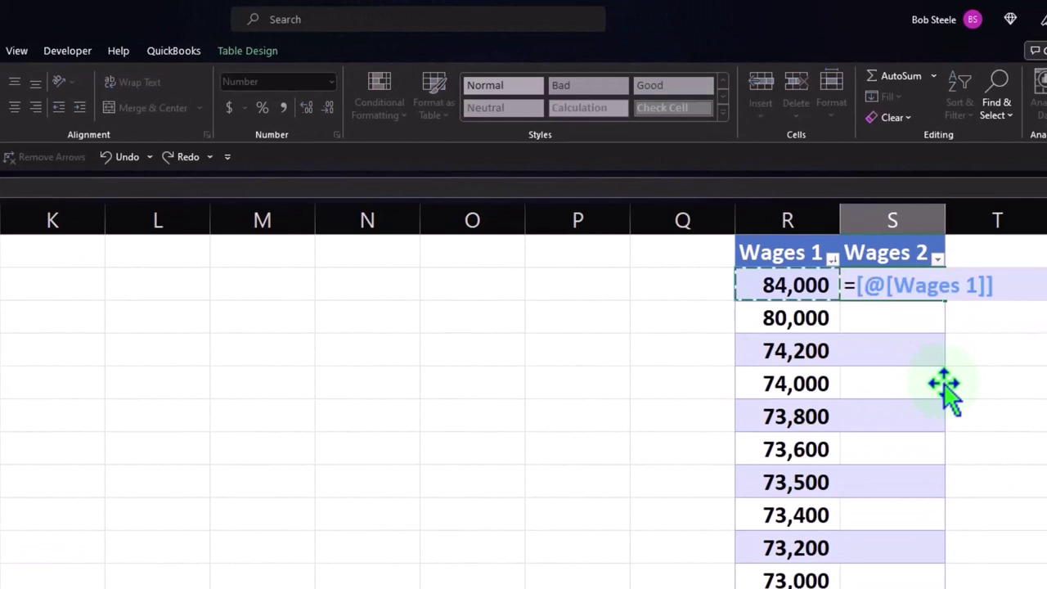
type("*")
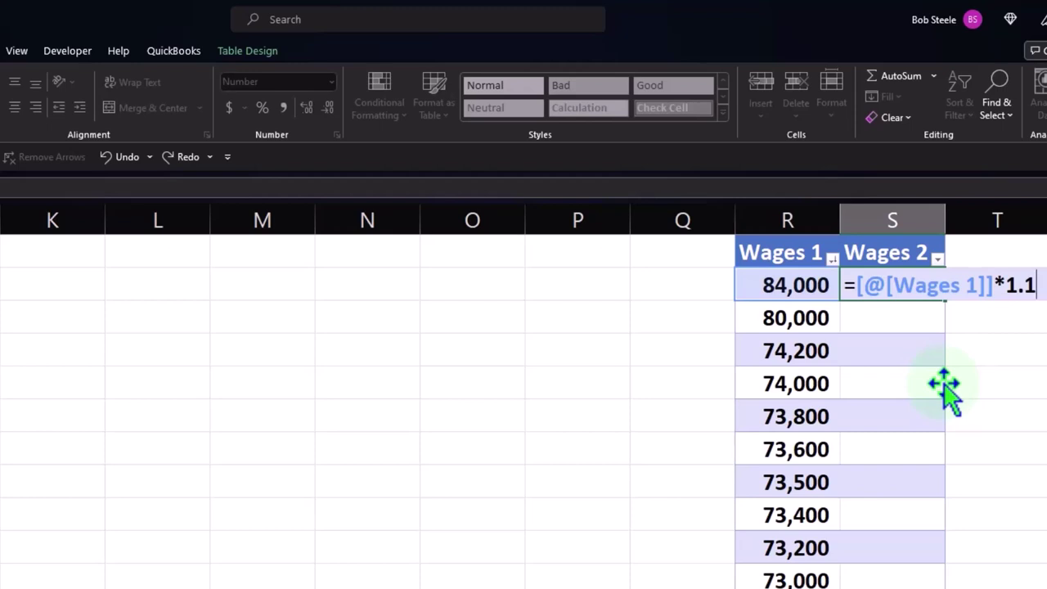
key("Return")
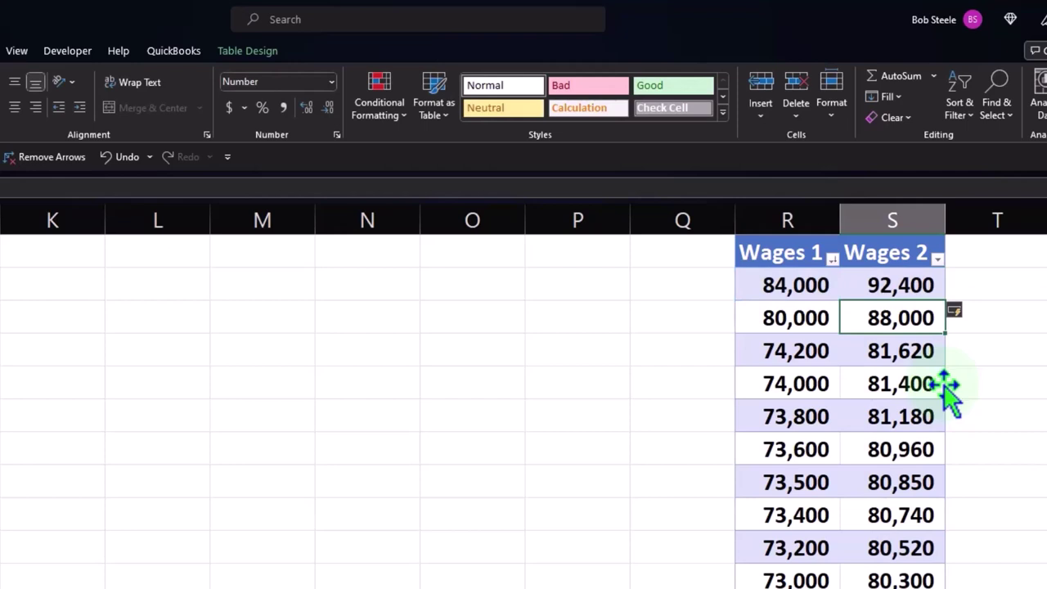
double_click(909, 451)
key("Return")
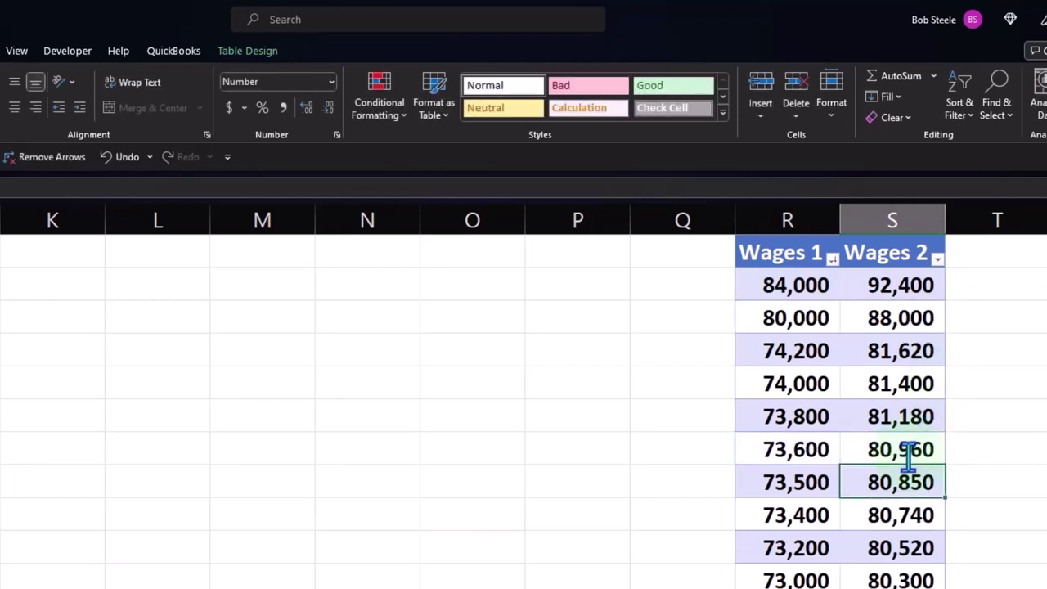
double_click(905, 511)
key("Return")
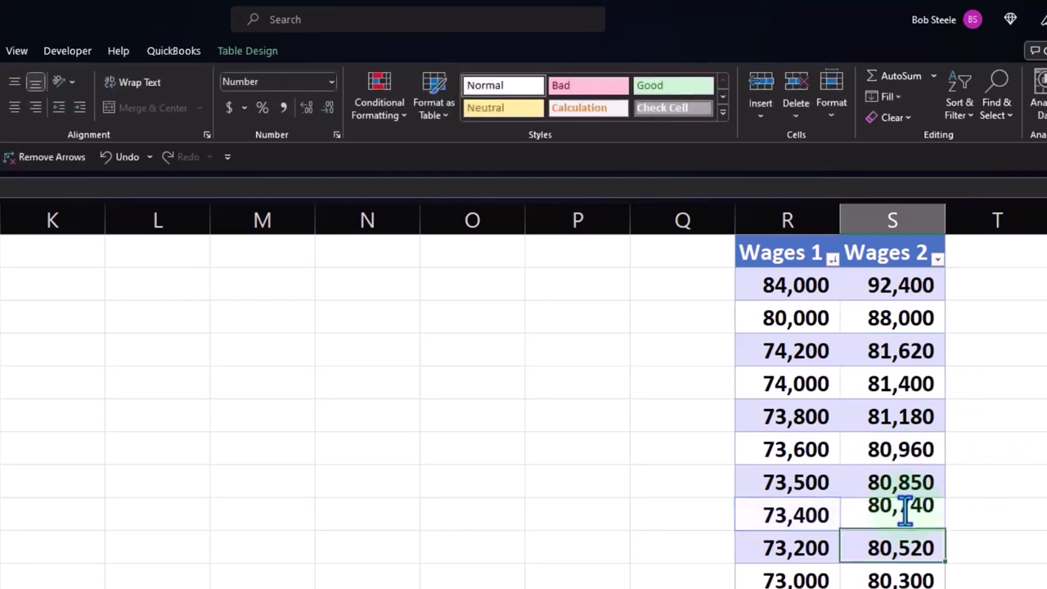
scroll(906, 511, "down", 8)
scroll(906, 511, "down", 4)
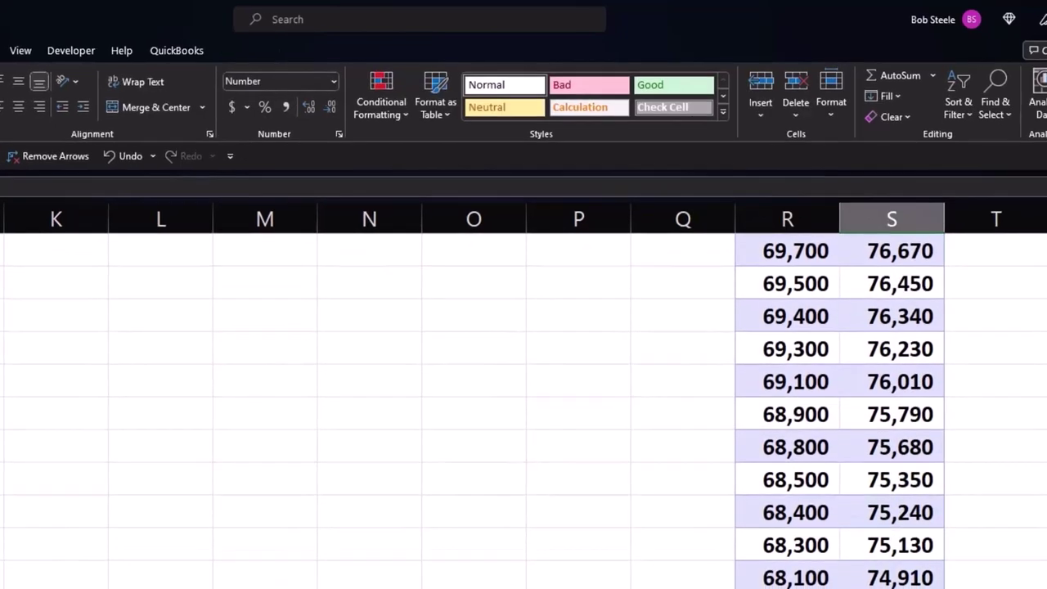
Step: Return to the top of the wages table and bring the empty columns beside Wages 2 into view
scroll(892, 523, "up", 9)
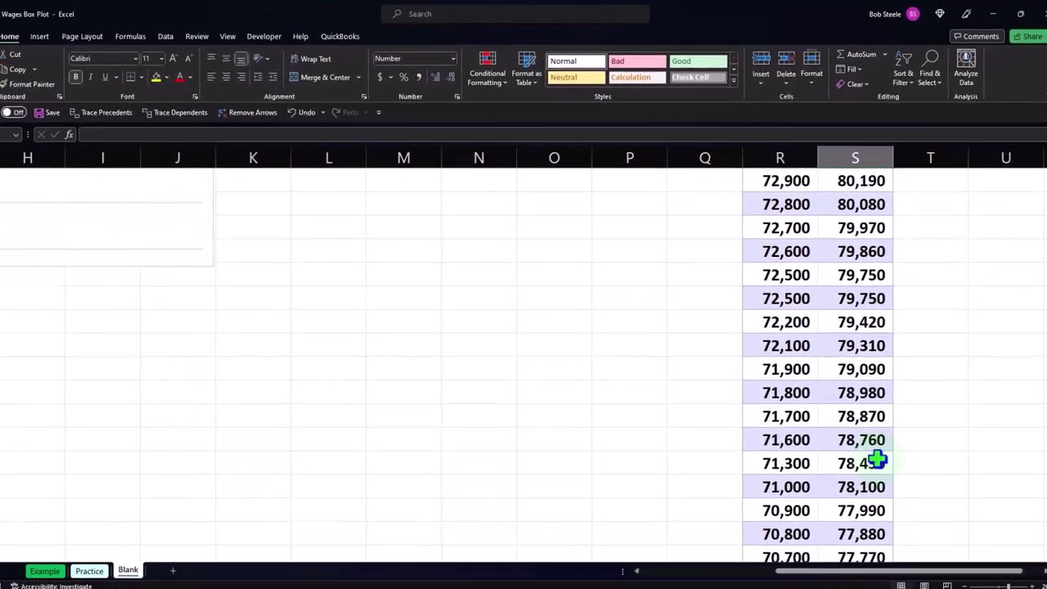
scroll(876, 460, "up", 4)
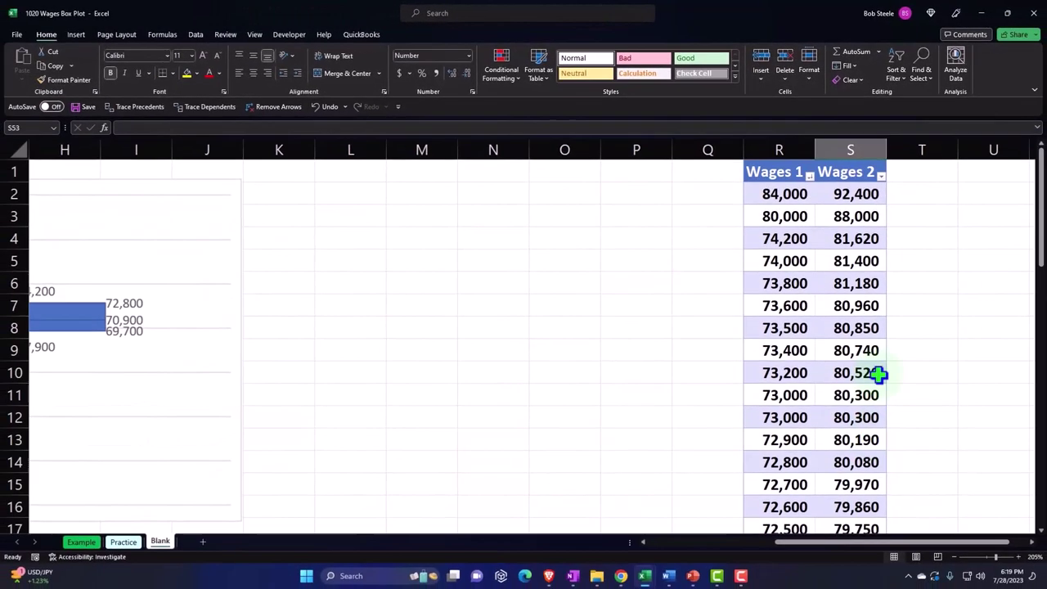
left_click(909, 305)
key("Right")
key("Right")
key("Right")
key("Right")
key("Right")
key("Right")
key("Right")
key("Right")
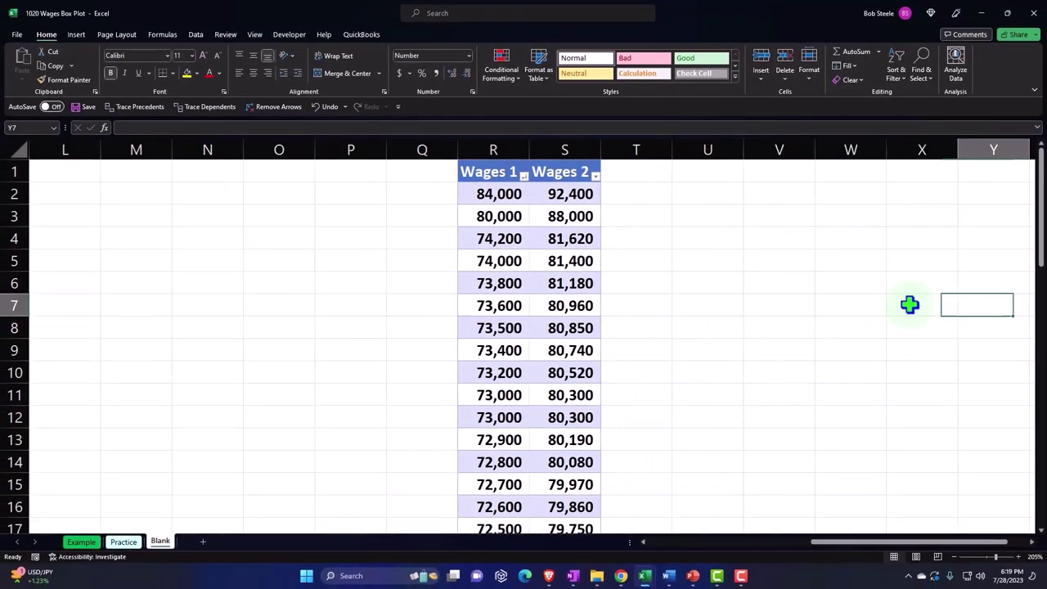
key("Right")
key("Right")
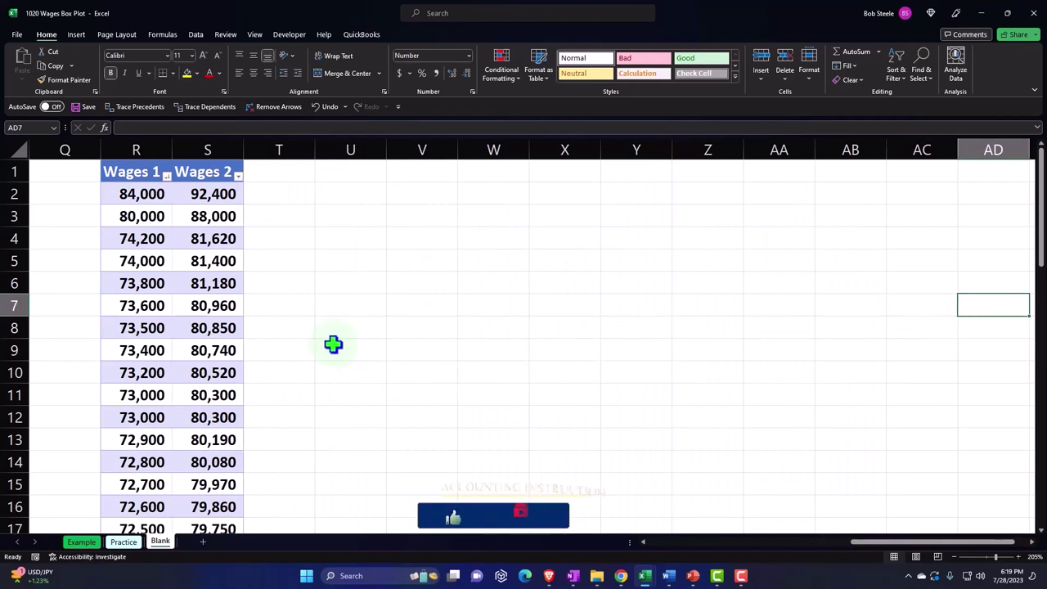
left_click_drag(136, 172, 183, 296)
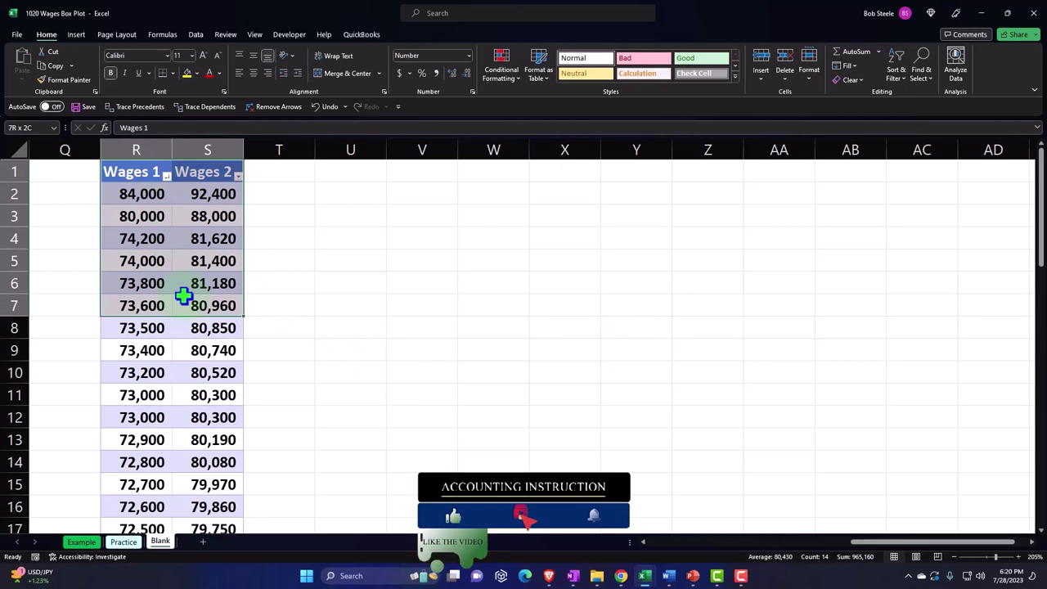
left_click(141, 161)
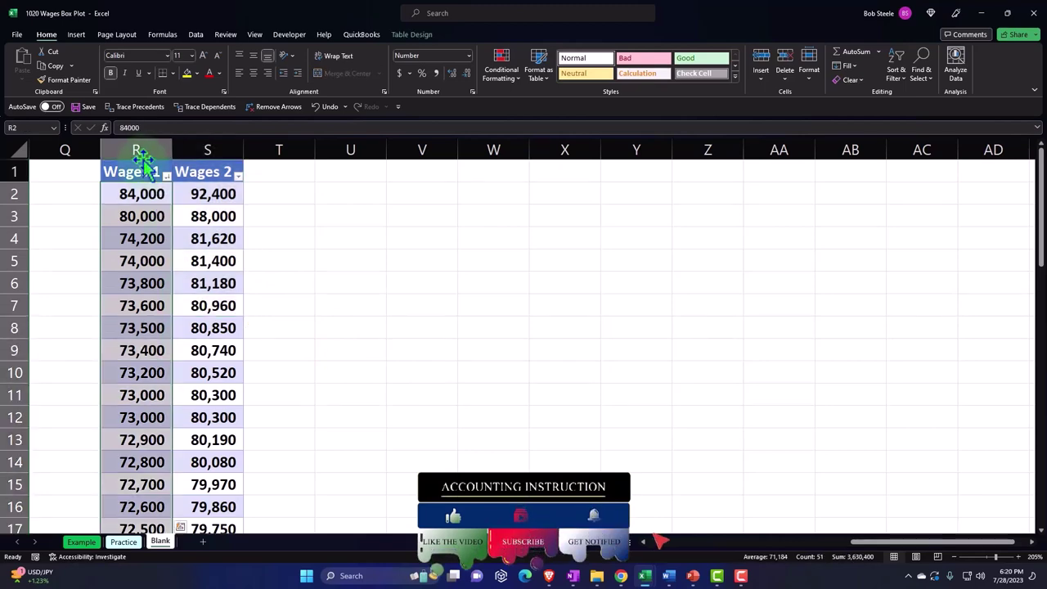
left_click(139, 161)
left_click_drag(176, 161, 181, 159)
scroll(199, 343, "down", 20)
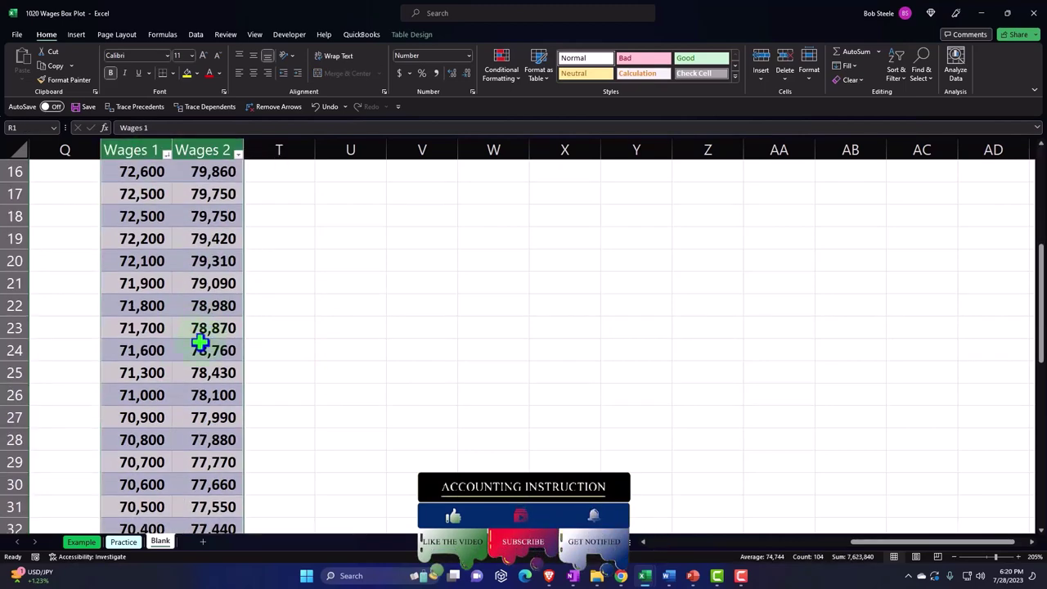
scroll(200, 341, "up", 20)
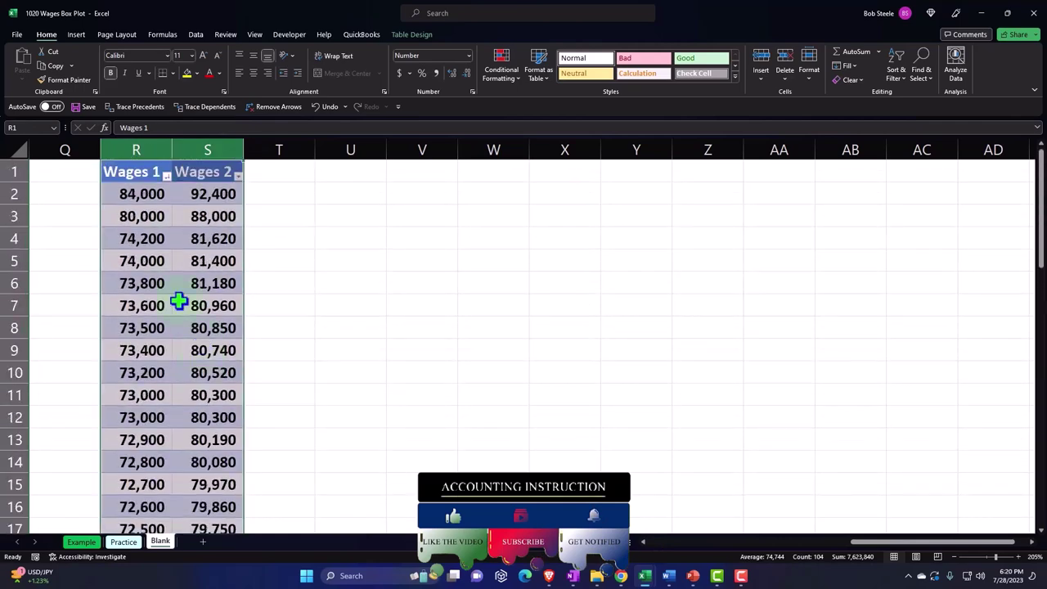
left_click(164, 286)
Step: Insert a Box and Whisker chart from the full Wages 1 and Wages 2 columns, including their headers
left_click_drag(148, 171, 196, 487)
scroll(210, 392, "up", 12)
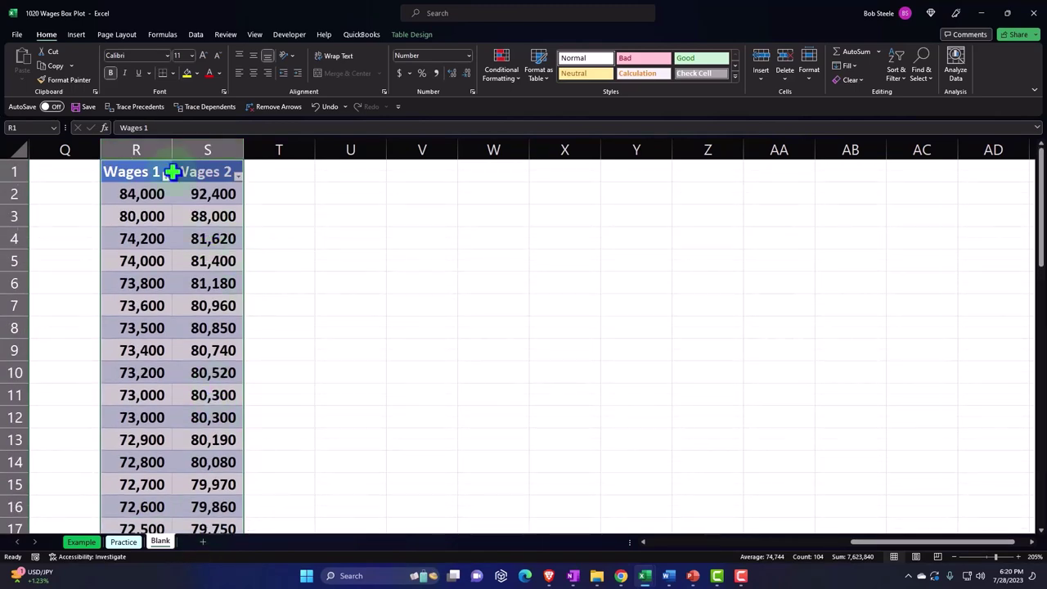
left_click(76, 34)
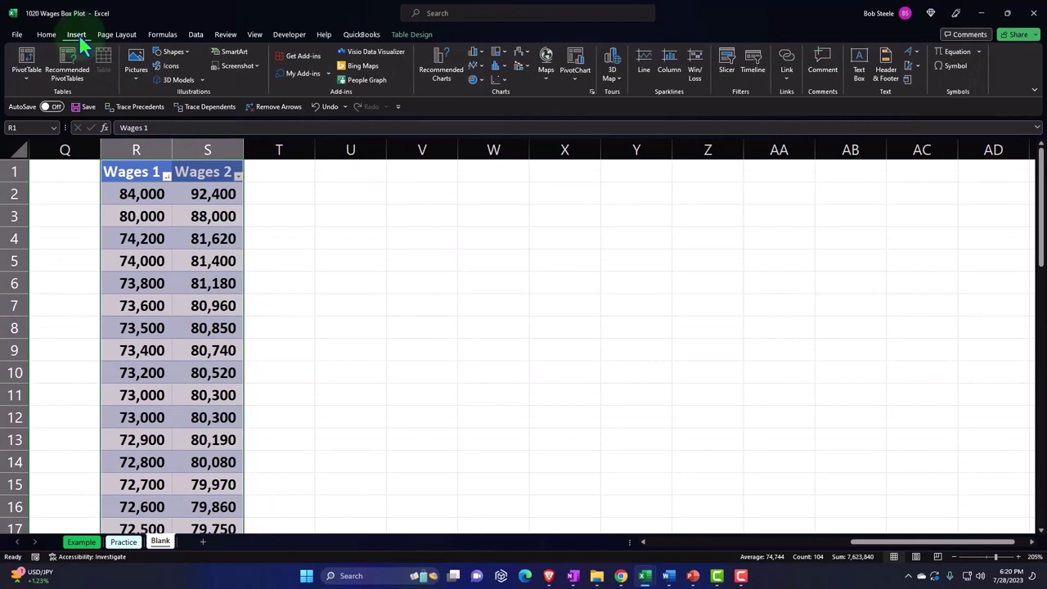
left_click(505, 67)
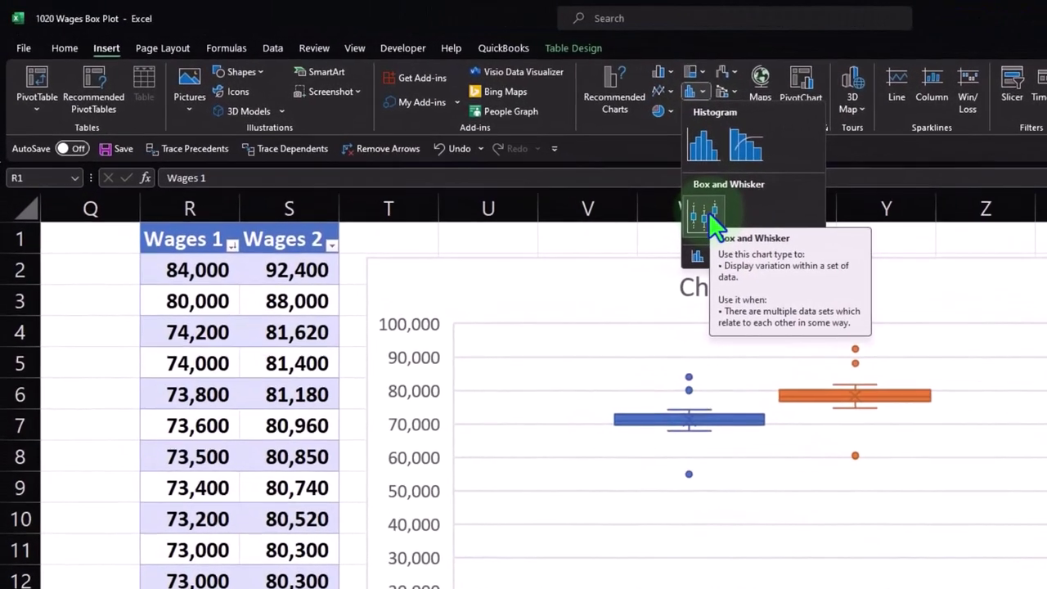
left_click(708, 211)
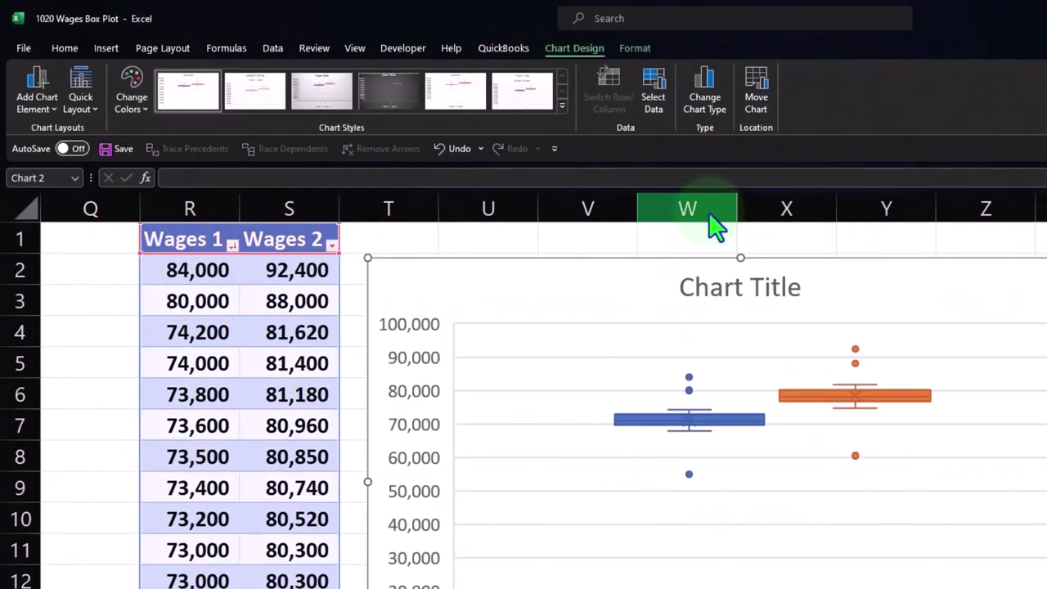
Step: Delete the chart title from the two-series box plot
left_click(713, 298)
left_click(670, 279)
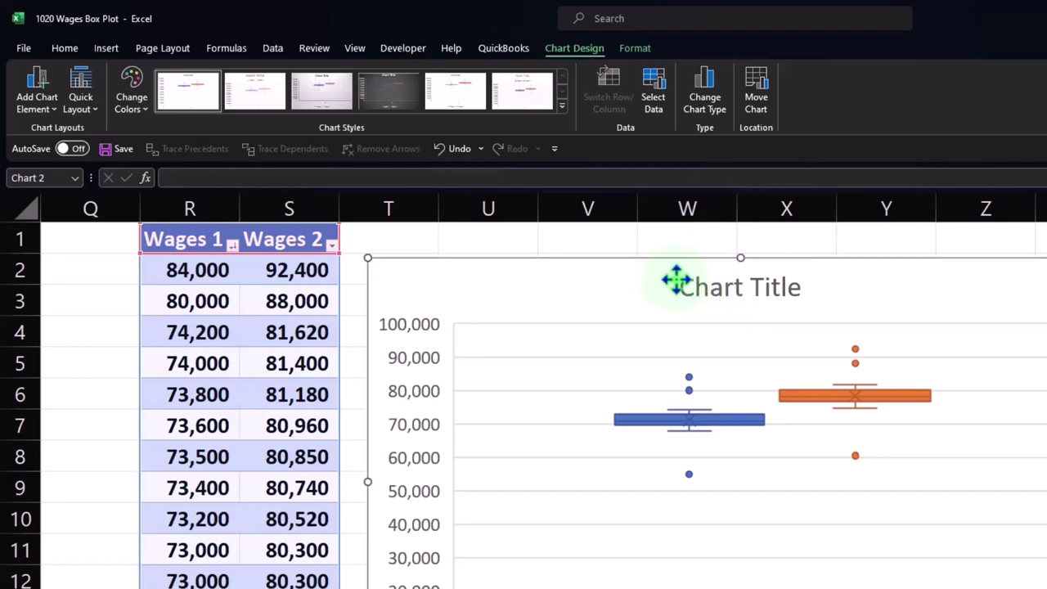
left_click(687, 283)
key("Delete")
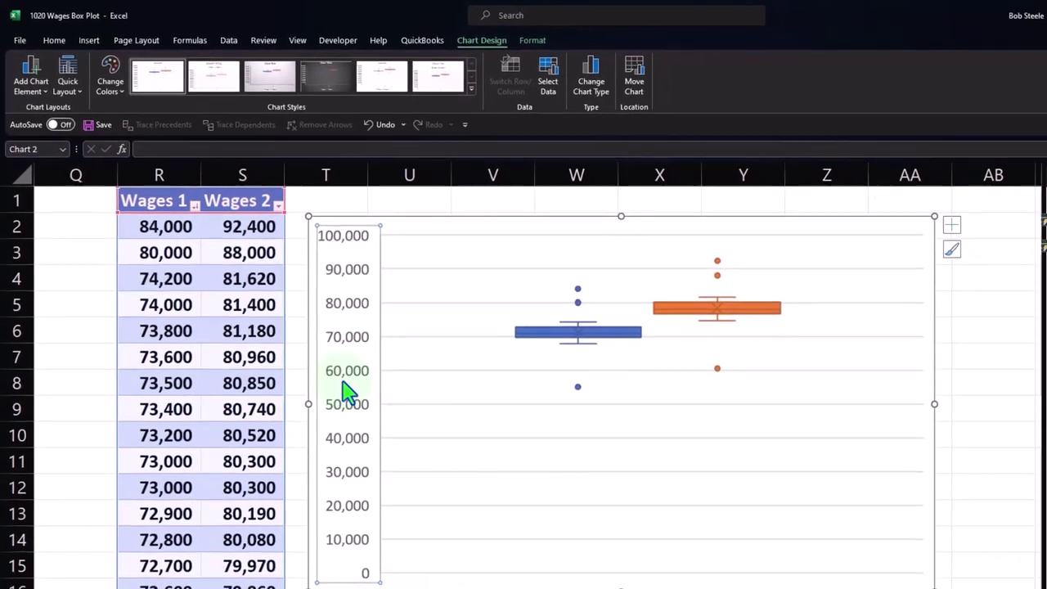
Step: Set the vertical axis bounds to a minimum of 55000 and a maximum of 95000, and widen the chart slightly
double_click(407, 455)
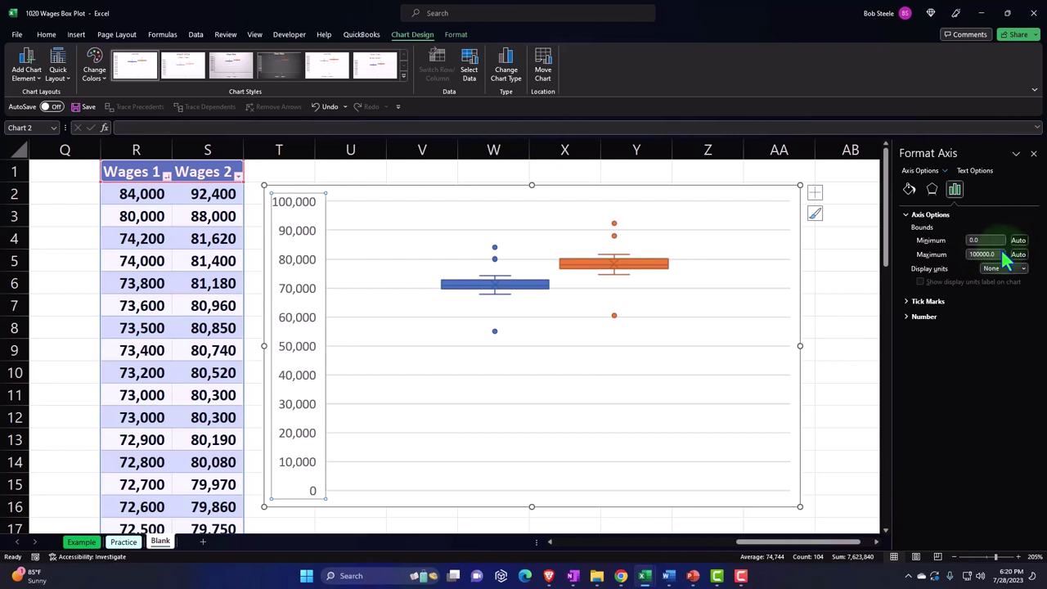
left_click(985, 240)
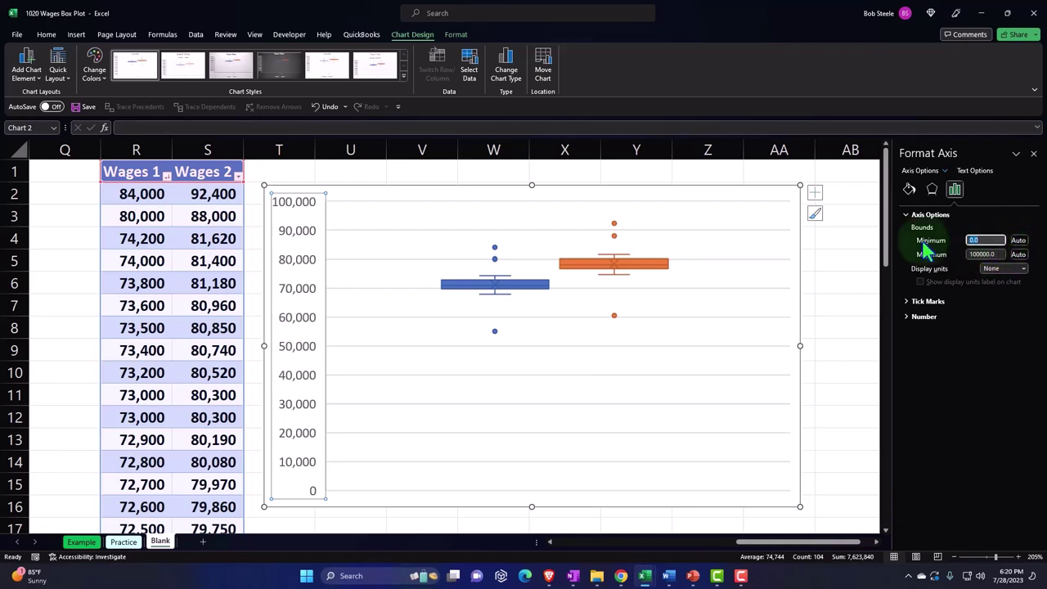
key("Return")
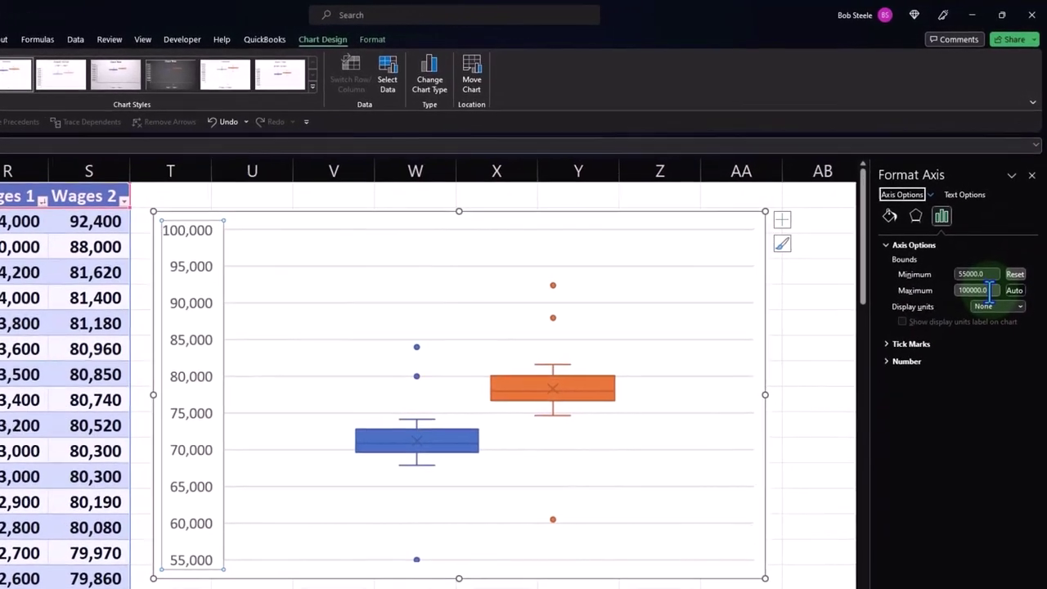
double_click(985, 290)
type("95000")
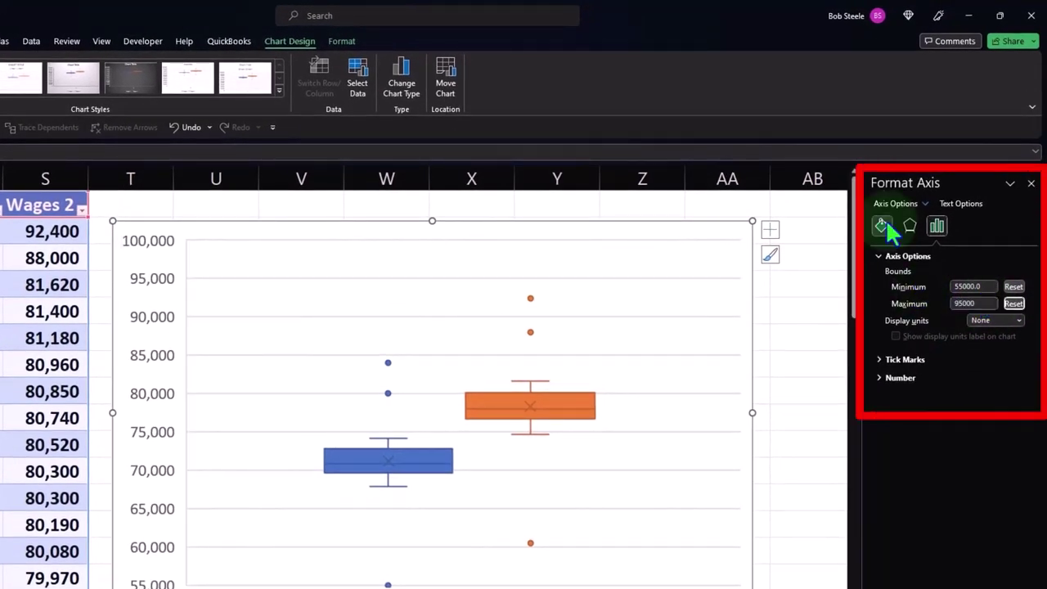
key("Return")
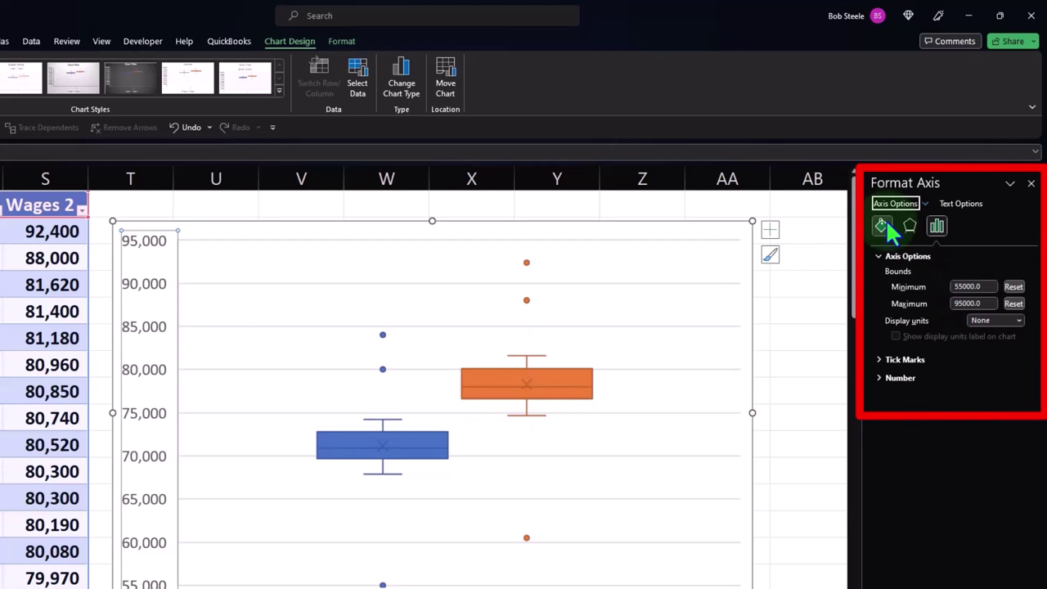
left_click(1030, 183)
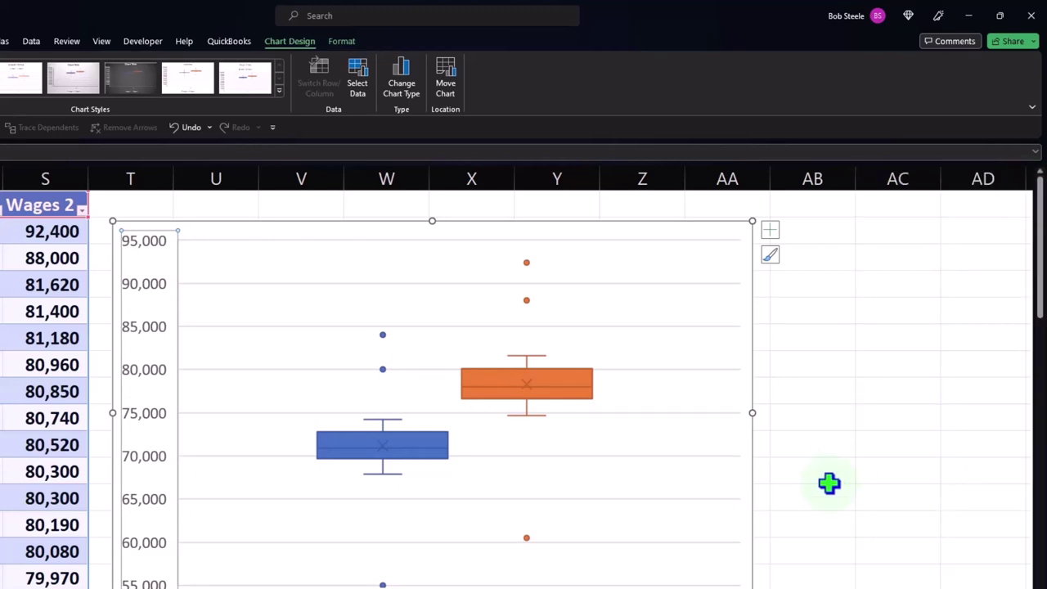
left_click_drag(749, 582, 784, 583)
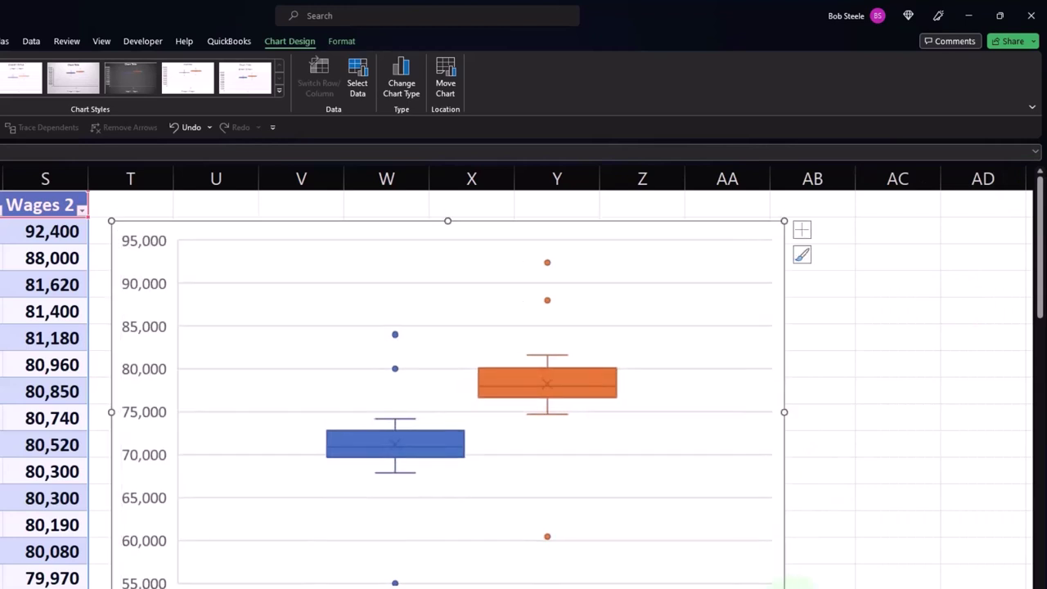
Step: Add axis titles to the chart, remove the horizontal one and rename the vertical one Wages
left_click(802, 230)
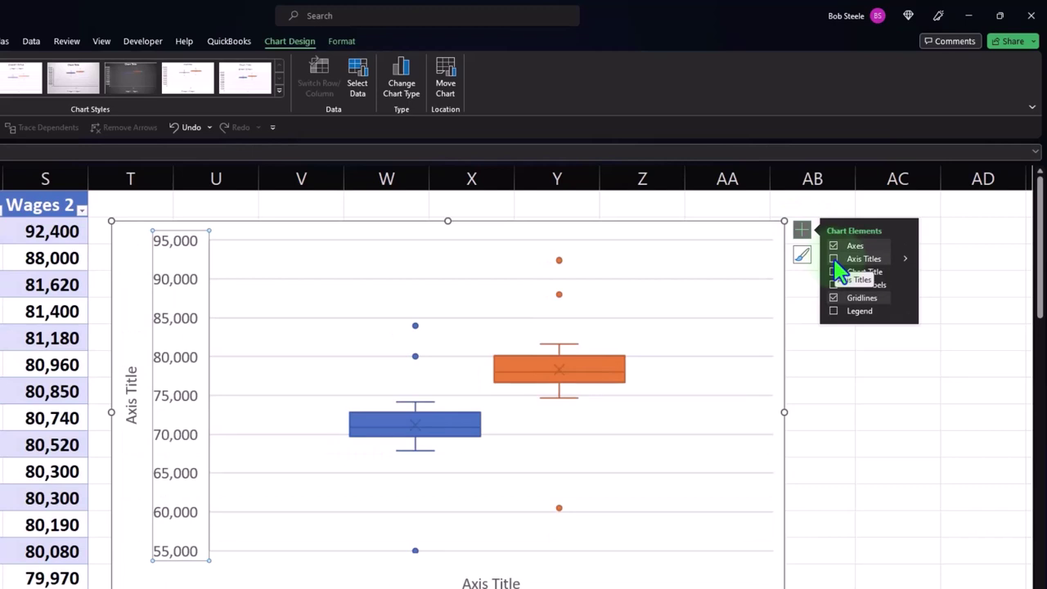
left_click(834, 258)
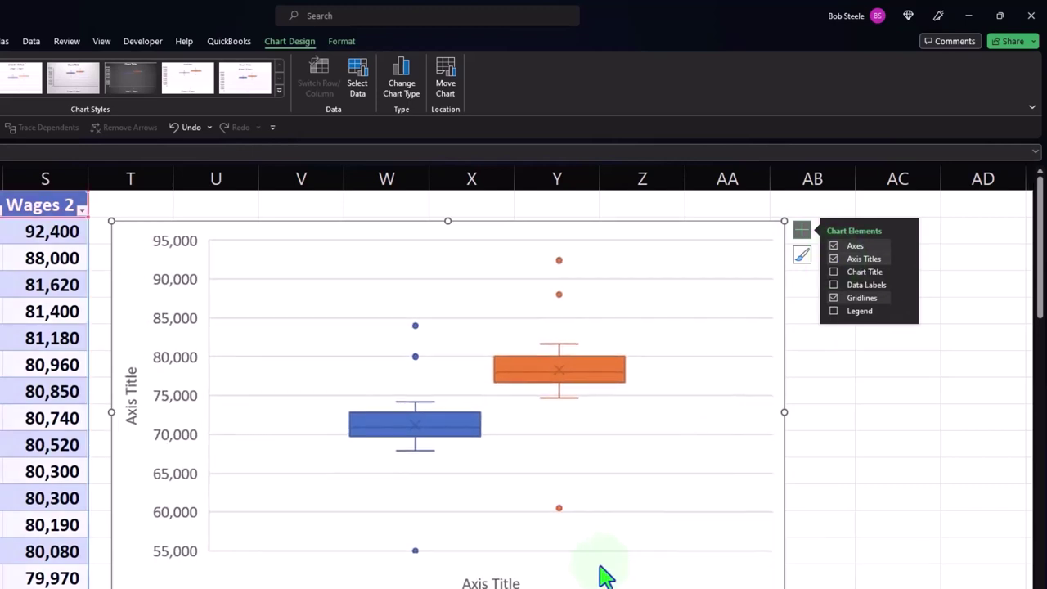
left_click(497, 579)
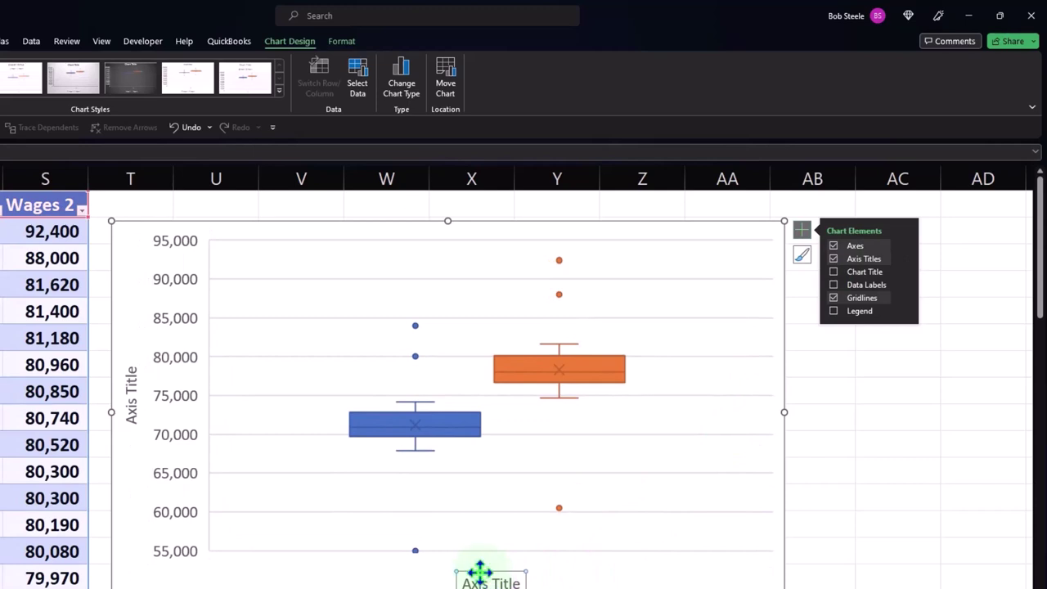
key("Delete")
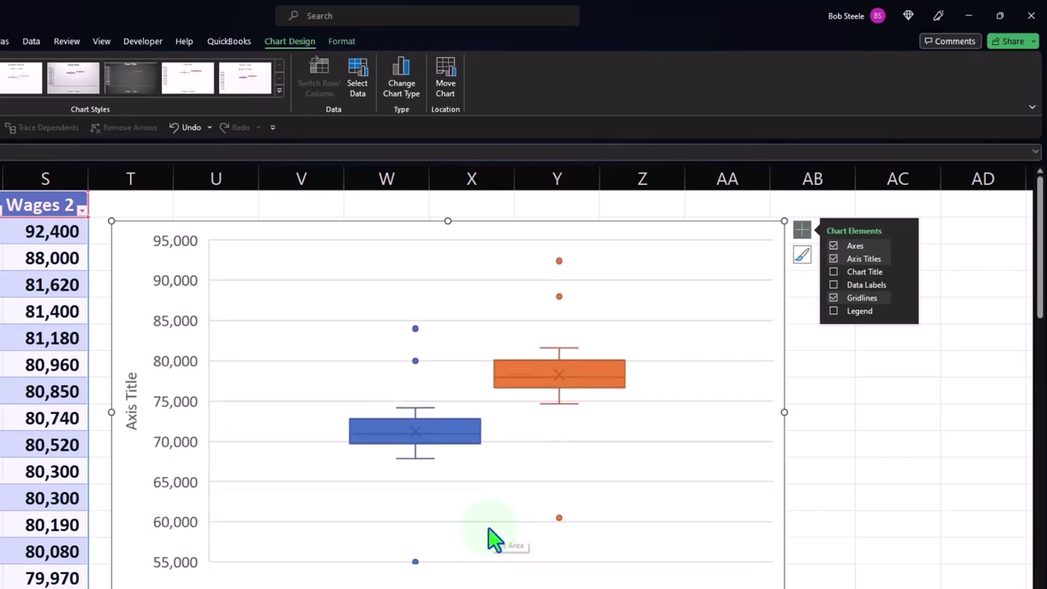
left_click(134, 407)
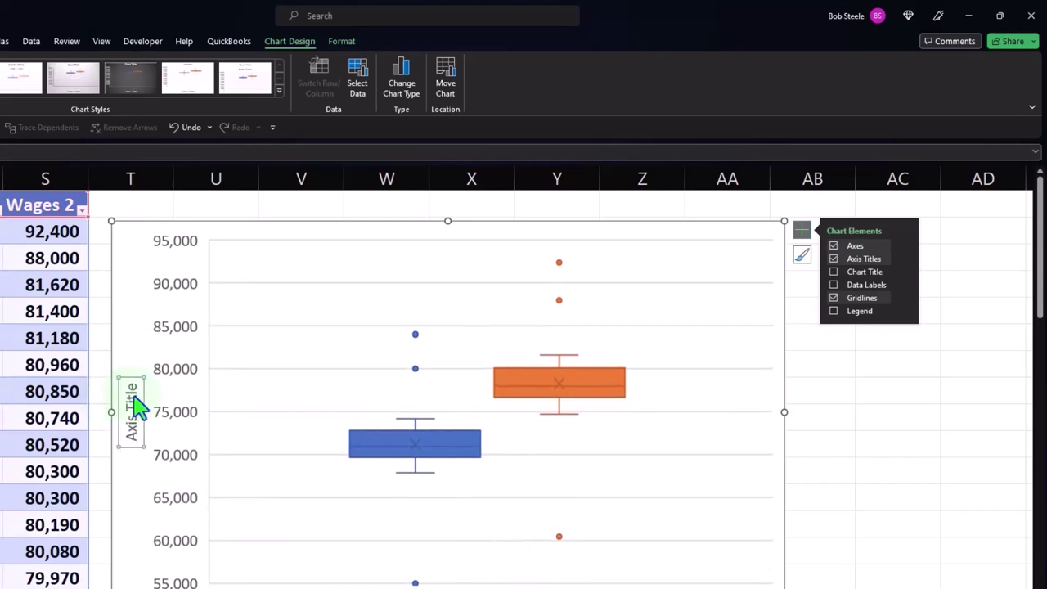
triple_click(134, 406)
type("Wages")
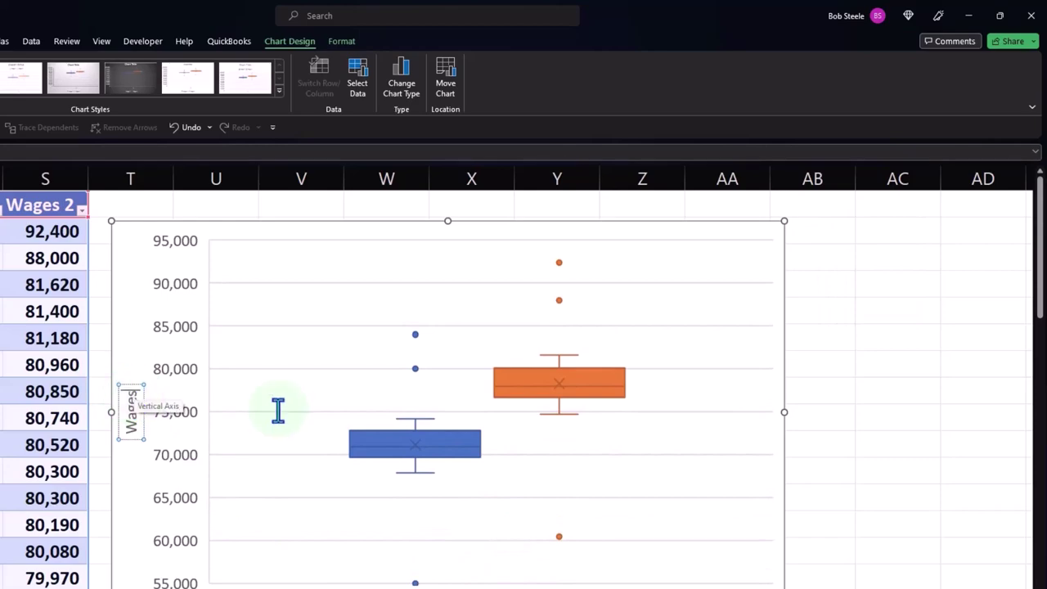
left_click(732, 262)
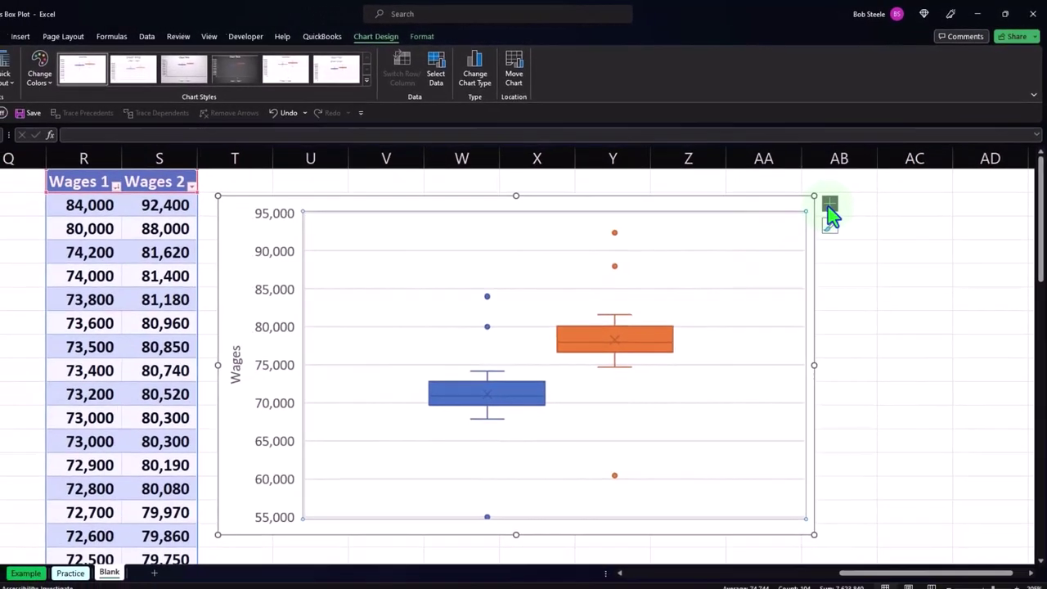
Step: Add data labels to both boxes in the chart, leaving the chart title off
left_click(828, 208)
left_click(859, 240)
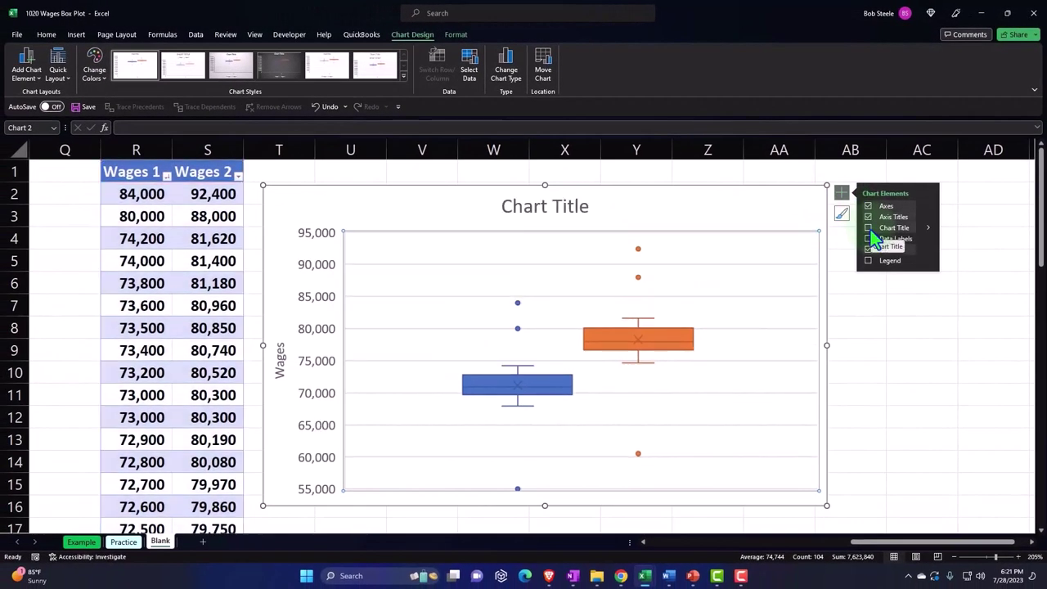
left_click(869, 229)
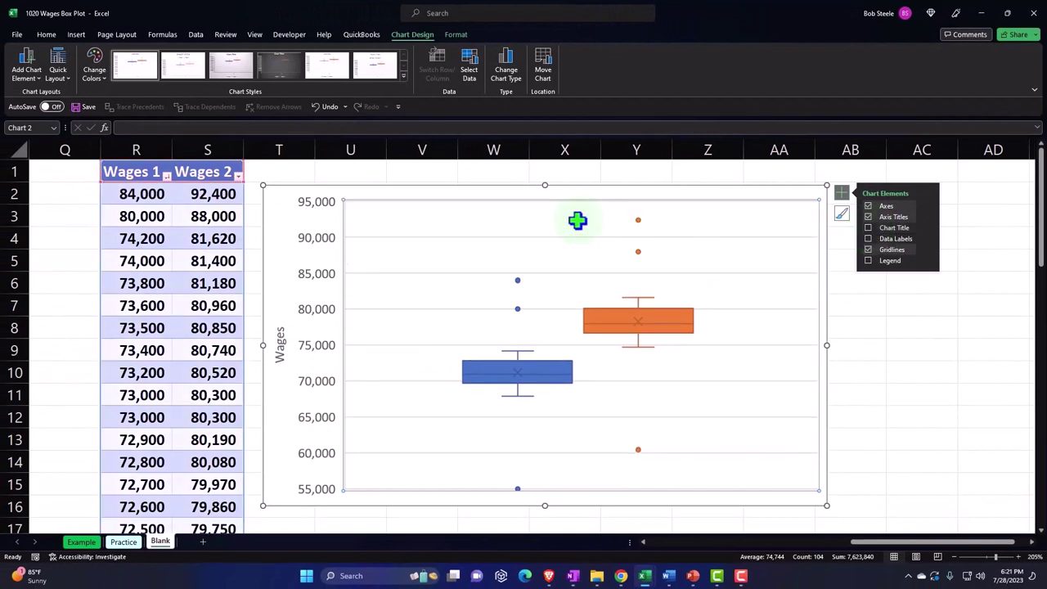
left_click(867, 238)
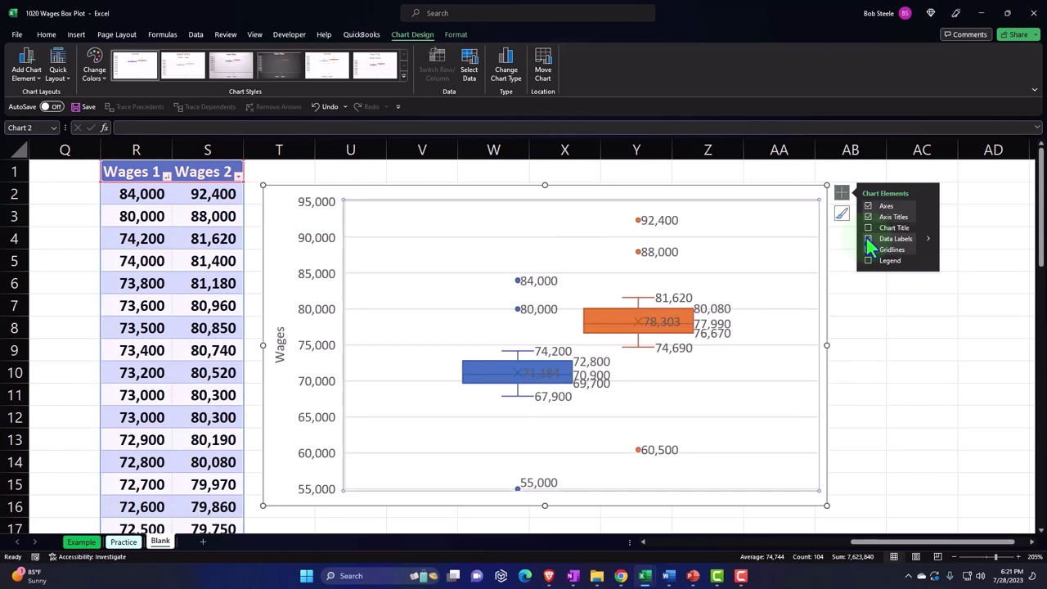
Step: Add a legend to the chart and place it with the Right option
left_click(868, 260)
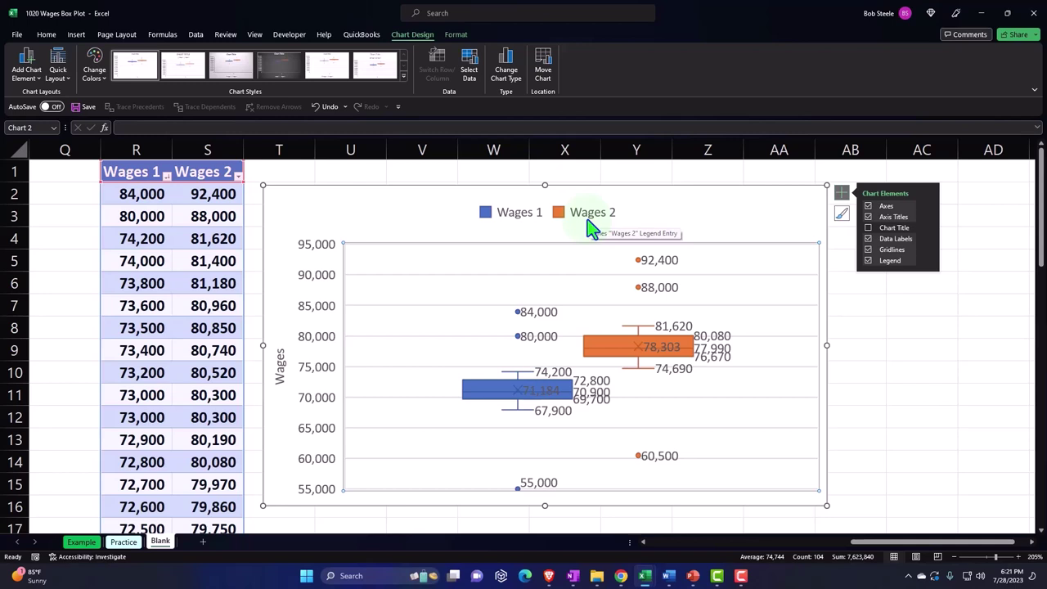
left_click(930, 261)
left_click(955, 264)
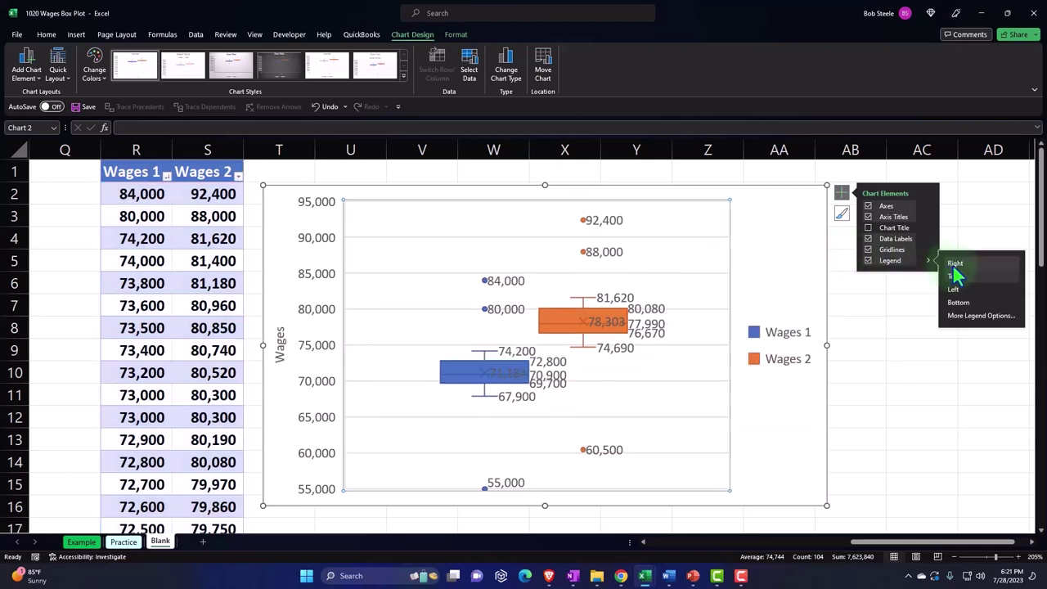
left_click(957, 301)
left_click(912, 381)
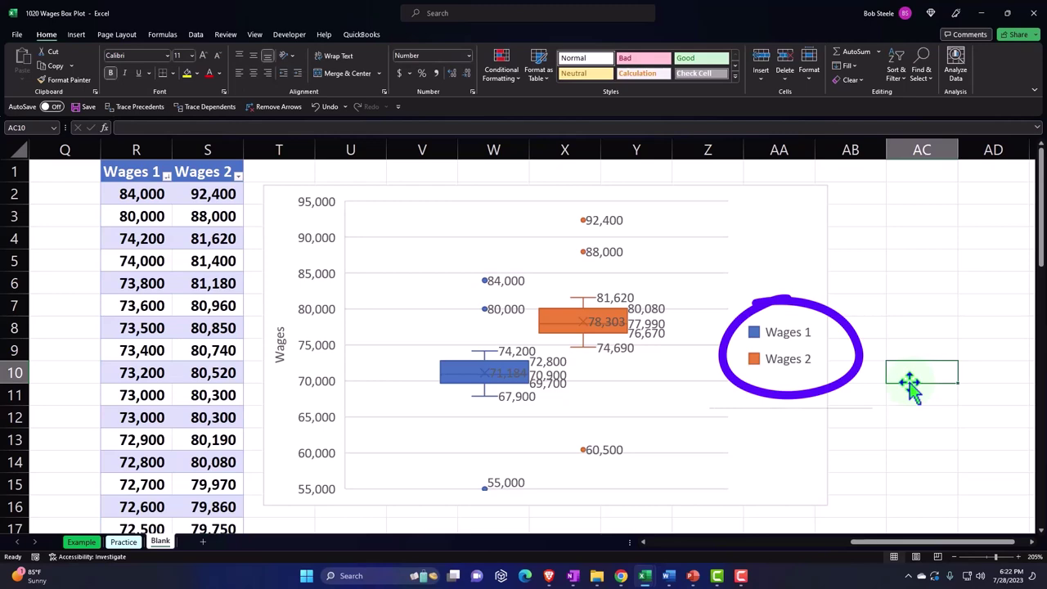
left_click(826, 502)
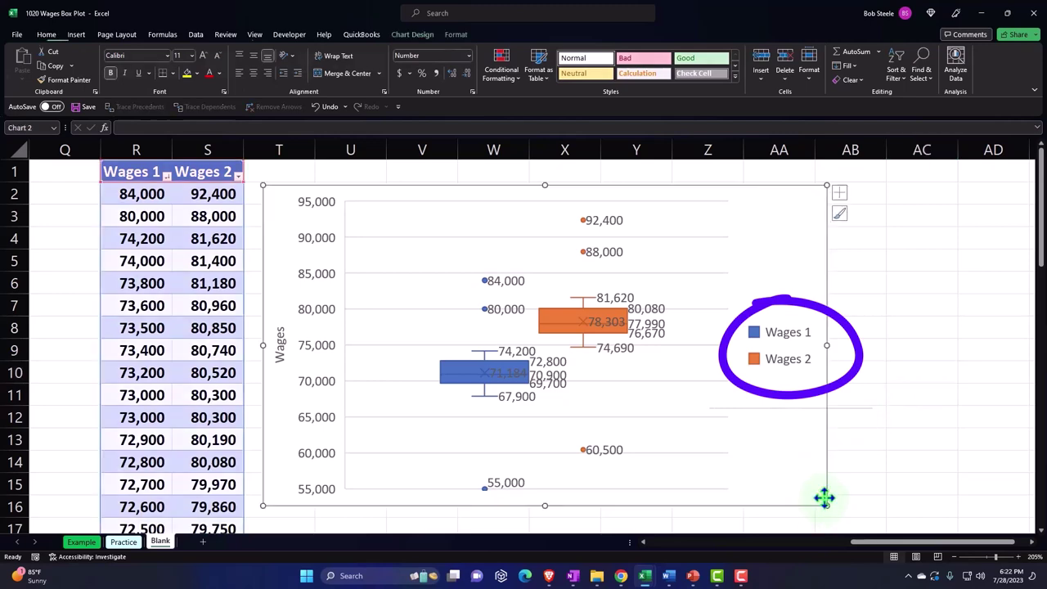
Step: Resize the two-series chart so it ends within column AA and row 16
left_click_drag(825, 504, 952, 503)
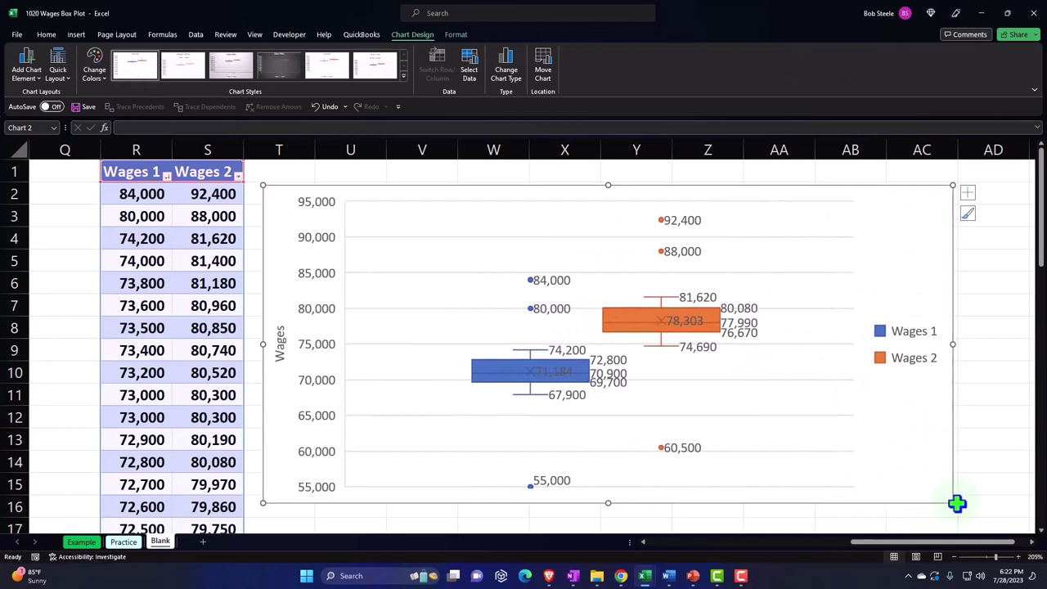
left_click_drag(953, 506, 801, 511)
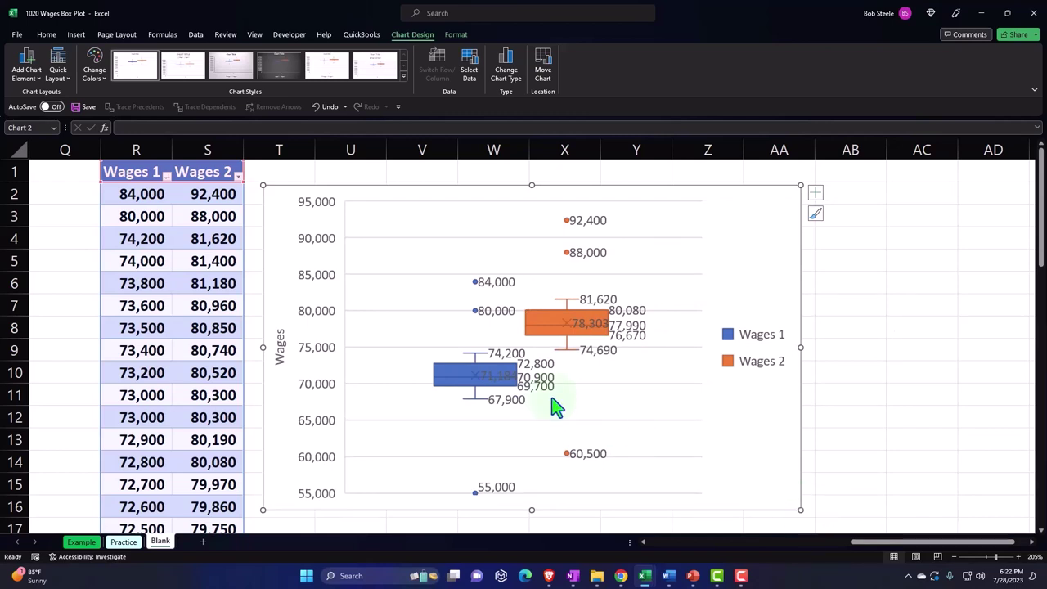
left_click(447, 377)
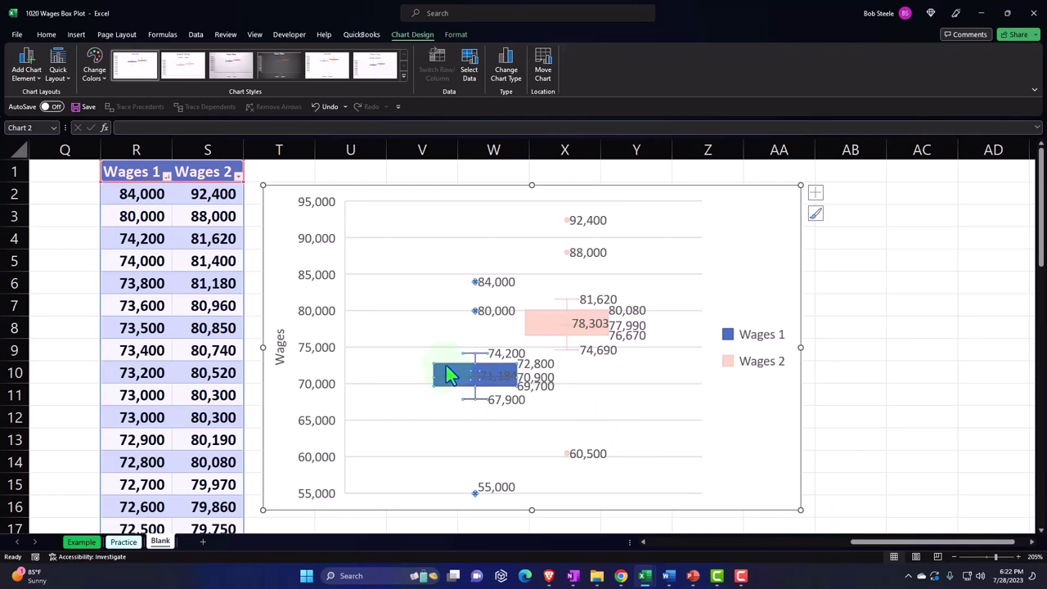
double_click(446, 365)
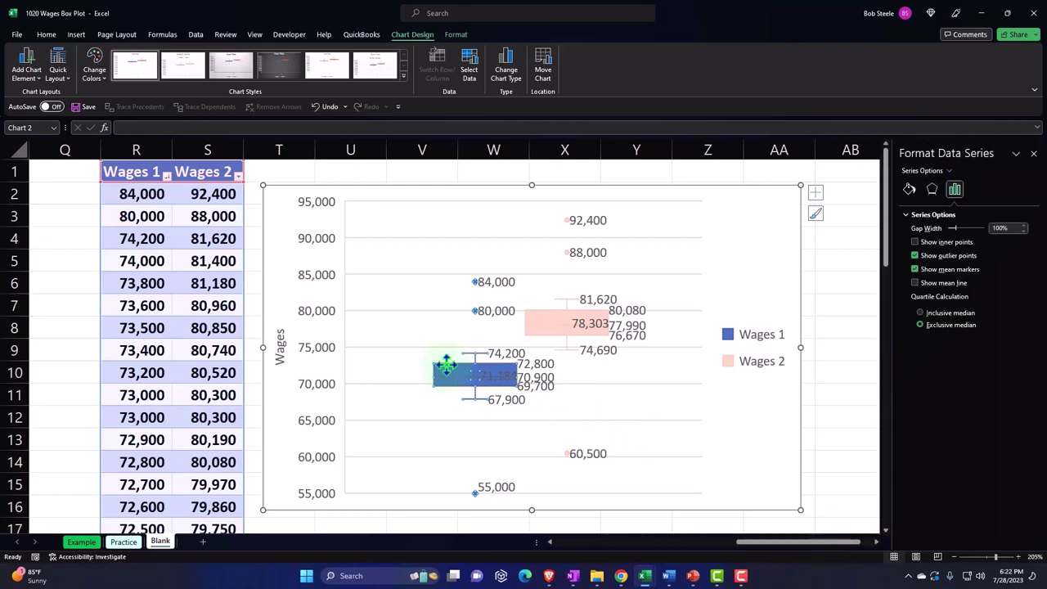
left_click(1034, 155)
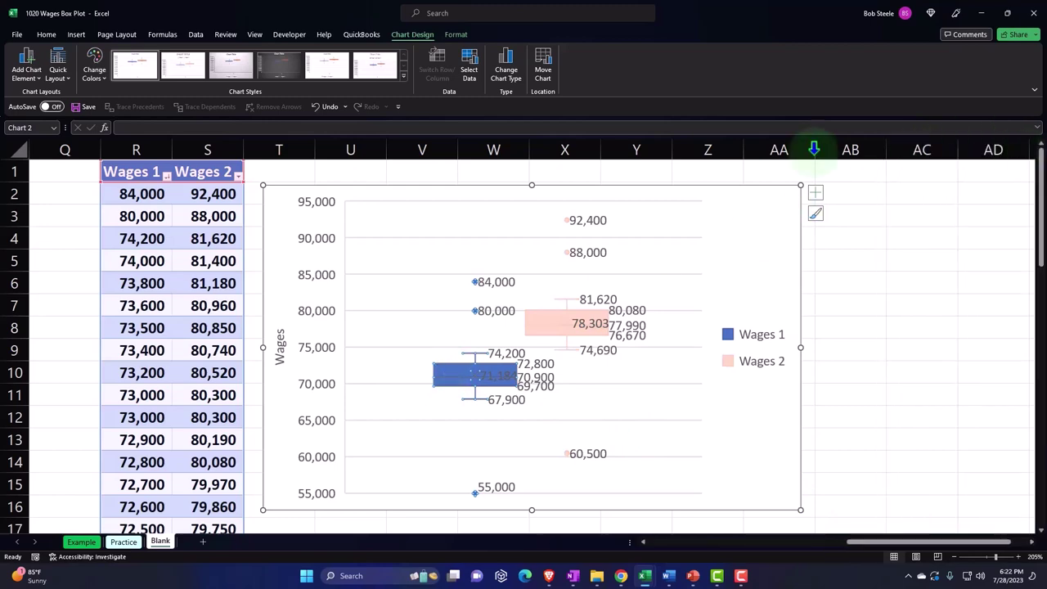
Step: Remove the Wages 2 series from the two-series chart's data source
left_click(471, 80)
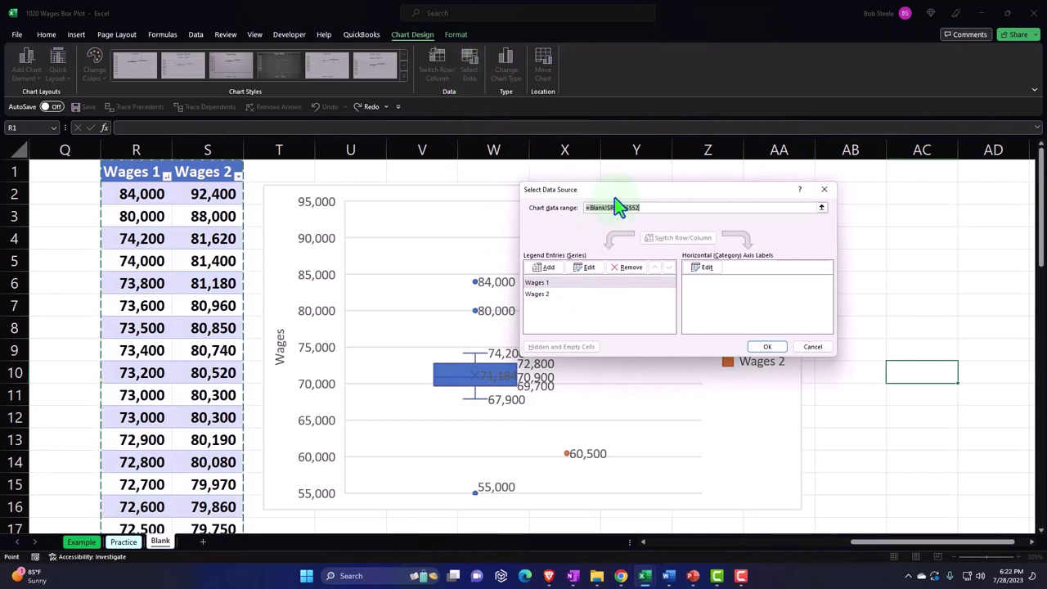
left_click_drag(615, 196, 750, 155)
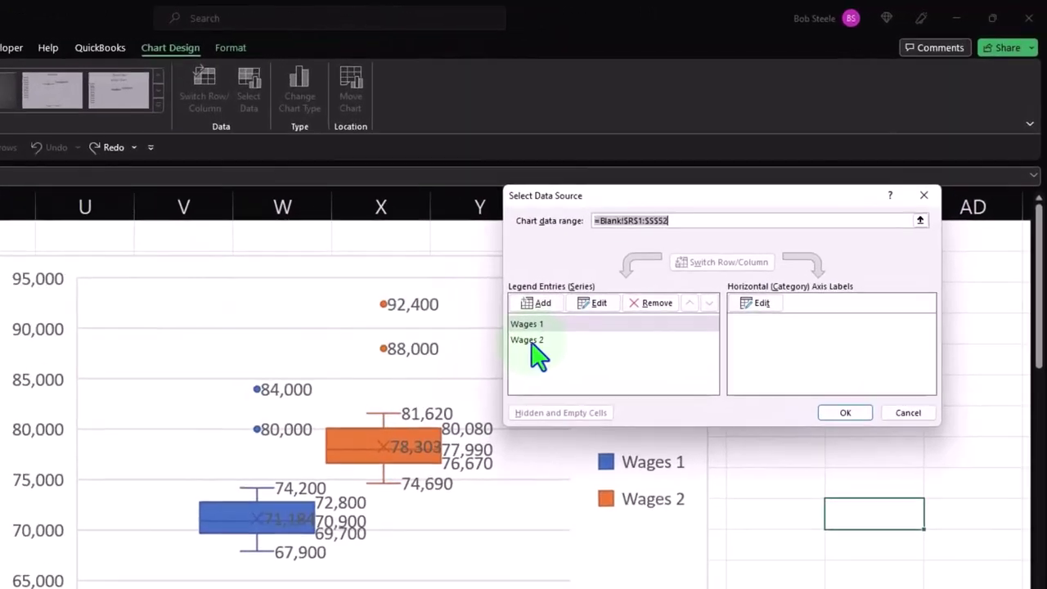
left_click(532, 344)
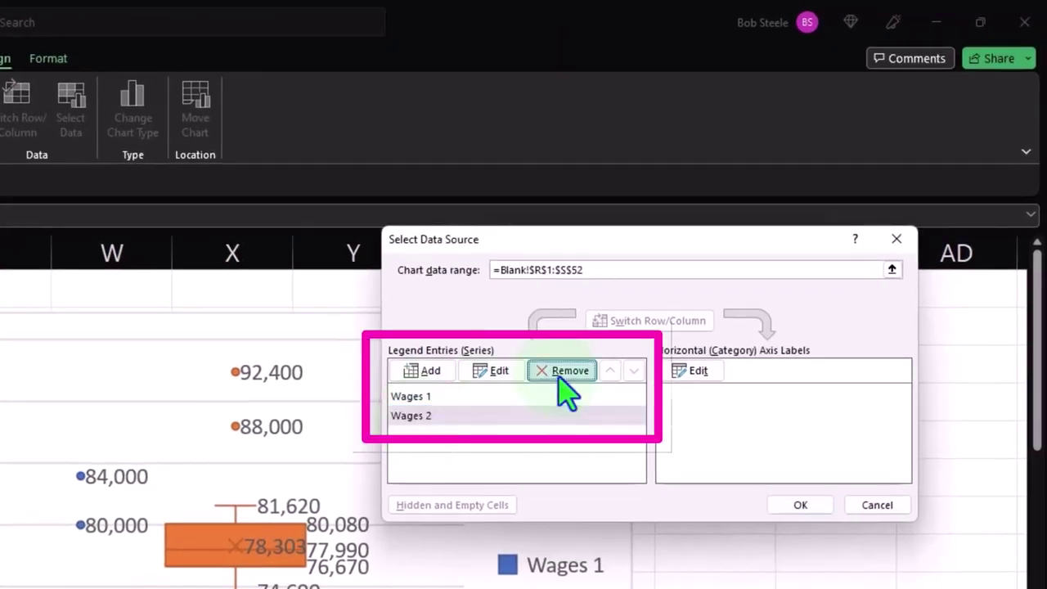
left_click(559, 376)
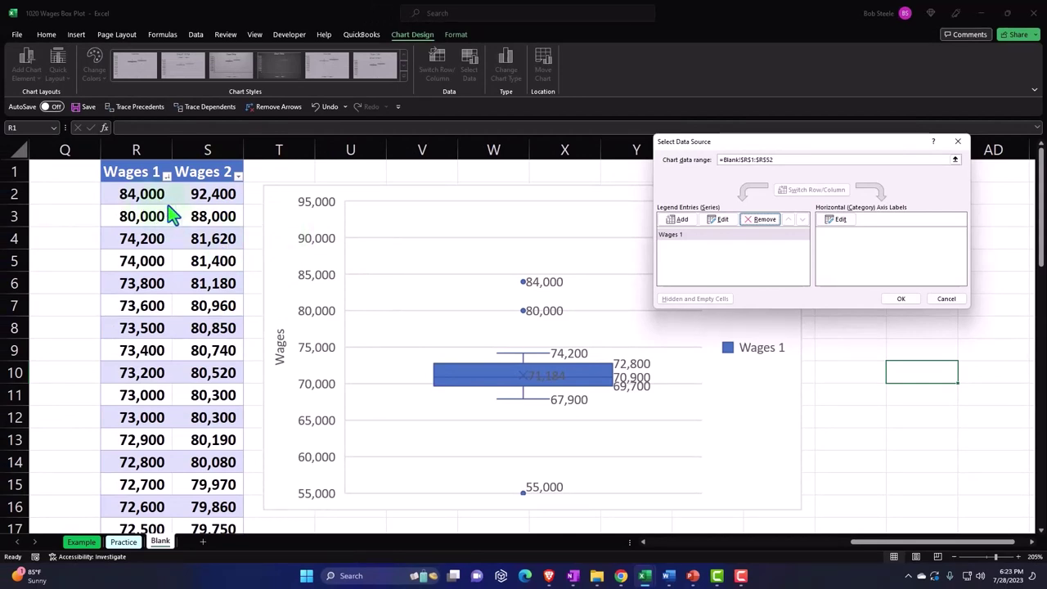
Step: Add a new chart series named Wages 2 and begin choosing its values range from the sheet
left_click(674, 222)
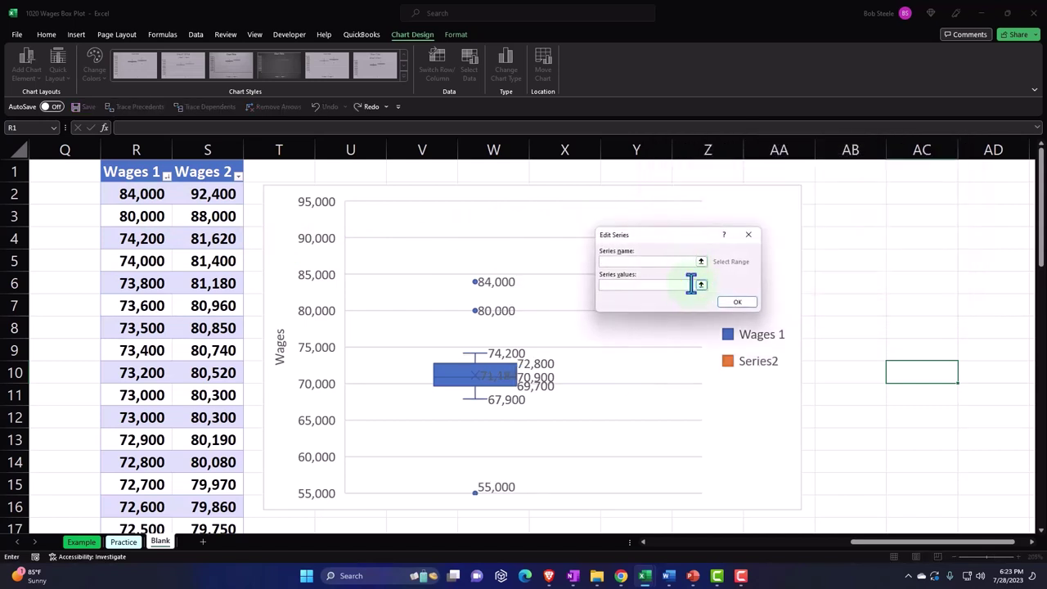
left_click(691, 284)
left_click(633, 262)
type("Wages 2")
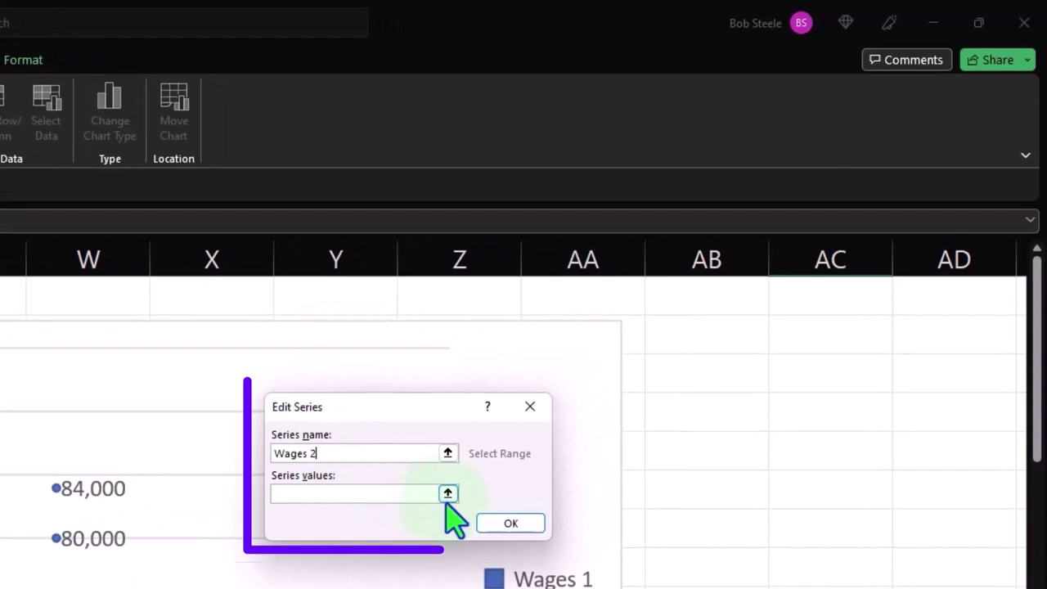
left_click(557, 402)
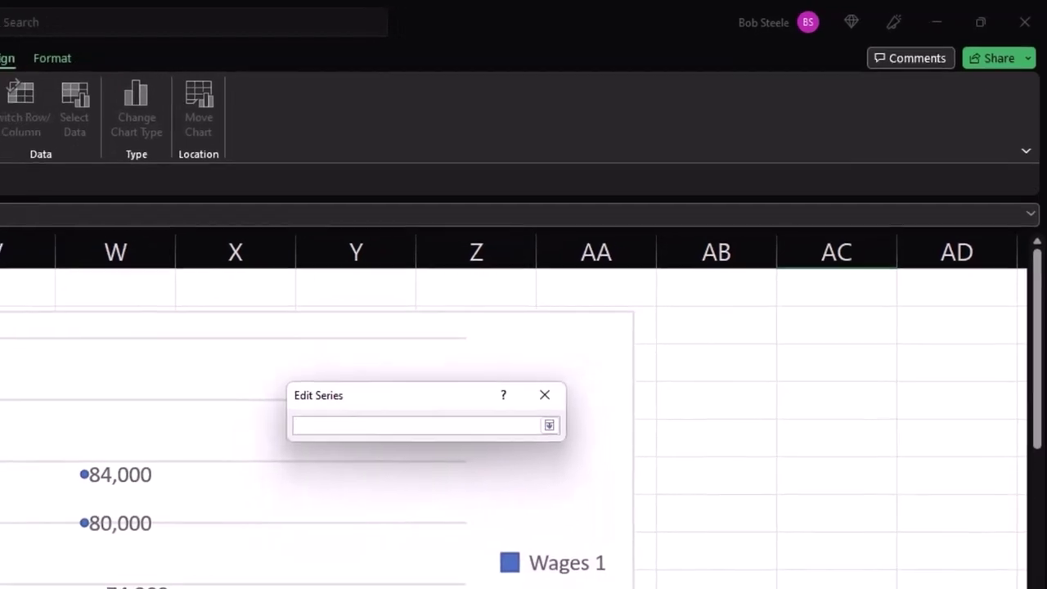
Step: Try cells S2:S52 as the series values, then clear the range reference
mouse_move(207, 193)
left_mouse_down()
mouse_move(217, 265)
mouse_move(185, 547)
mouse_move(204, 570)
mouse_move(222, 253)
mouse_move(207, 194)
left_mouse_up()
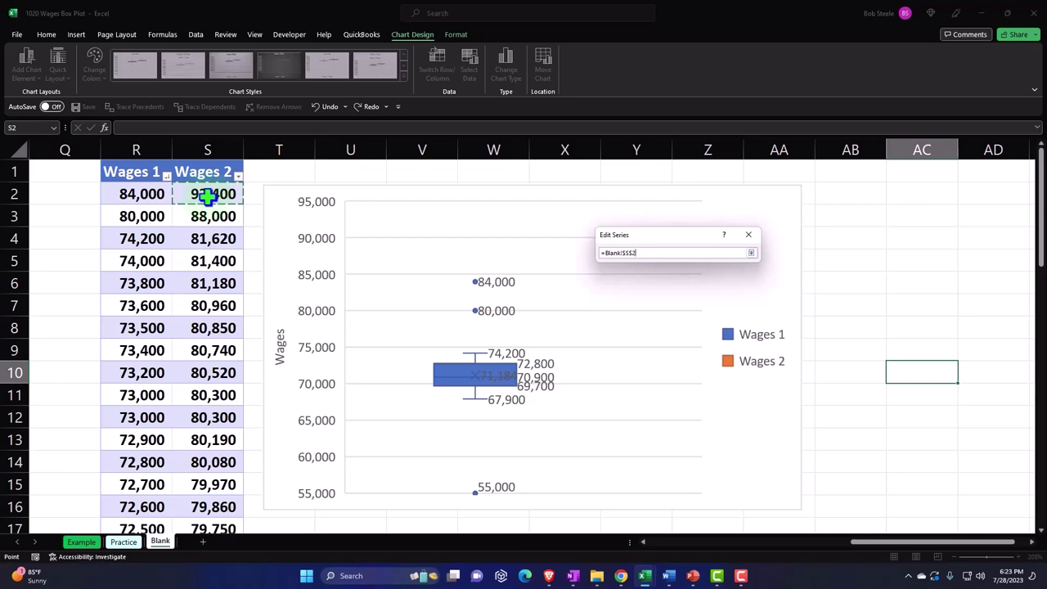
key("ctrl+shift+Down")
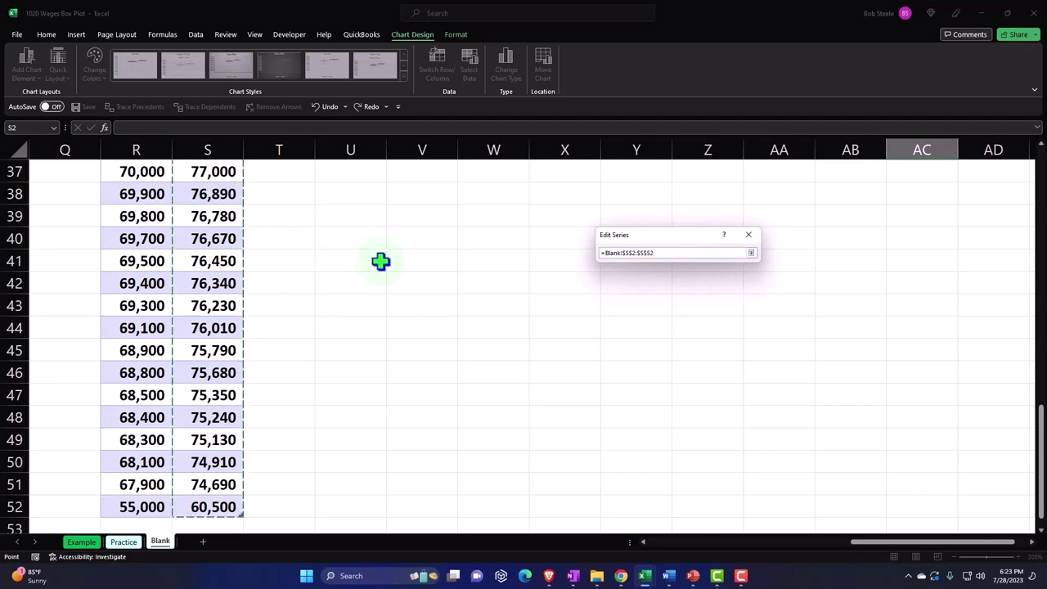
scroll(380, 262, "up", 12)
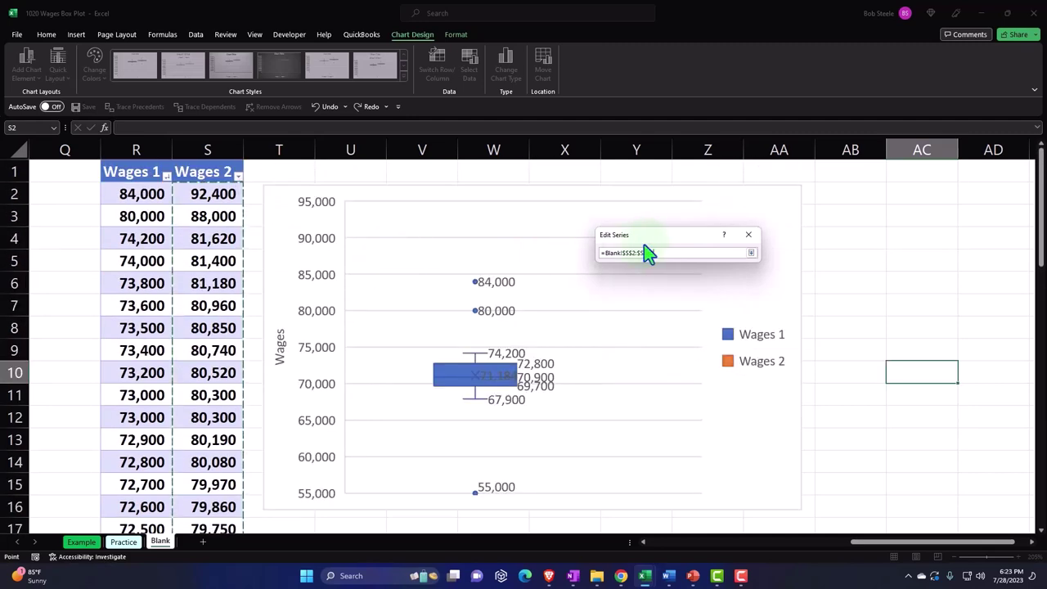
left_click_drag(667, 253, 605, 252)
key("BackSpace")
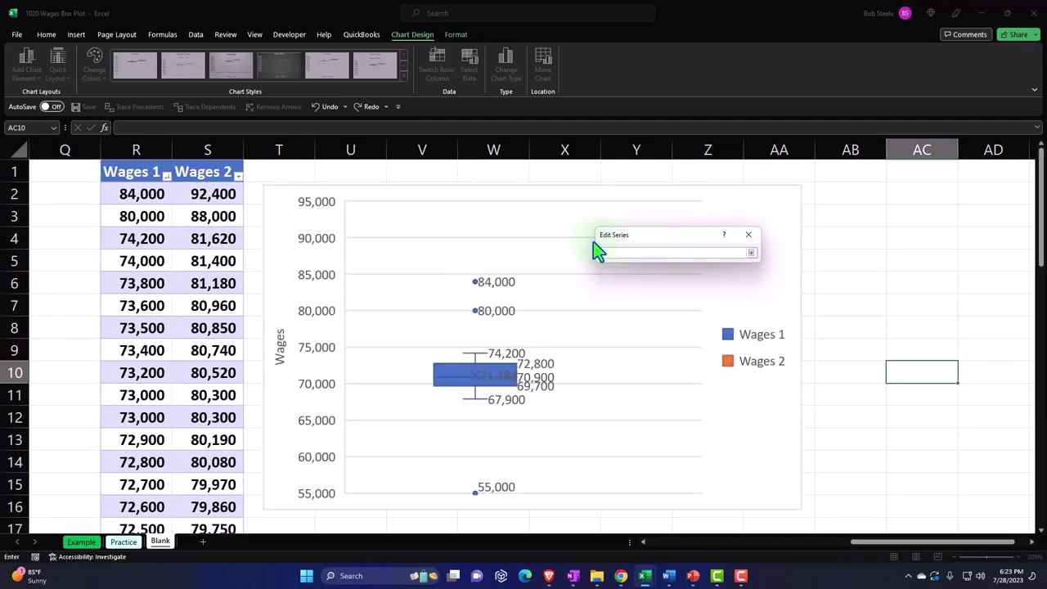
Step: Try picking the Wages 2 values from S2 down to S50, then restart the selection in column S
left_click(205, 193)
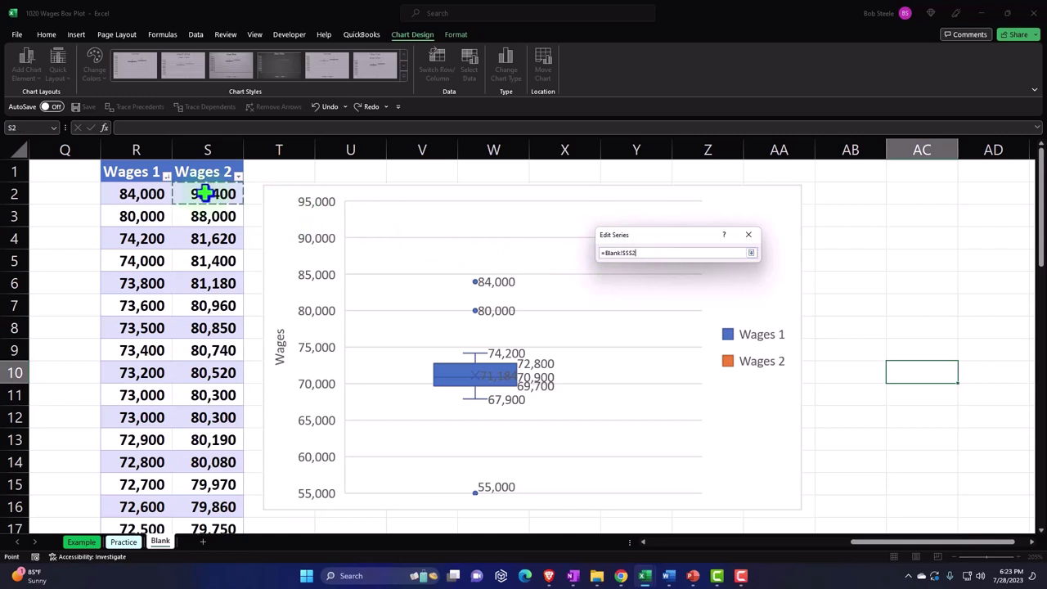
left_click_drag(204, 193, 220, 327)
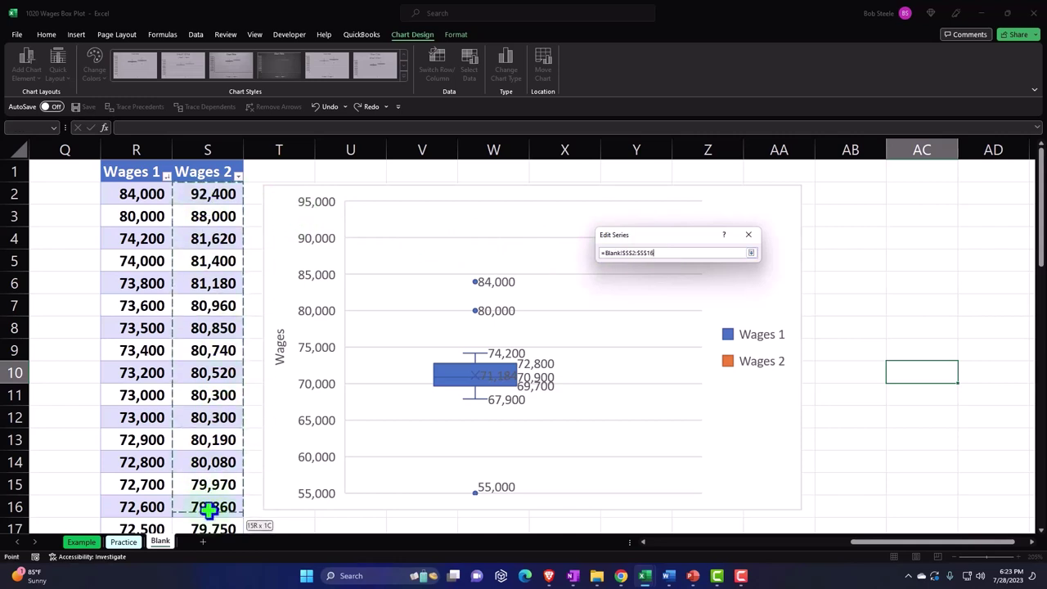
mouse_move(208, 508)
left_mouse_down()
mouse_move(210, 565)
mouse_move(221, 521)
left_mouse_up()
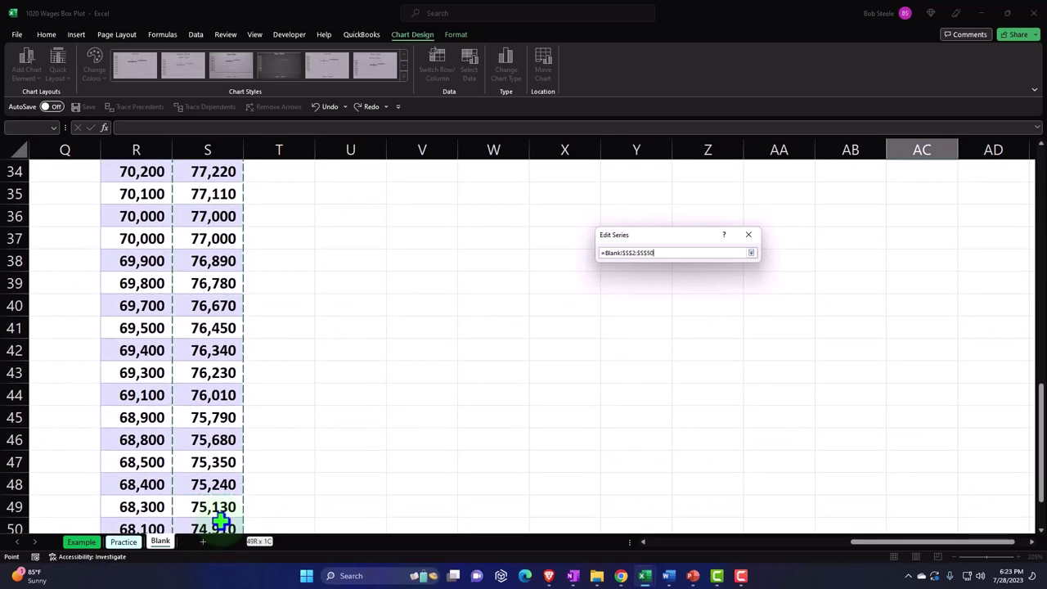
scroll(222, 507, "up", 11)
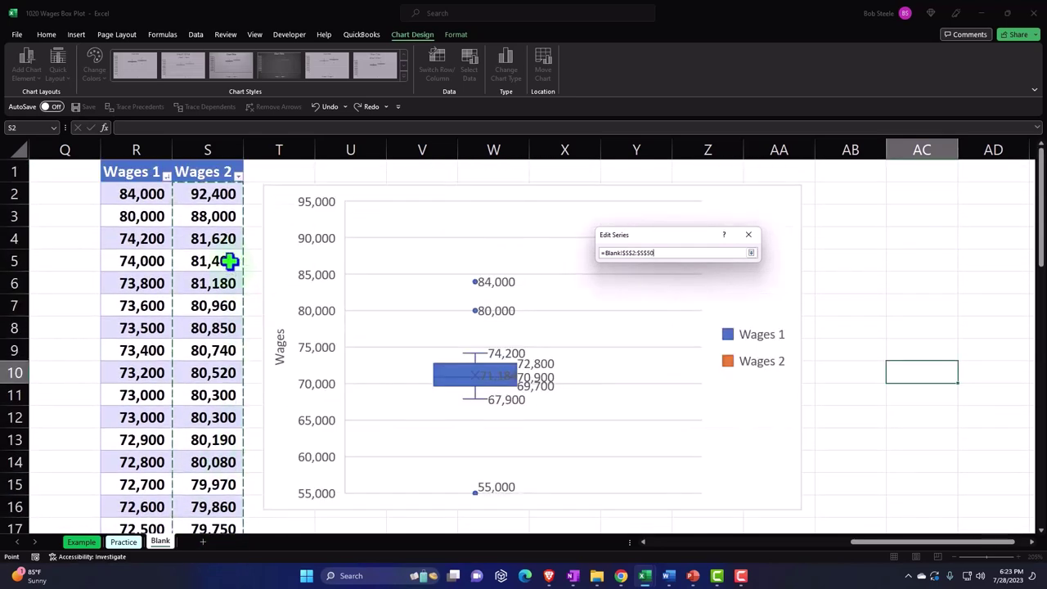
left_click(214, 231)
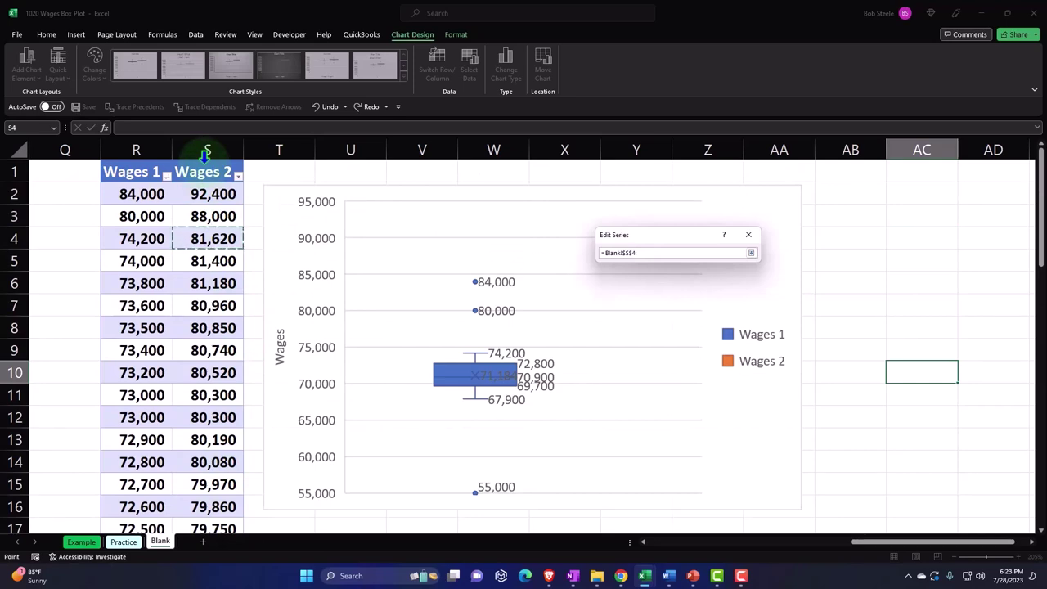
Step: Set the Wages 2 series values to cells S2:S52 on the Blank sheet and apply the series to the chart
left_click(205, 192)
key("ctrl+shift+Down")
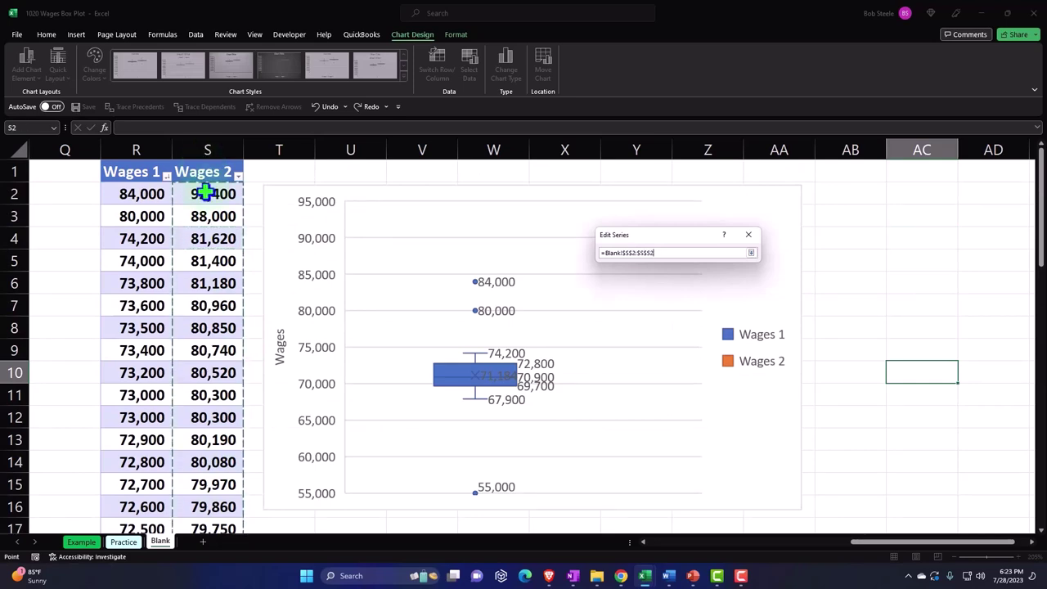
scroll(210, 238, "down", 15)
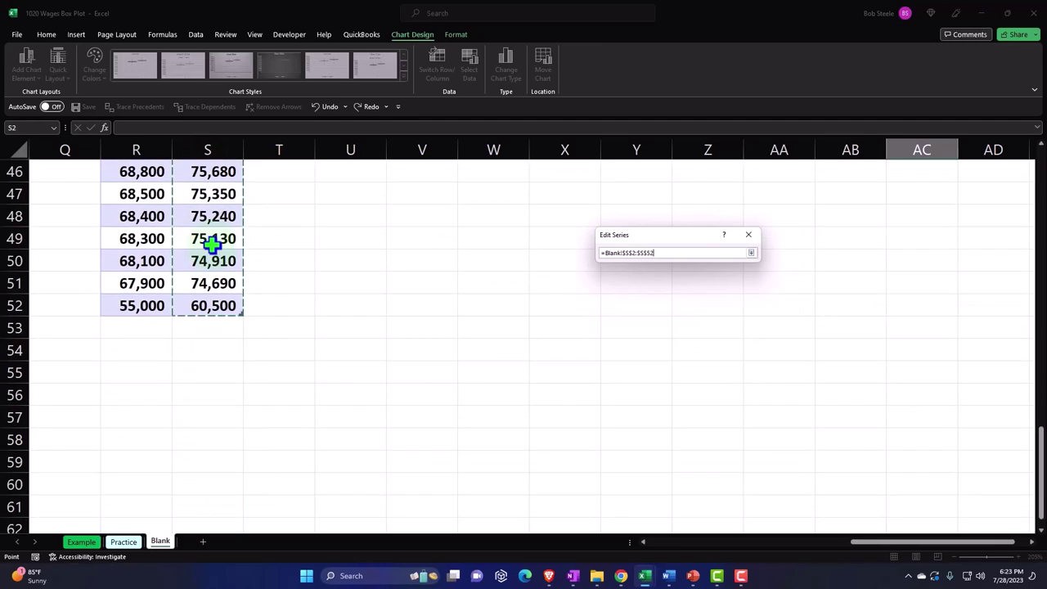
scroll(211, 243, "up", 5)
scroll(211, 242, "up", 10)
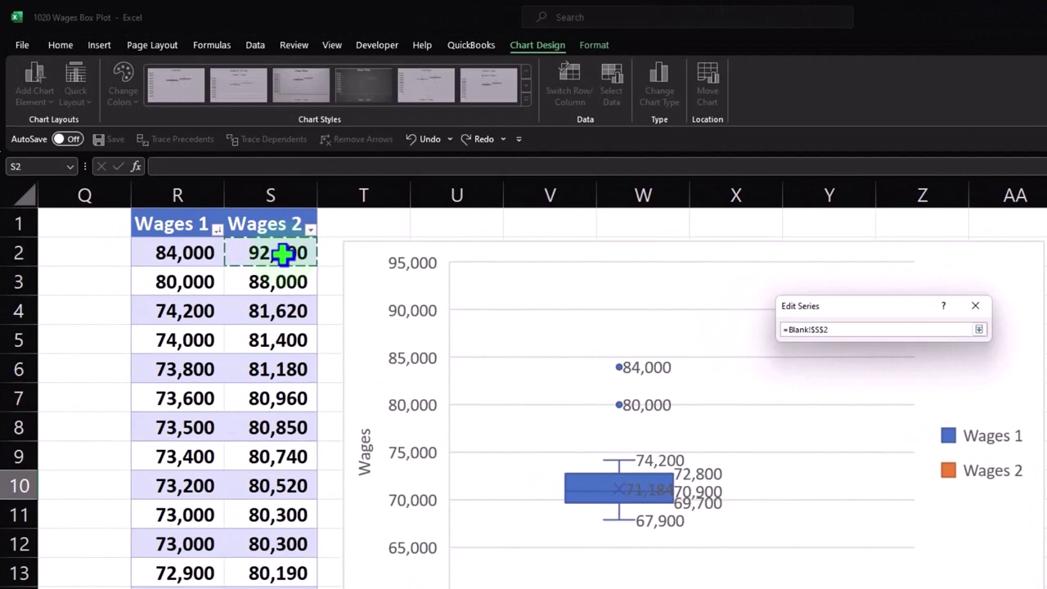
key("ctrl+shift+Down")
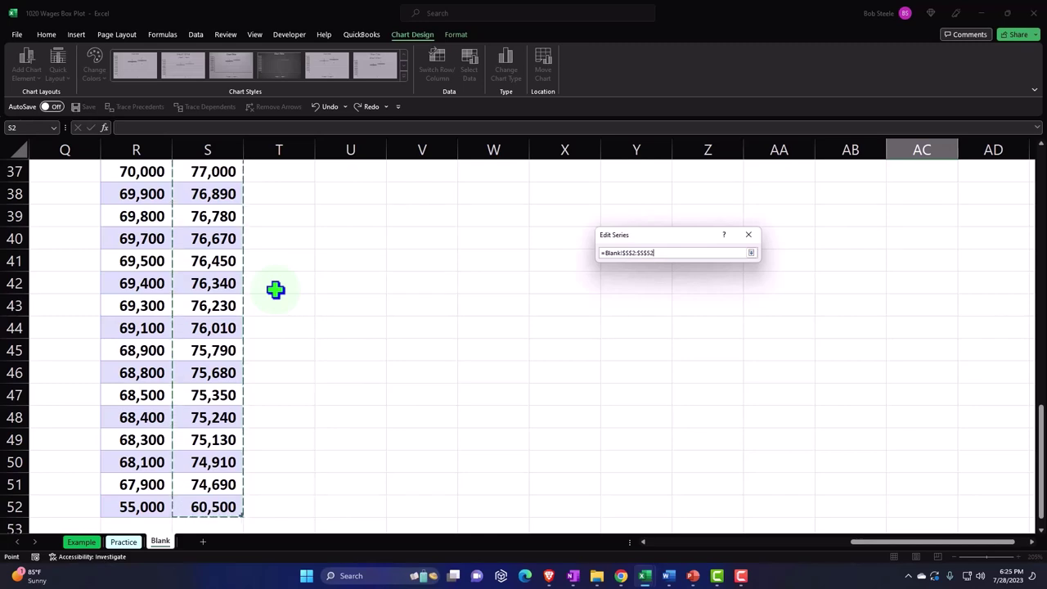
scroll(275, 289, "up", 12)
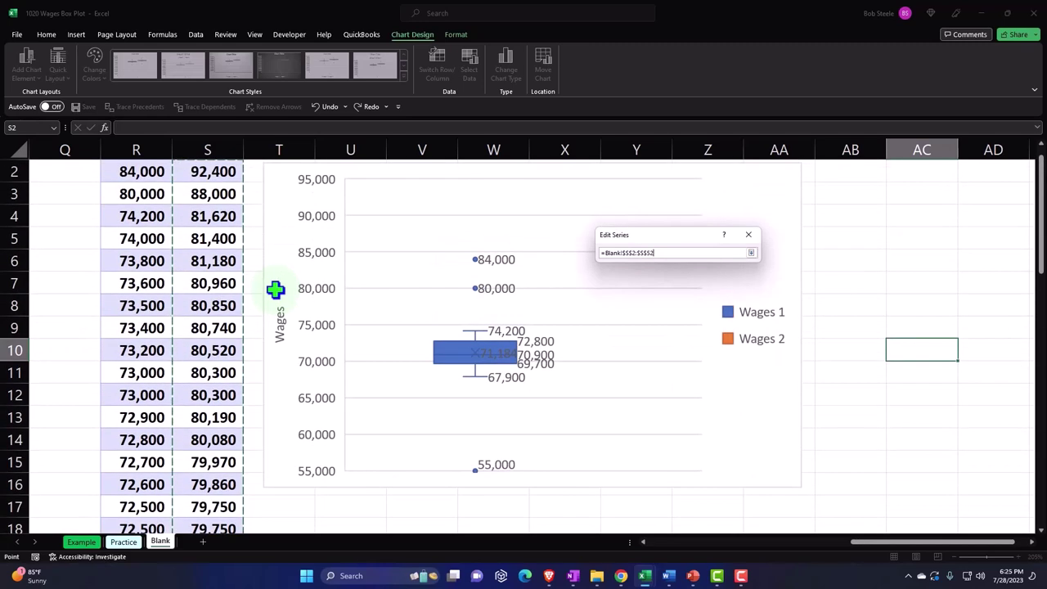
scroll(275, 289, "up", 1)
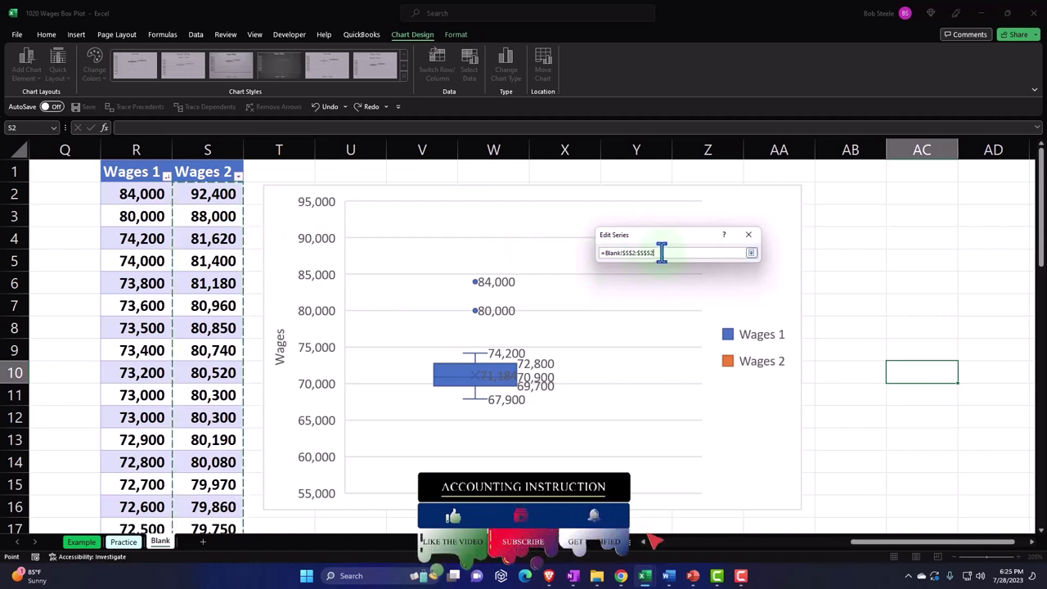
key("Return")
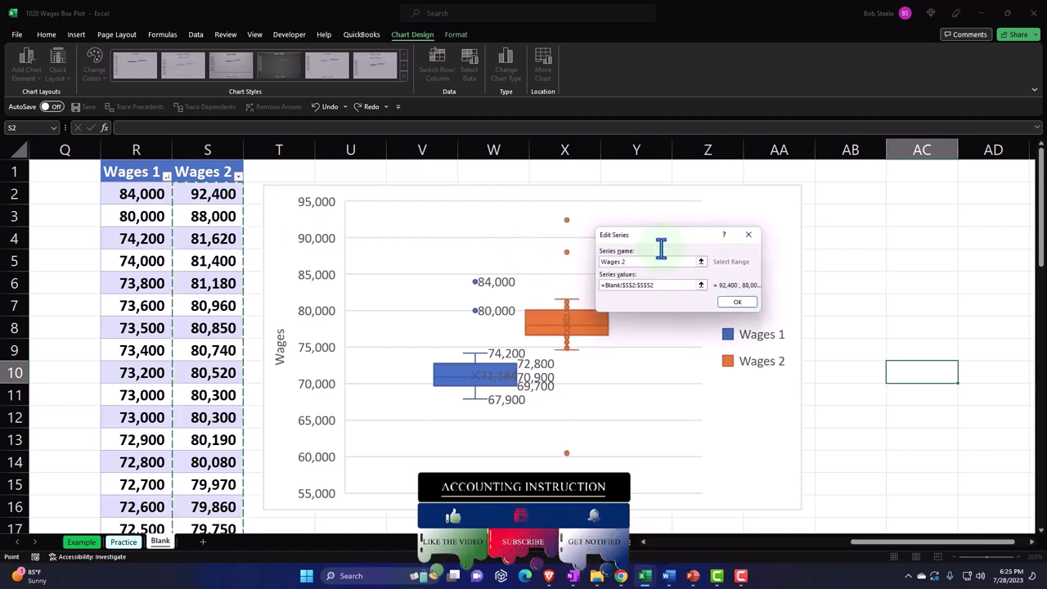
left_click(736, 302)
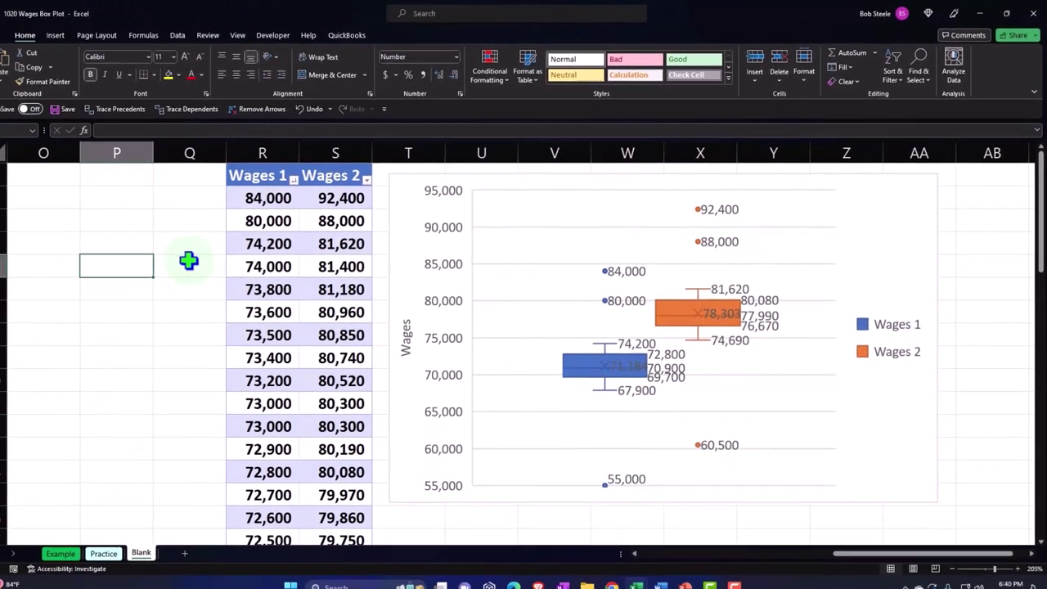
Step: Return to column A to view the original Wages data and its single-series box plot
scroll(207, 254, "left", 3)
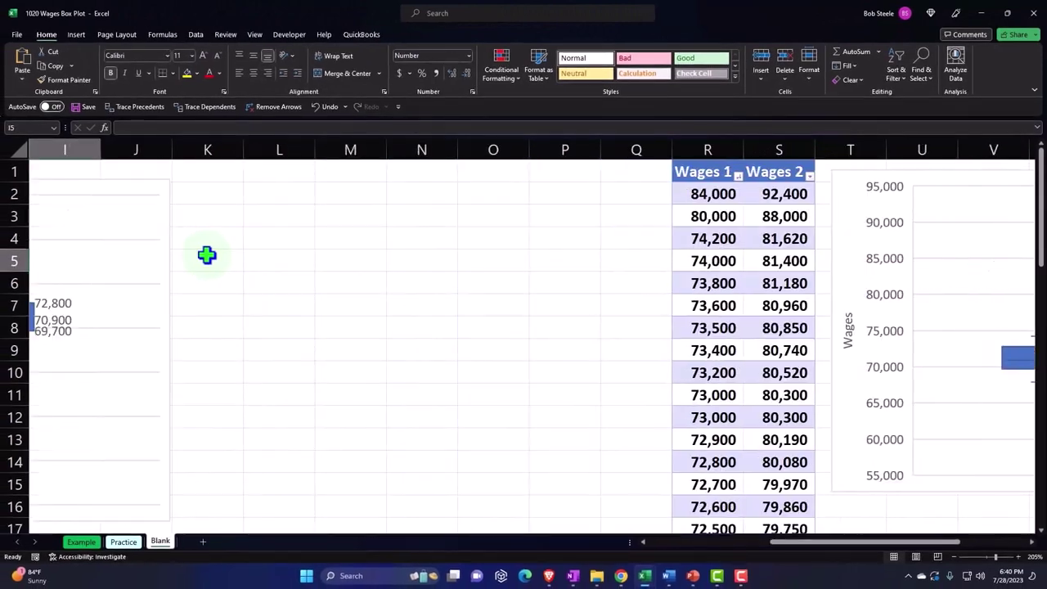
key("Home")
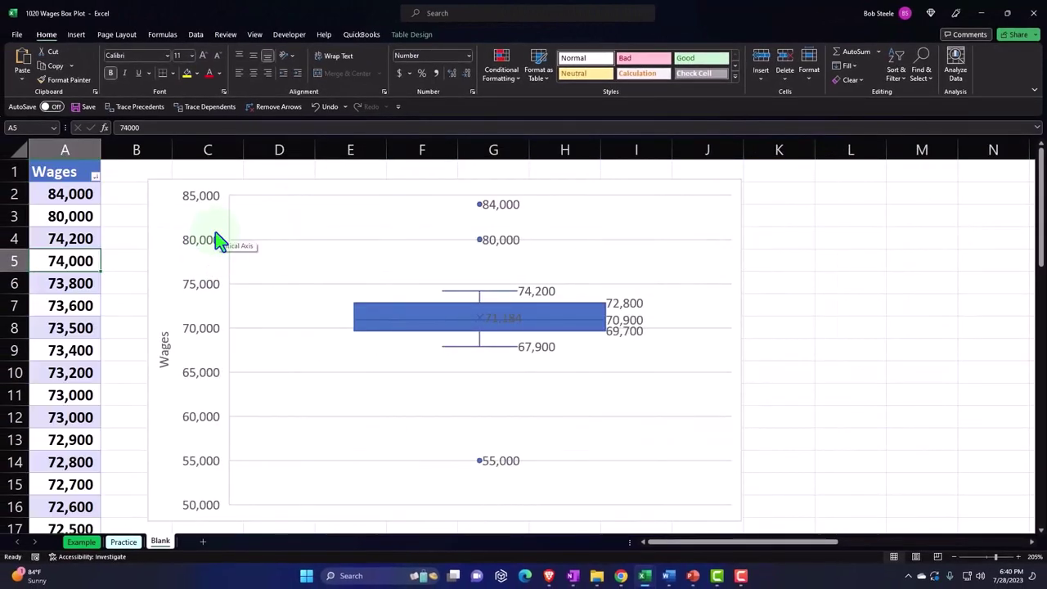